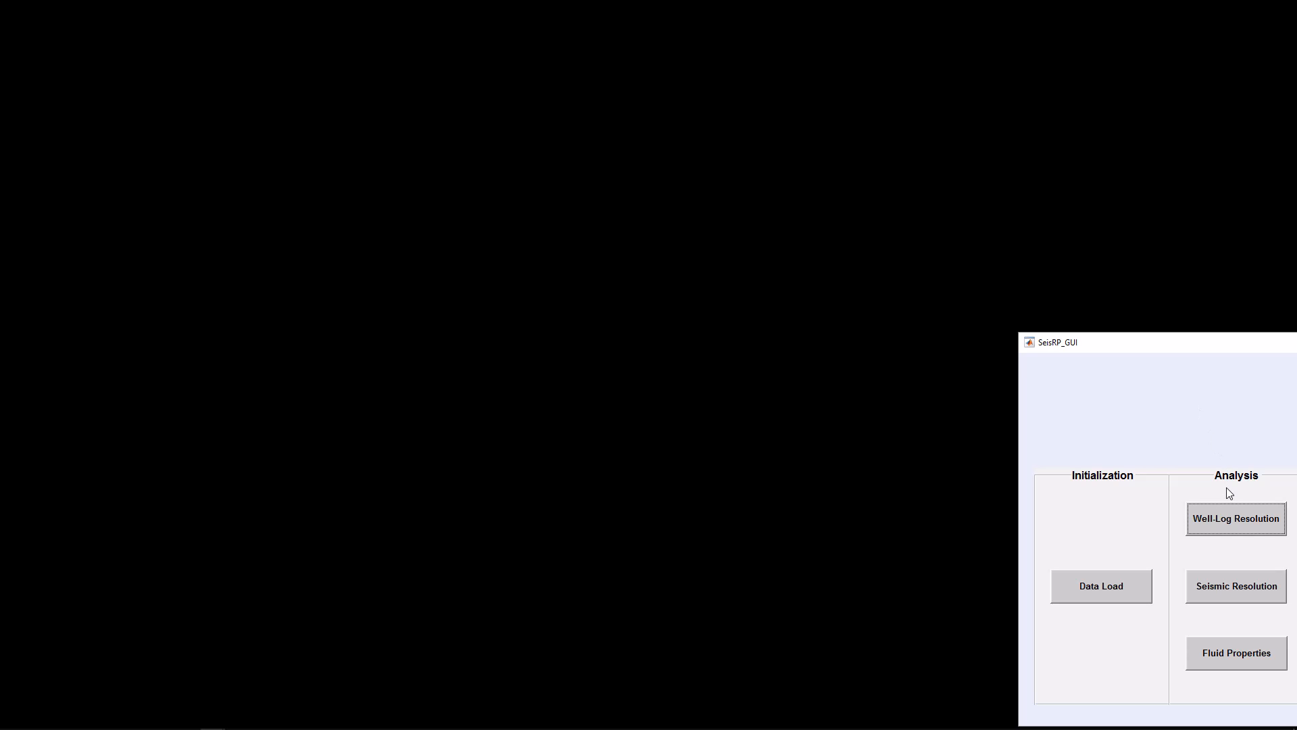
Open the Well-Log Resolution analysis window and move it aside
{"action": "left_click", "coordinate": [1241, 524]}
{"action": "left_click_drag", "start_coordinate": [755, 32], "coordinate": [302, 13]}
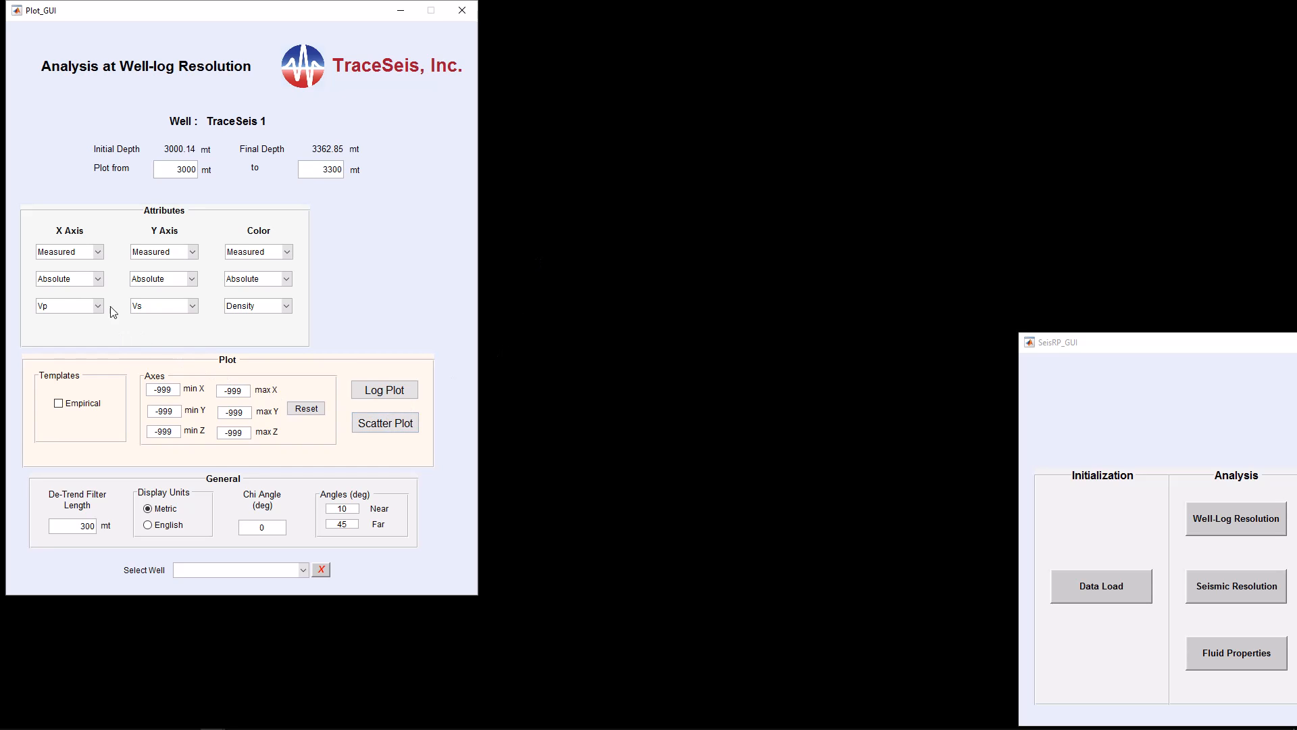
Browse the X-axis attribute lists available for the Absolute, Relative and Reflectivities property types
{"action": "left_click", "coordinate": [98, 279]}
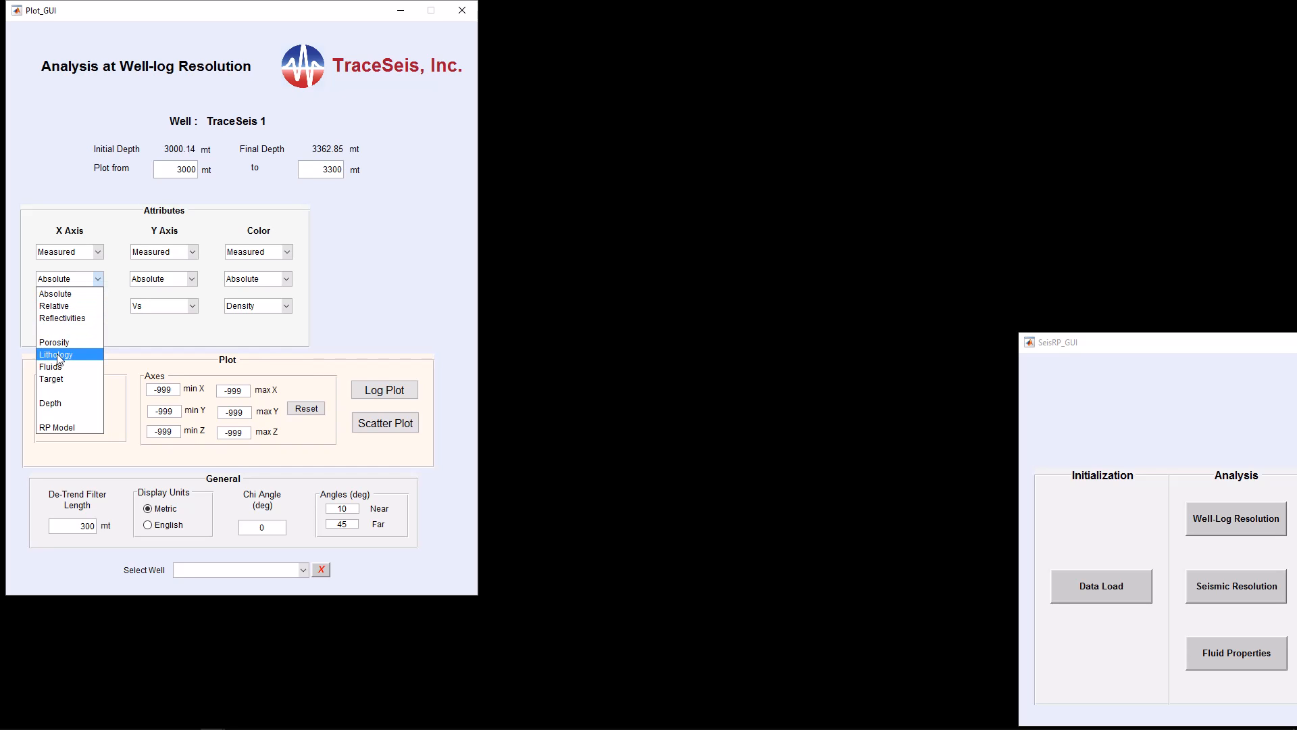
{"action": "left_click", "coordinate": [149, 328]}
{"action": "left_click", "coordinate": [99, 307]}
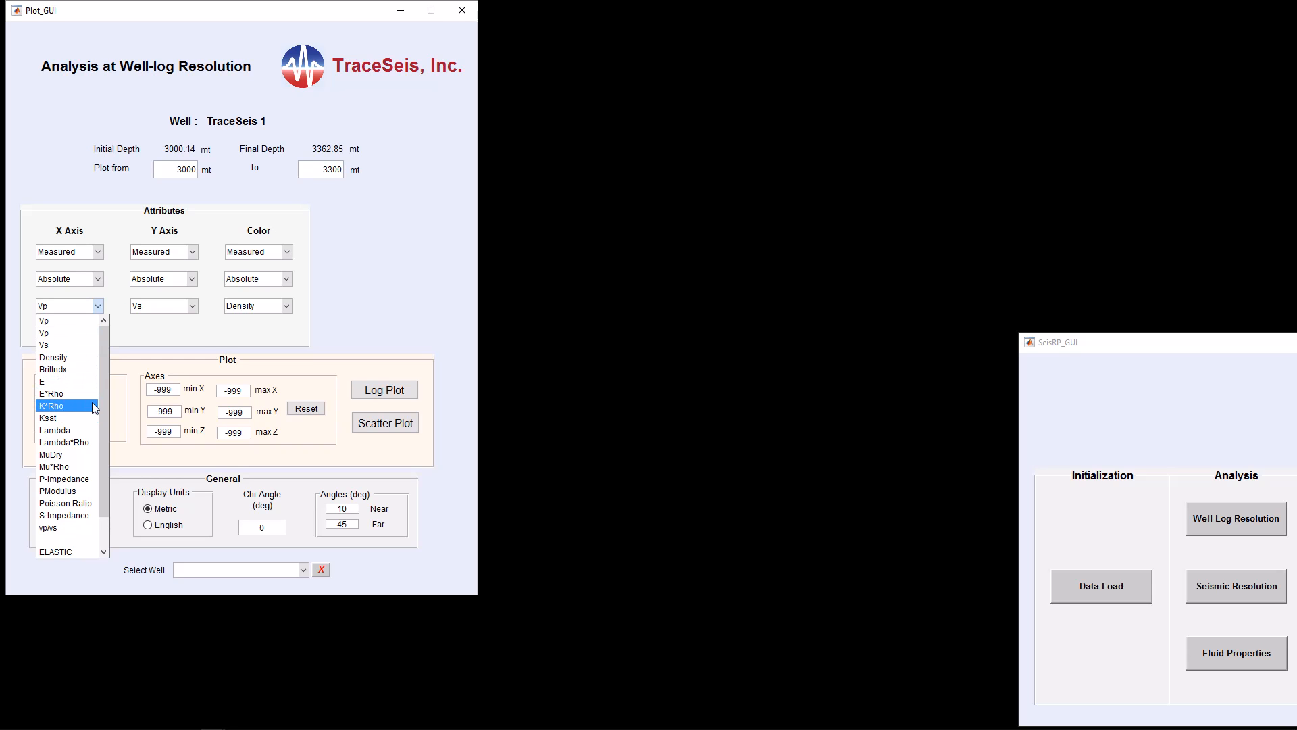
{"action": "scroll", "coordinate": [101, 396], "scroll_direction": "down", "scroll_amount": 1}
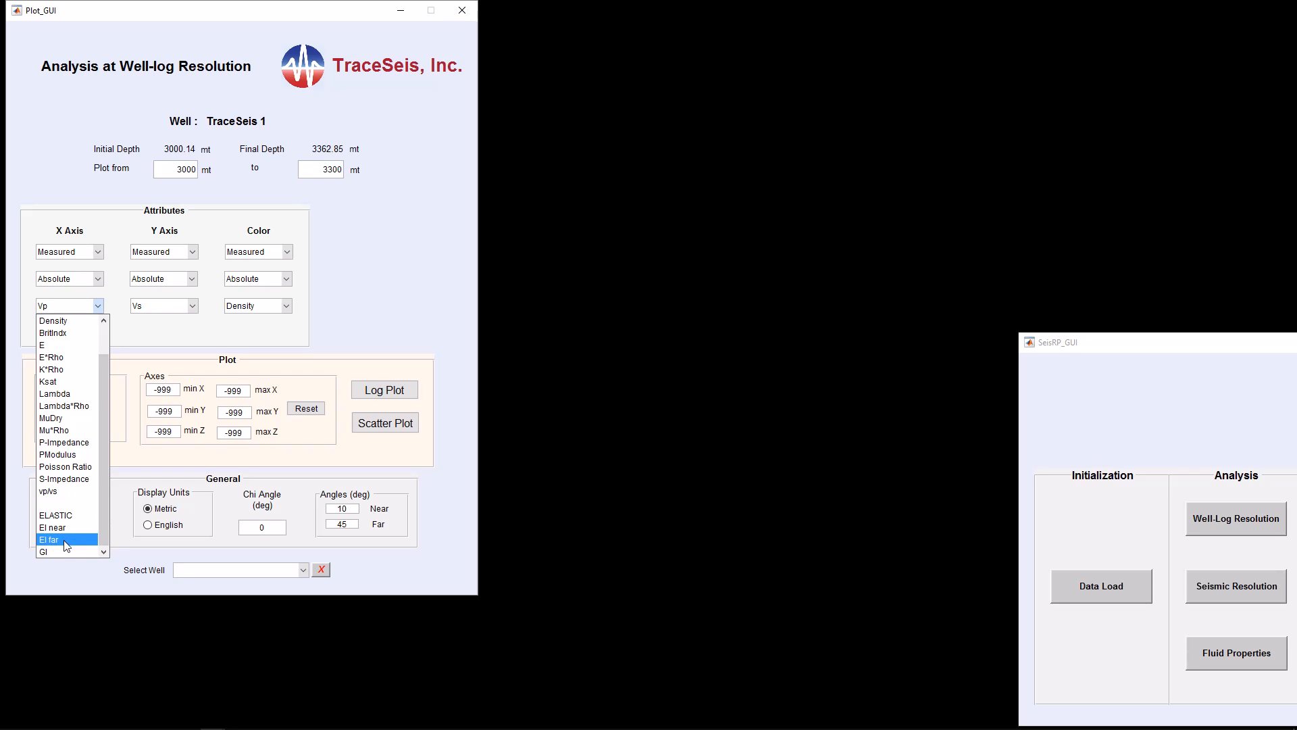
{"action": "left_click", "coordinate": [100, 279]}
{"action": "left_click", "coordinate": [70, 305]}
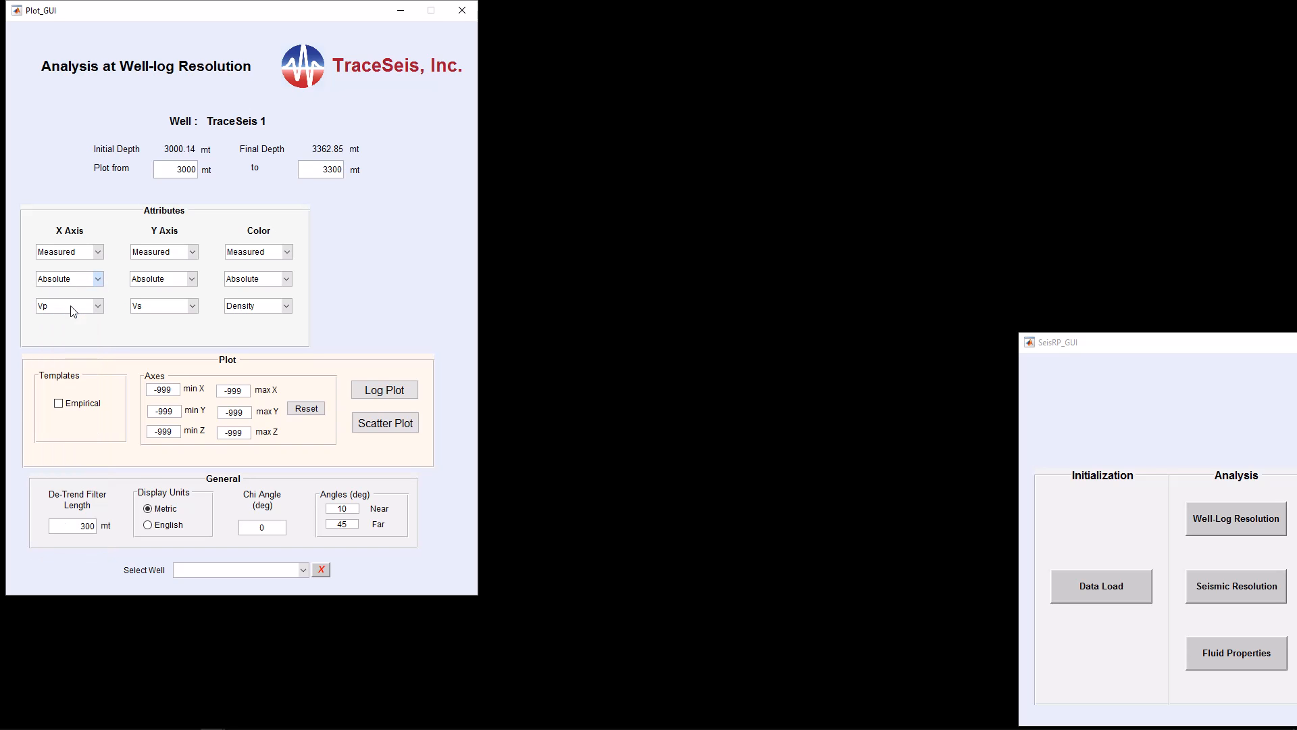
{"action": "left_click", "coordinate": [99, 306]}
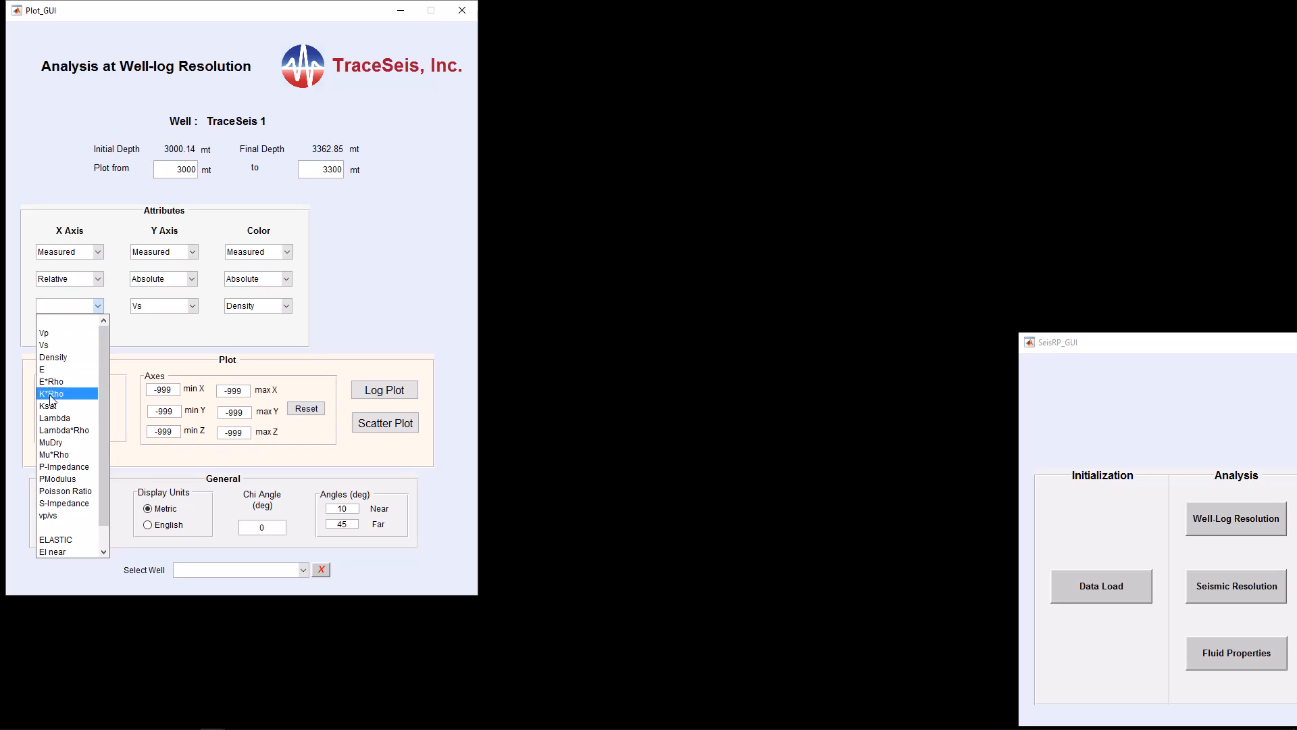
{"action": "scroll", "coordinate": [98, 386], "scroll_direction": "down", "scroll_amount": 1}
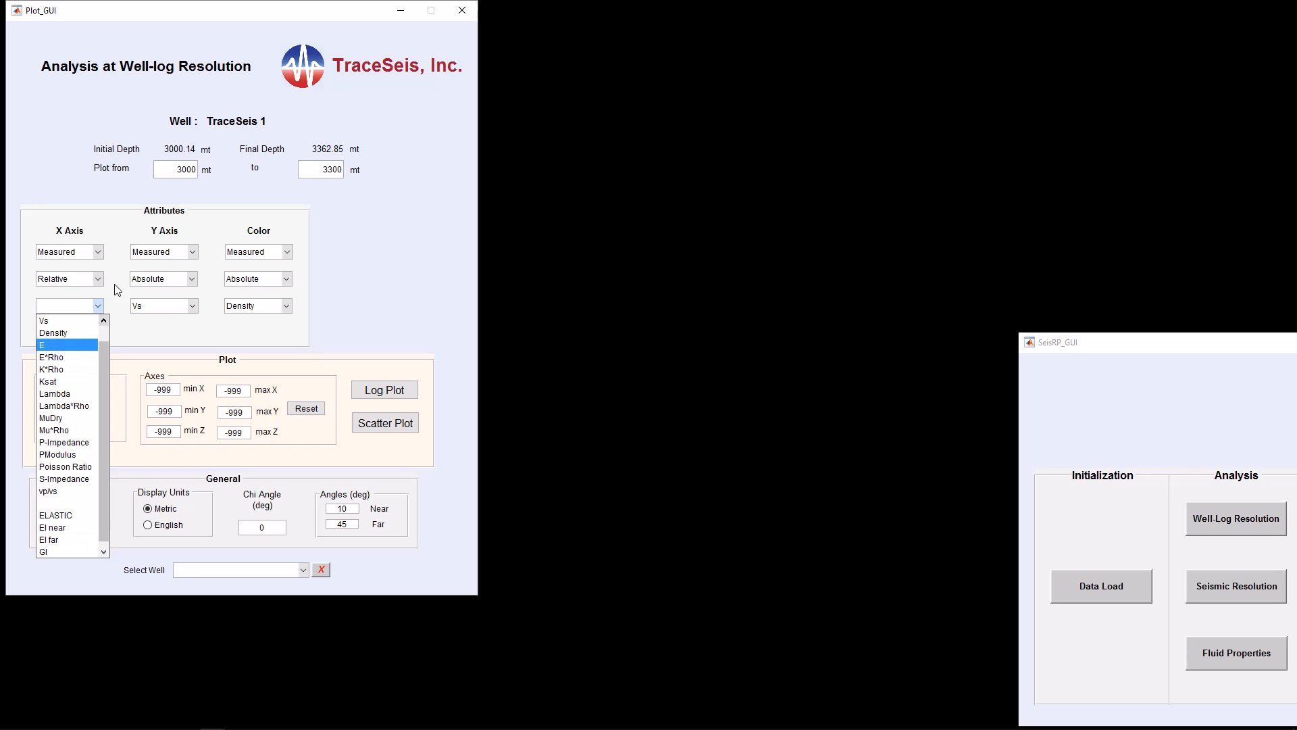
{"action": "left_click", "coordinate": [98, 278]}
{"action": "left_click", "coordinate": [79, 319]}
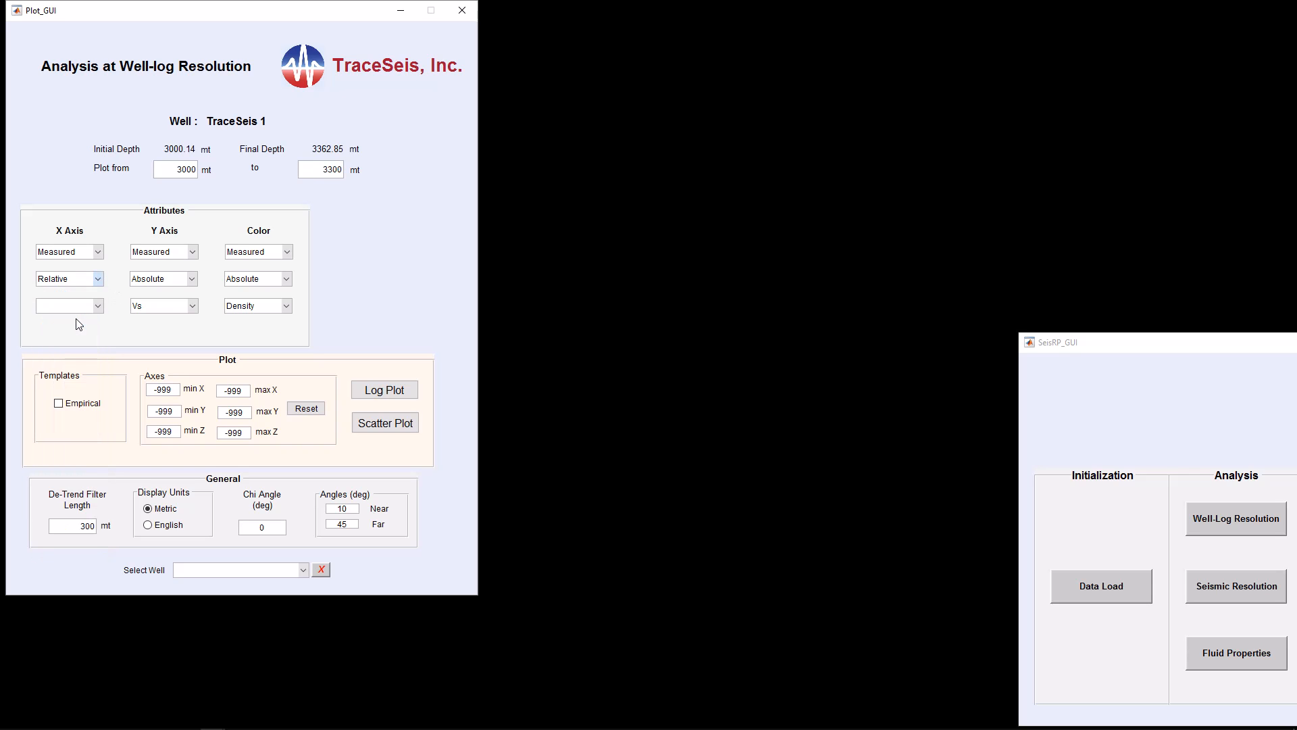
{"action": "left_click", "coordinate": [99, 307]}
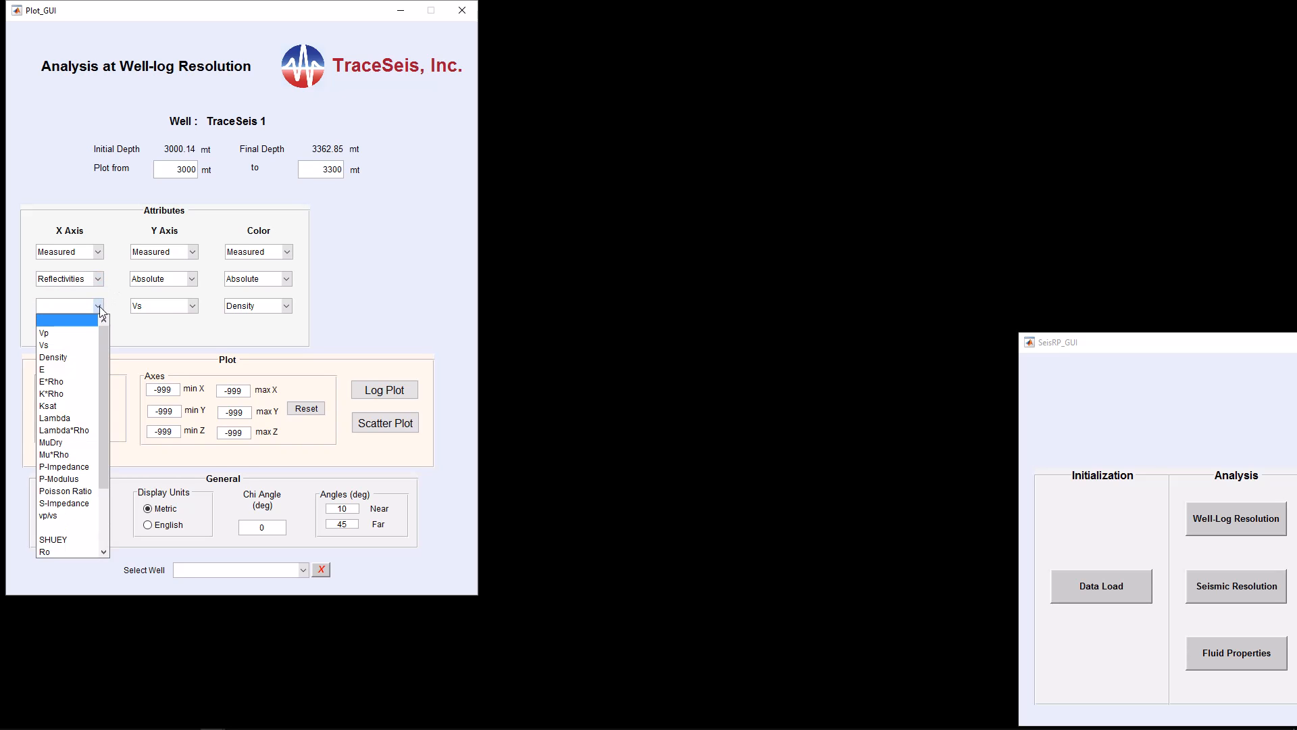
{"action": "left_click_drag", "start_coordinate": [103, 339], "coordinate": [98, 402]}
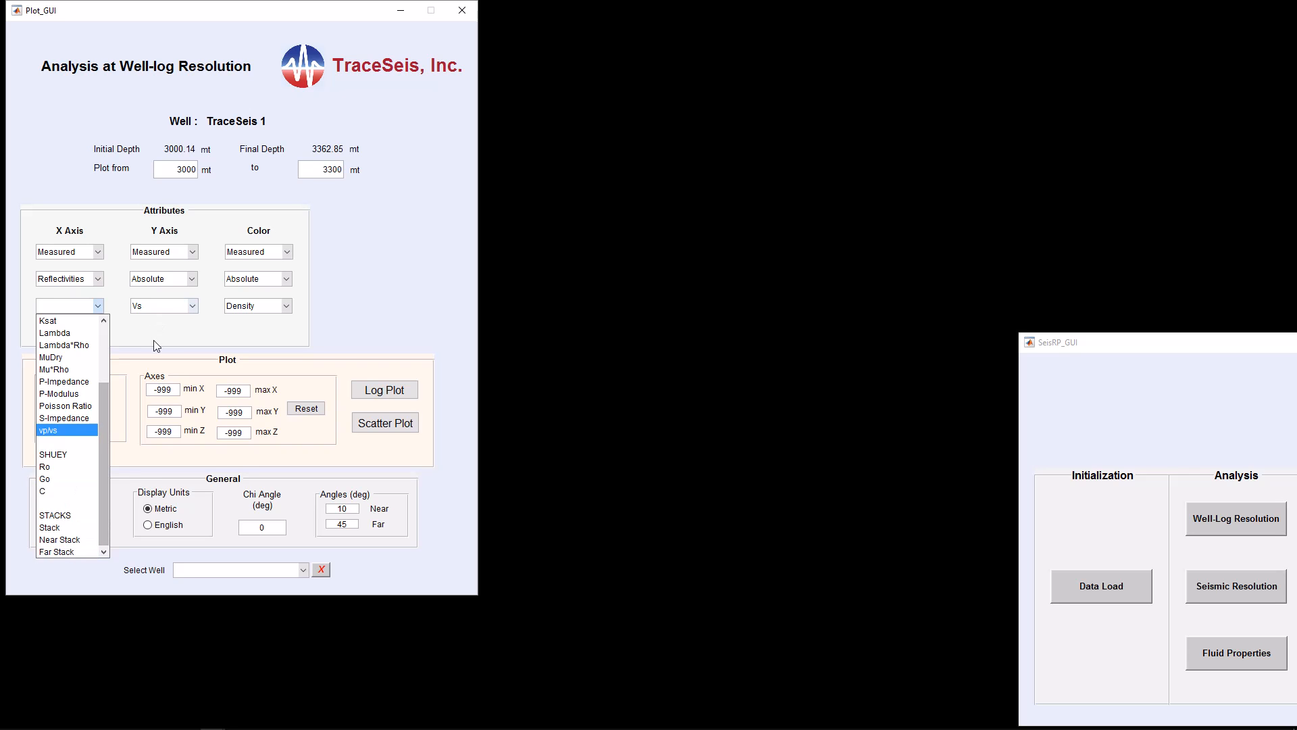
{"action": "left_click", "coordinate": [97, 302]}
{"action": "left_click", "coordinate": [99, 280]}
{"action": "left_click", "coordinate": [85, 292]}
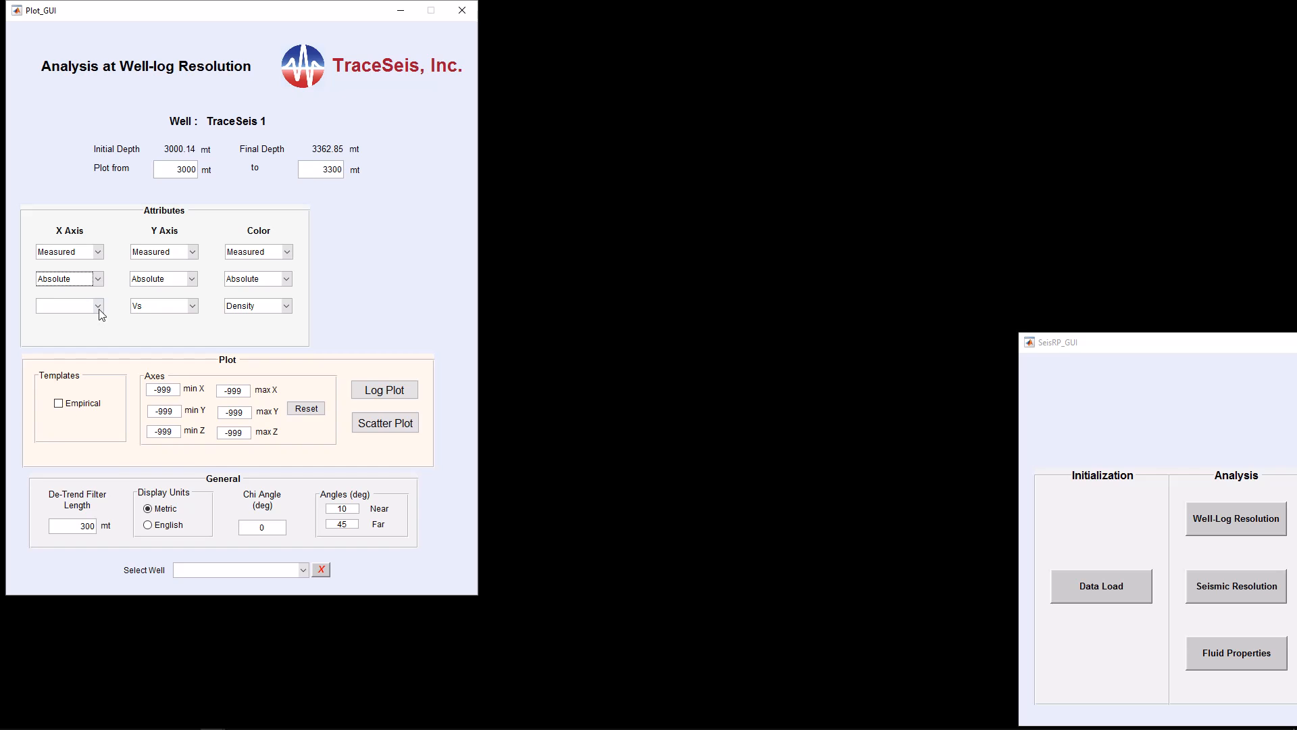
Select Vp as the X-axis attribute and generate the Vp vs Vs scatter plot colored by Density
{"action": "left_click", "coordinate": [100, 308]}
{"action": "left_click", "coordinate": [62, 335]}
{"action": "left_click", "coordinate": [382, 427]}
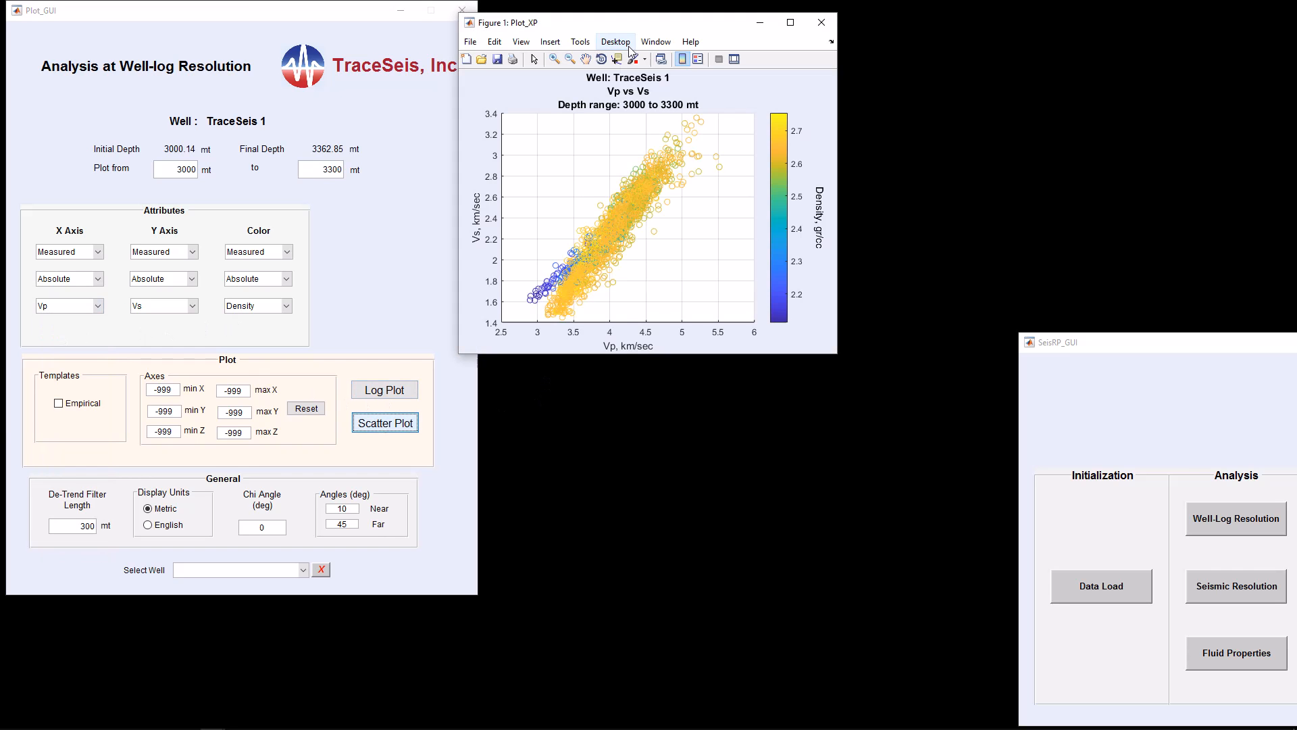
Enable the Empirical template and generate a second scatter plot with the Castagna trend line, arranging both figures
{"action": "left_click_drag", "start_coordinate": [639, 26], "coordinate": [496, 20]}
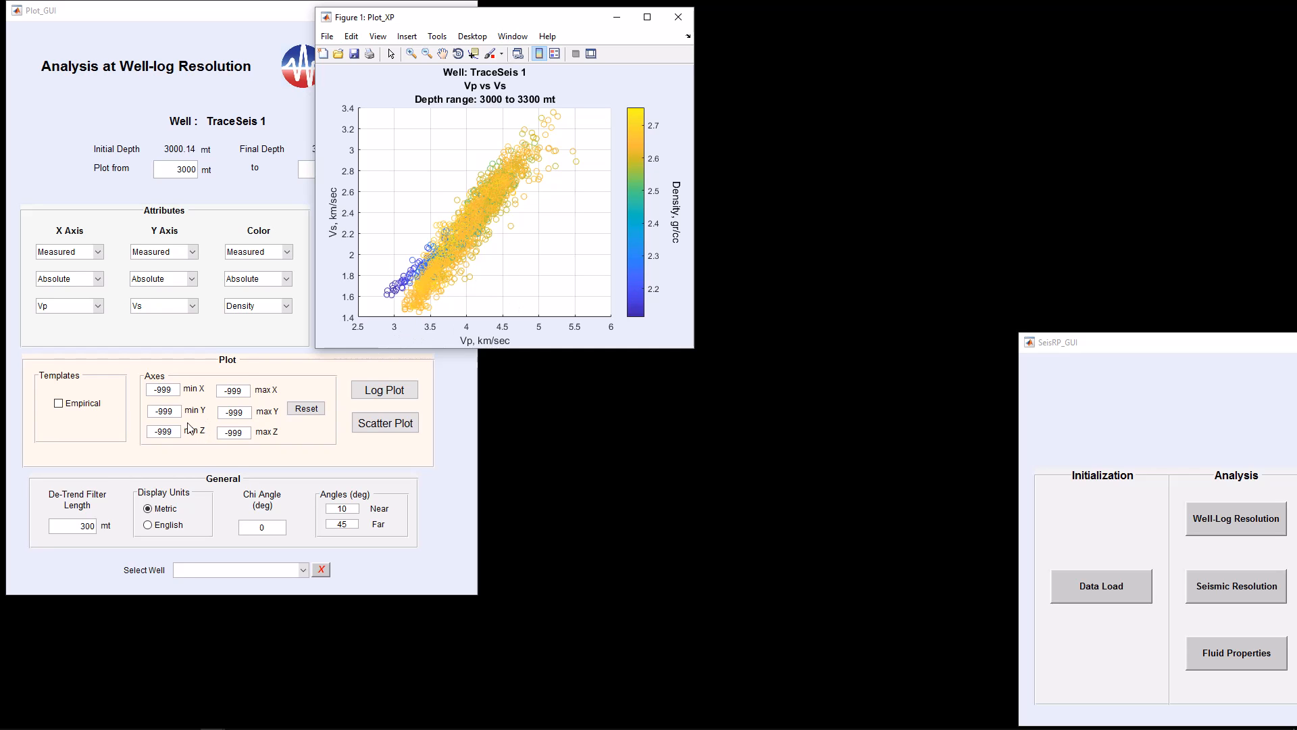
{"action": "left_click", "coordinate": [59, 404]}
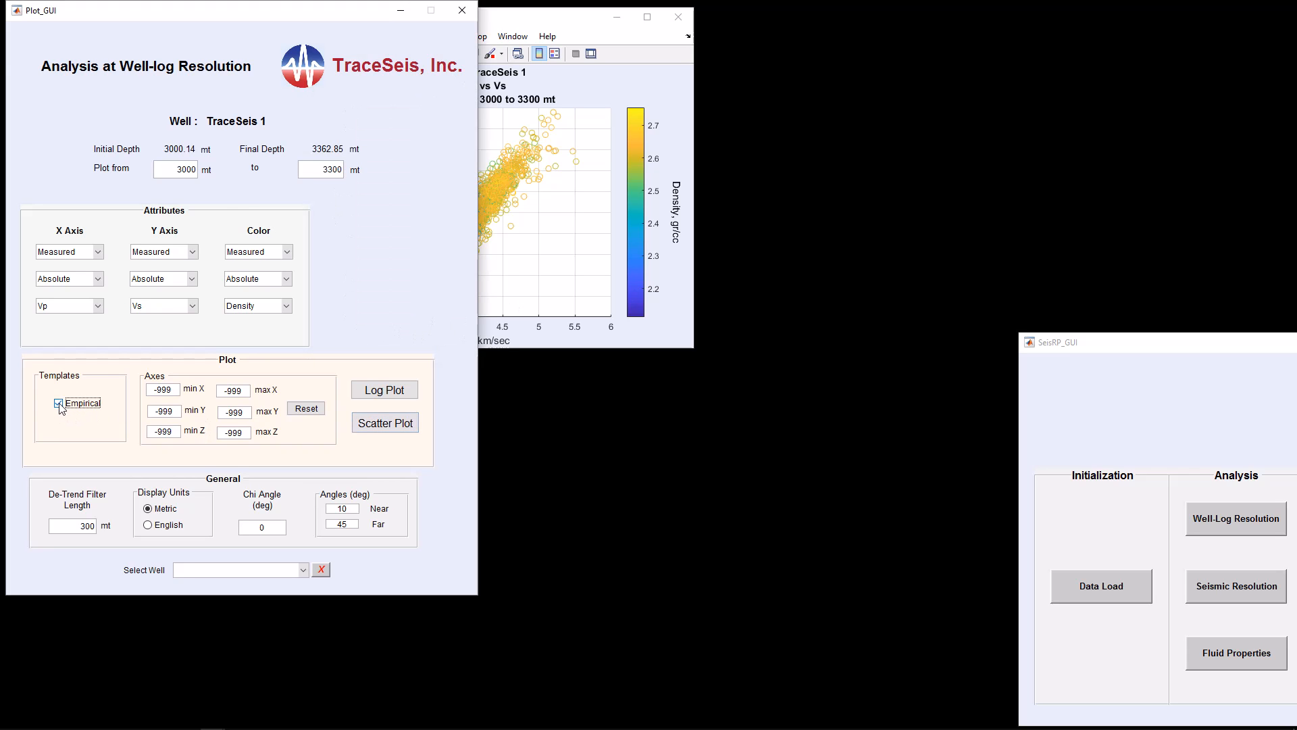
{"action": "left_click", "coordinate": [383, 424]}
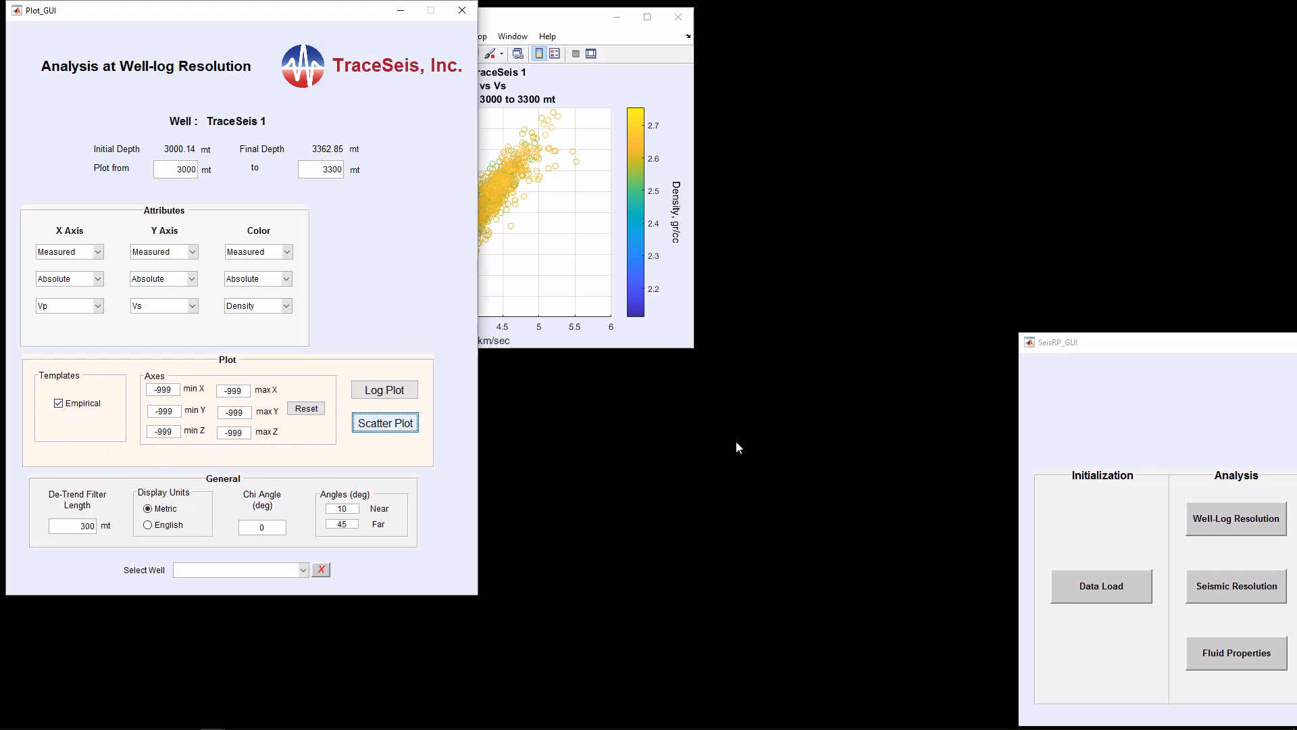
{"action": "left_click_drag", "start_coordinate": [693, 32], "coordinate": [693, 373]}
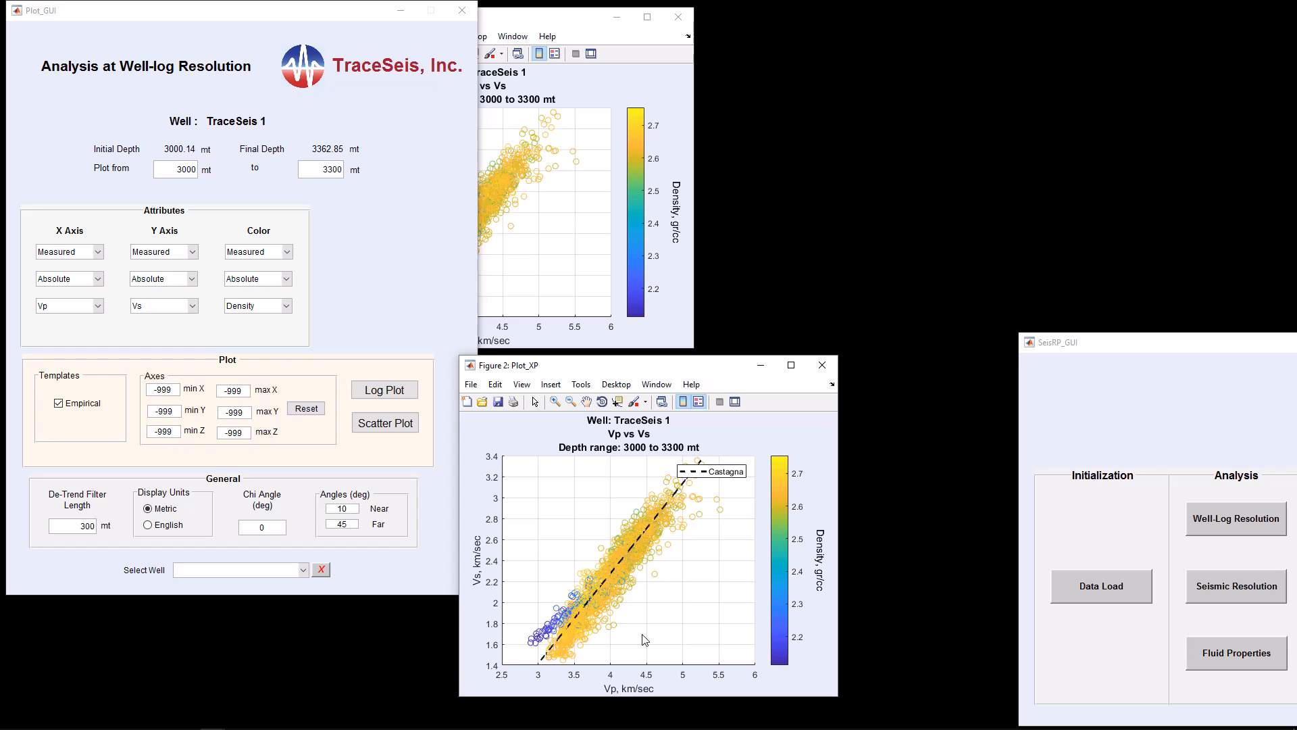
{"action": "left_click_drag", "start_coordinate": [546, 25], "coordinate": [696, 26]}
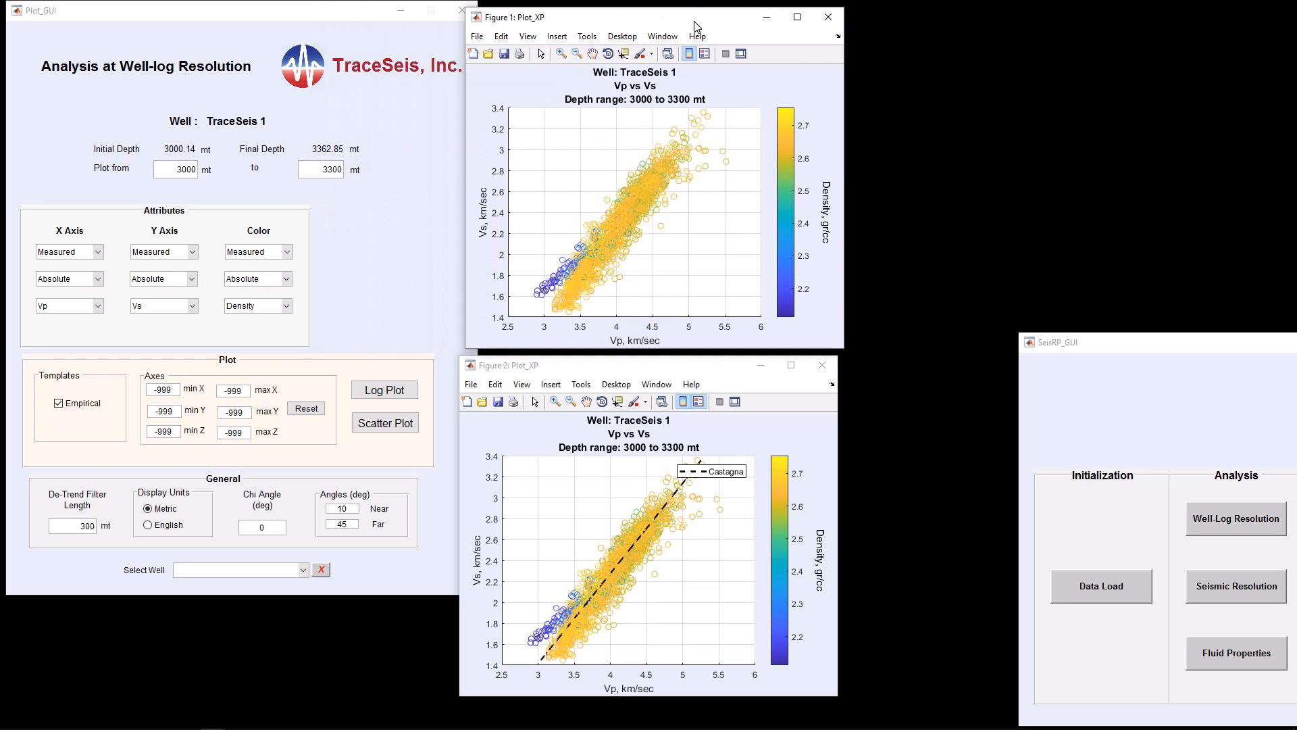
Move the Castagna legend to the upper left of the plot, then close that scatter plot figure
{"action": "left_click", "coordinate": [711, 477]}
{"action": "left_click_drag", "start_coordinate": [616, 471], "coordinate": [546, 478]}
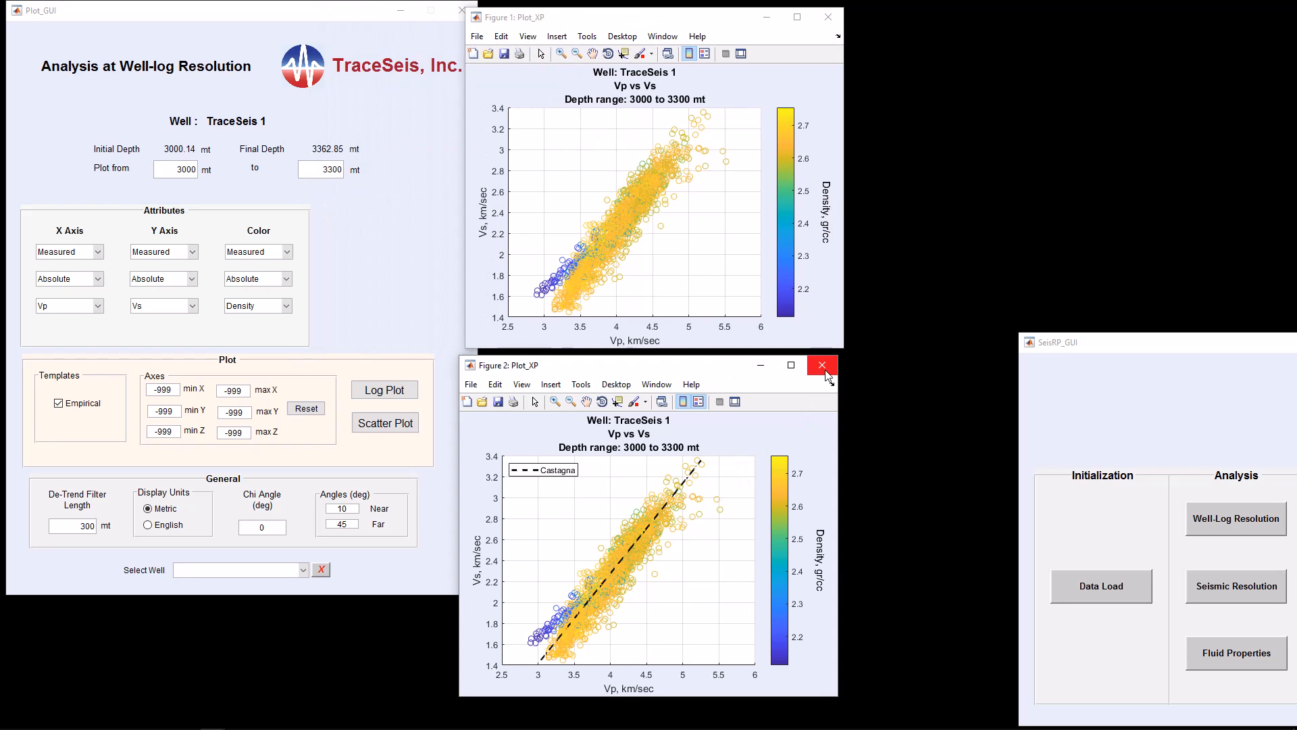
{"action": "left_click", "coordinate": [822, 365]}
Generate the well log plot of Vp, Vs, Density and petrophysics tracks and arrange it beside the scatter plot
{"action": "left_click_drag", "start_coordinate": [691, 23], "coordinate": [545, 17]}
{"action": "left_click", "coordinate": [408, 392]}
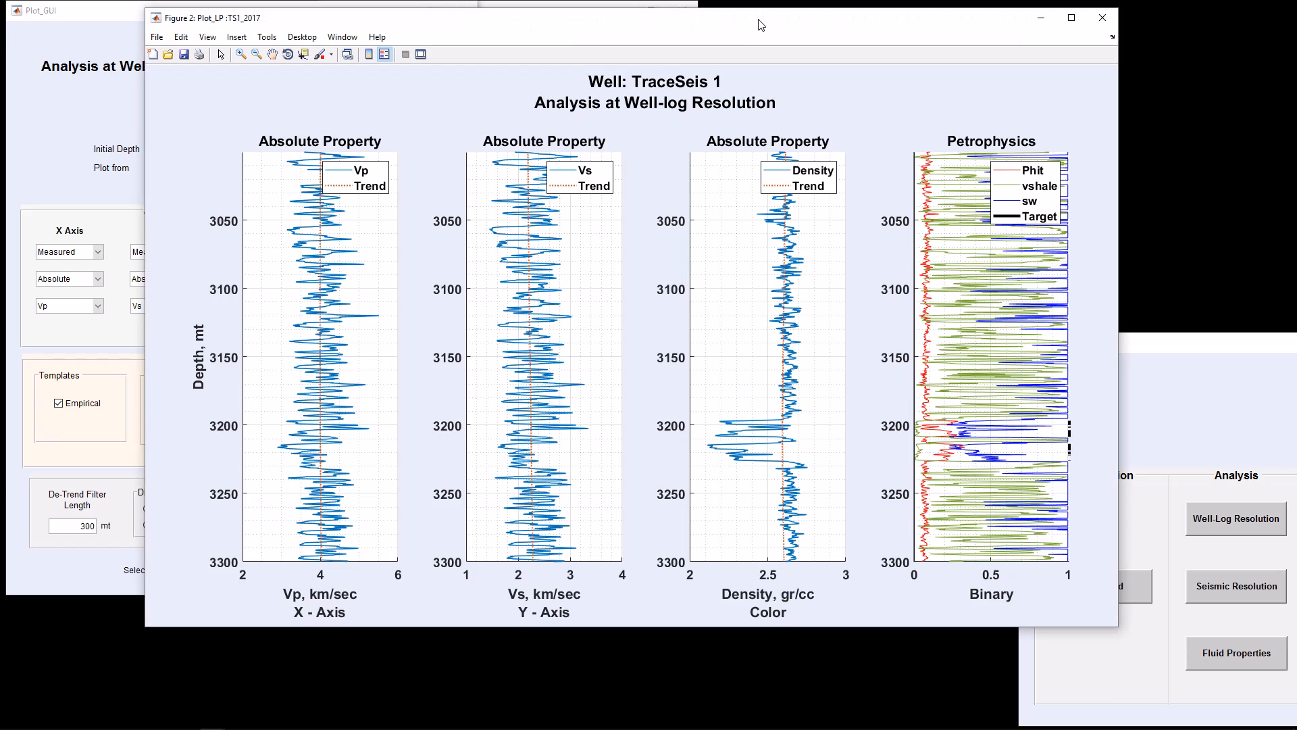
{"action": "left_click_drag", "start_coordinate": [763, 22], "coordinate": [973, 23]}
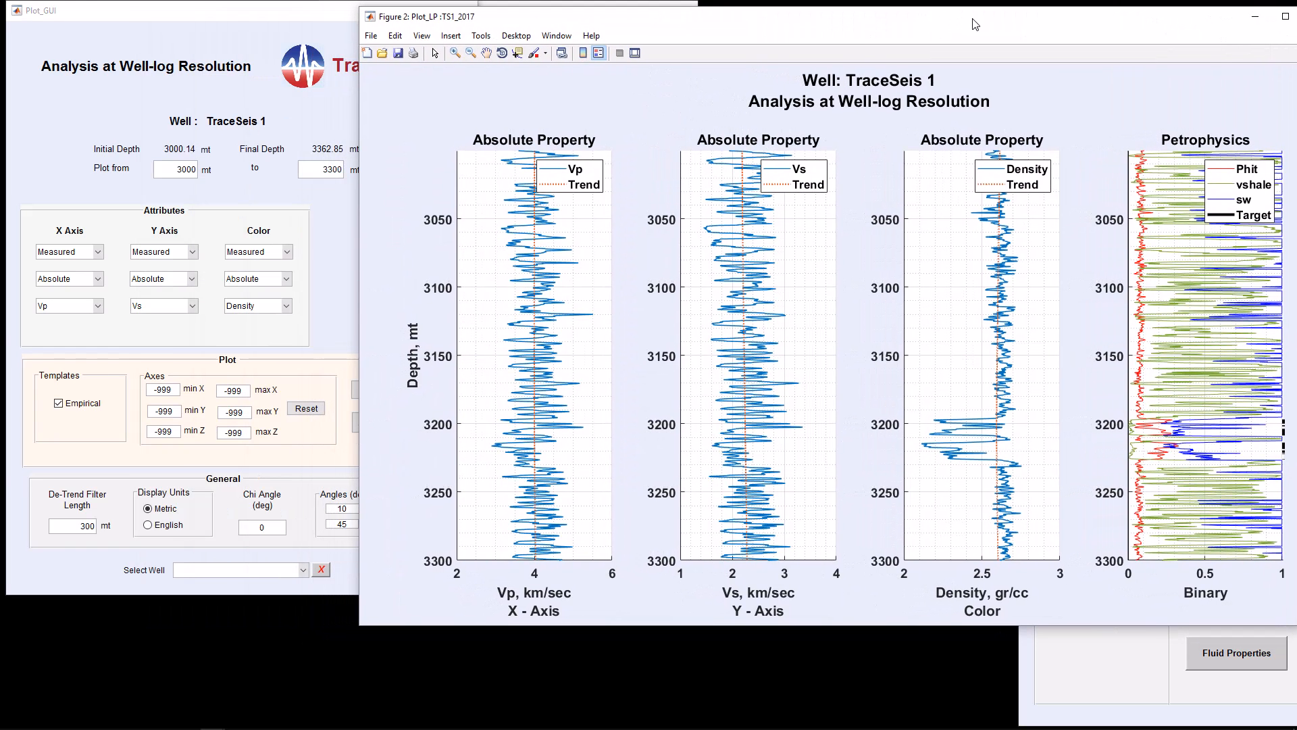
{"action": "left_click_drag", "start_coordinate": [360, 624], "coordinate": [615, 603]}
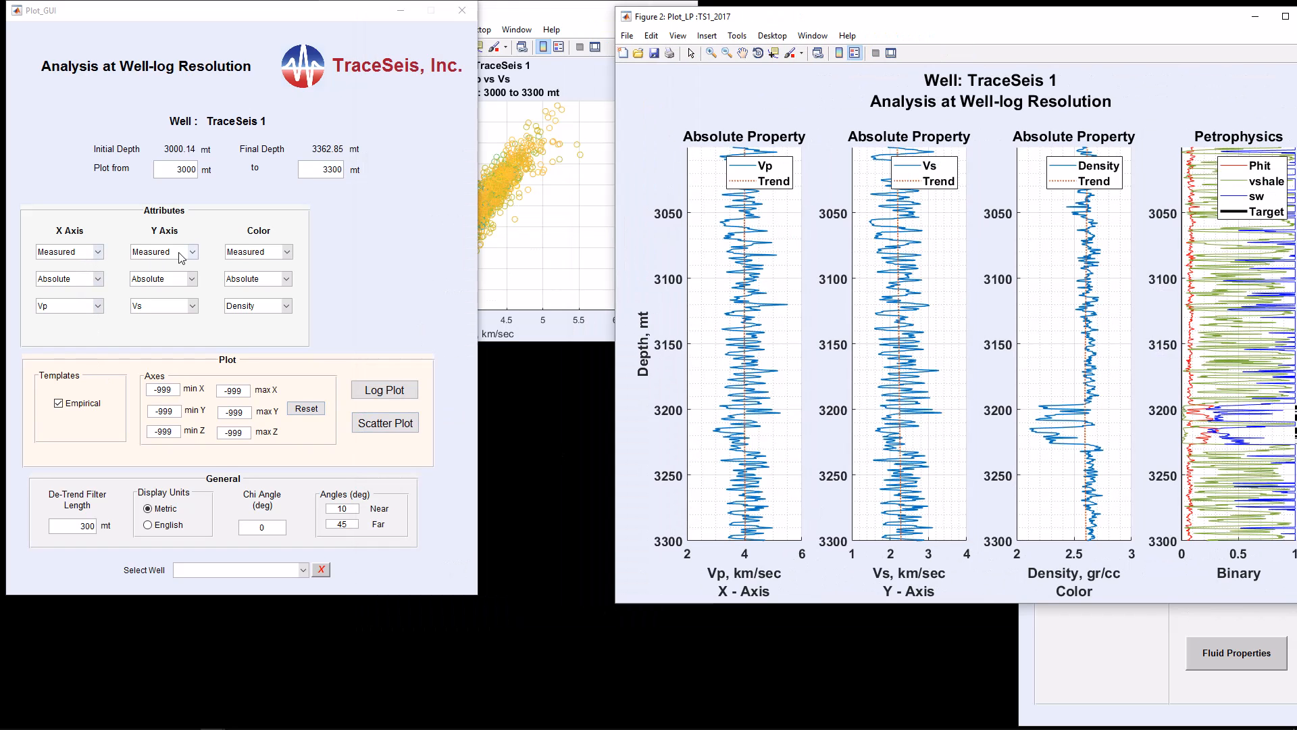
{"action": "left_click_drag", "start_coordinate": [1088, 27], "coordinate": [1058, 41]}
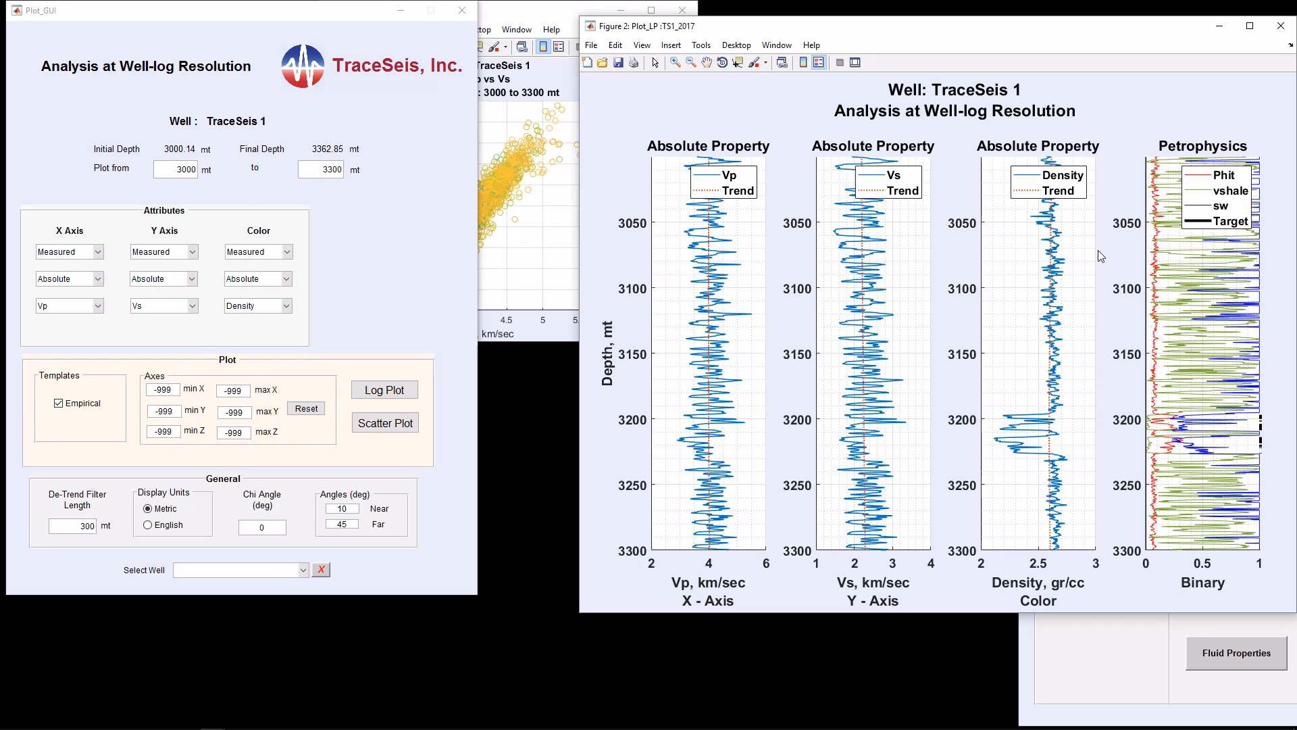
{"action": "left_click", "coordinate": [560, 19]}
{"action": "left_click_drag", "start_coordinate": [559, 19], "coordinate": [434, 80]}
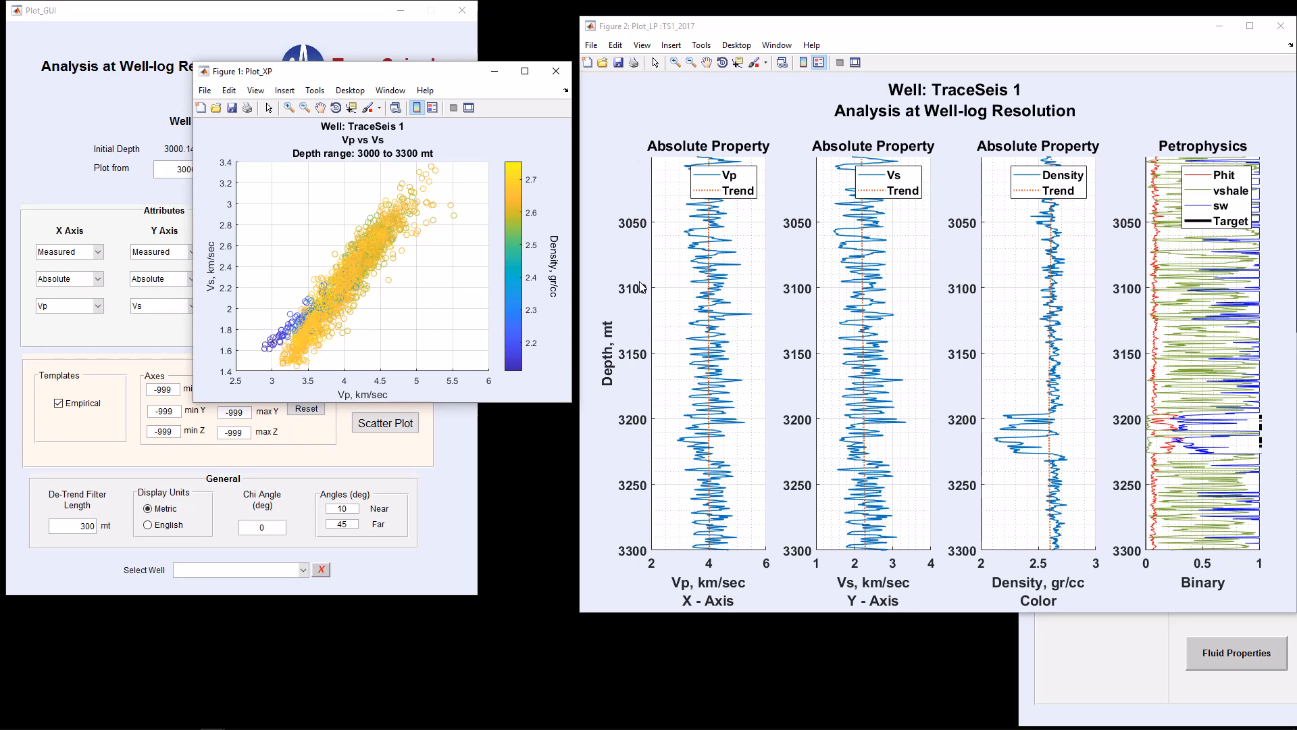
Close the log plot and scatter plot figure windows
{"action": "left_click", "coordinate": [1292, 34]}
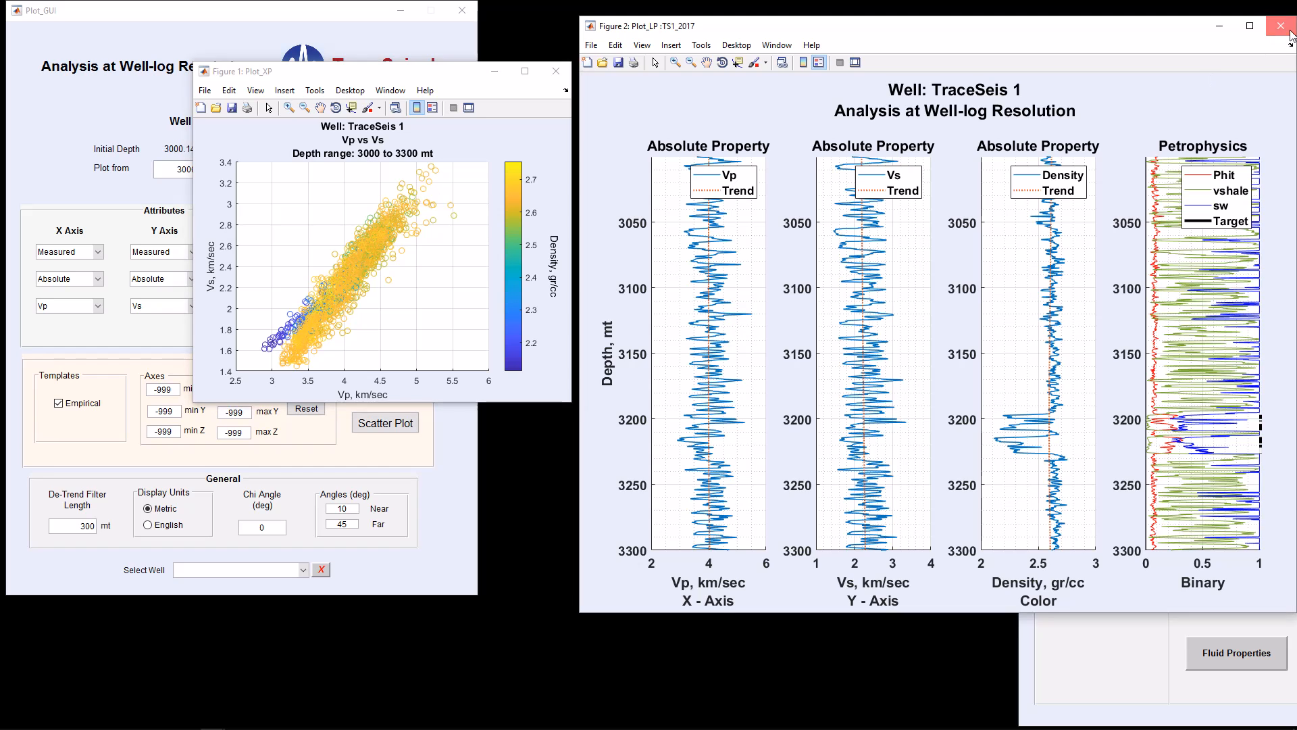
{"action": "left_click", "coordinate": [1291, 33]}
{"action": "left_click", "coordinate": [555, 71]}
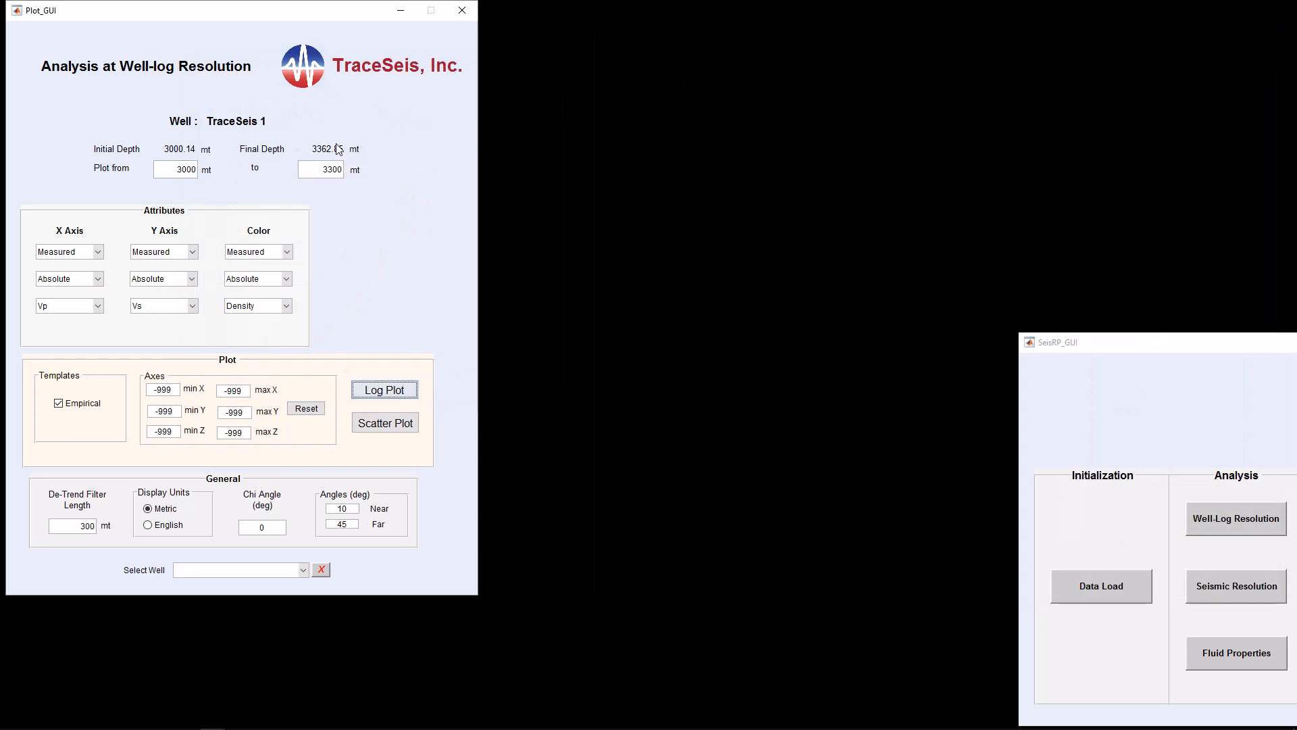
Set the plot start depth to 3100 mt and generate a new log plot, enlarging its window
{"action": "left_click_drag", "start_coordinate": [171, 169], "coordinate": [230, 174]}
{"action": "type", "text": "310"}
{"action": "left_click", "coordinate": [385, 390]}
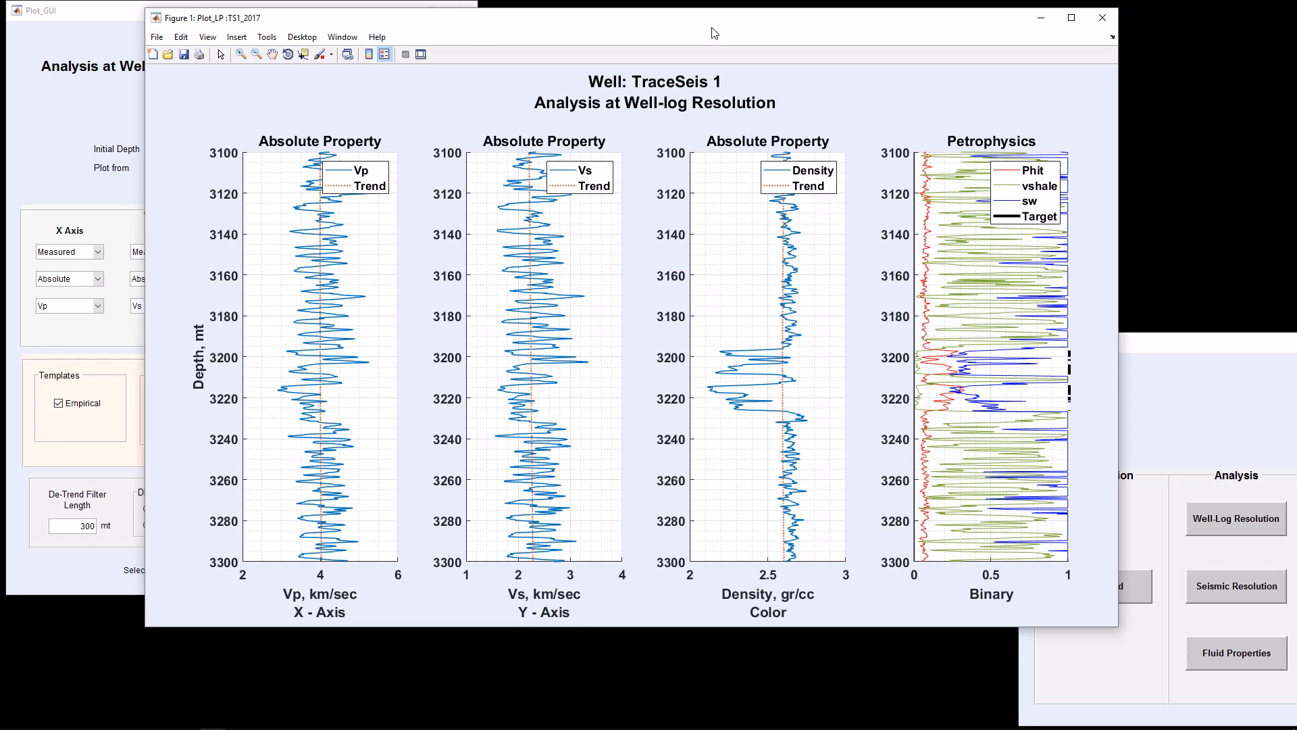
{"action": "left_click_drag", "start_coordinate": [716, 34], "coordinate": [878, 36]}
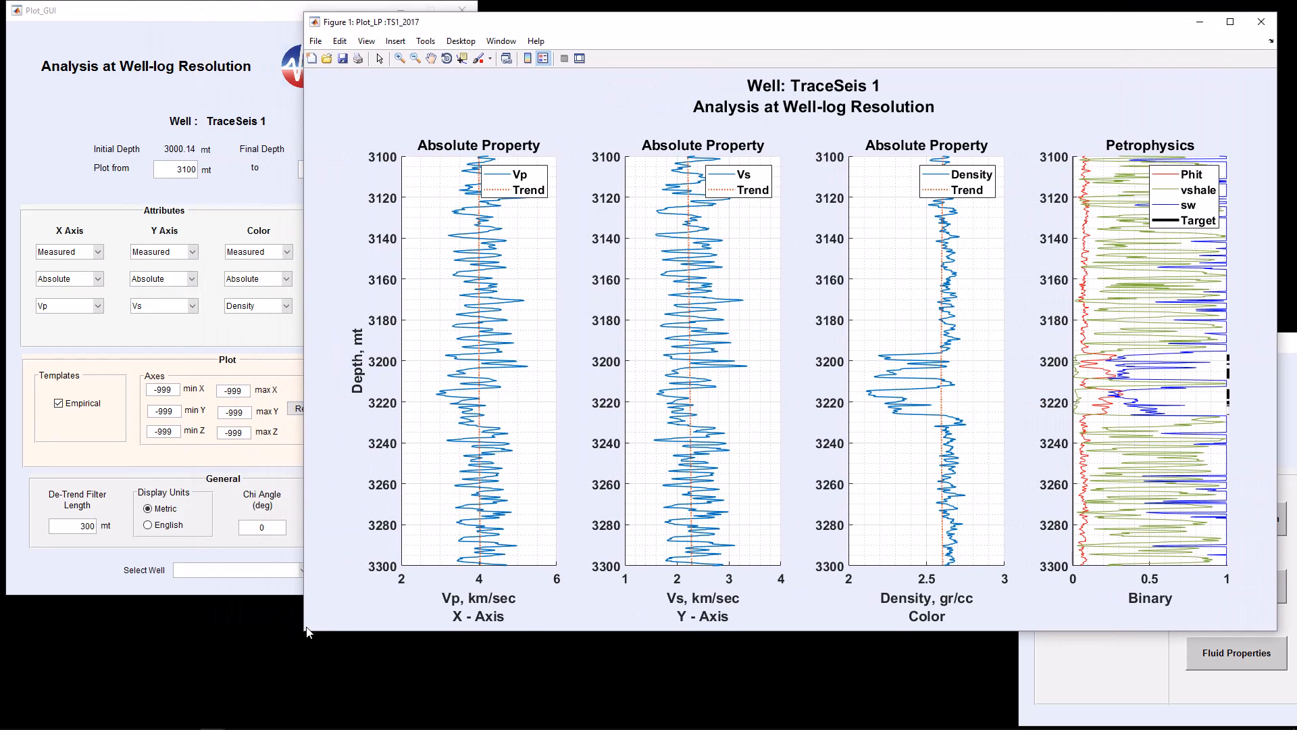
{"action": "left_click_drag", "start_coordinate": [305, 636], "coordinate": [607, 616]}
Generate a Vp vs Vs scatter plot with the Castagna line for the 3100–3300 mt interval, then close it
{"action": "left_click", "coordinate": [390, 427]}
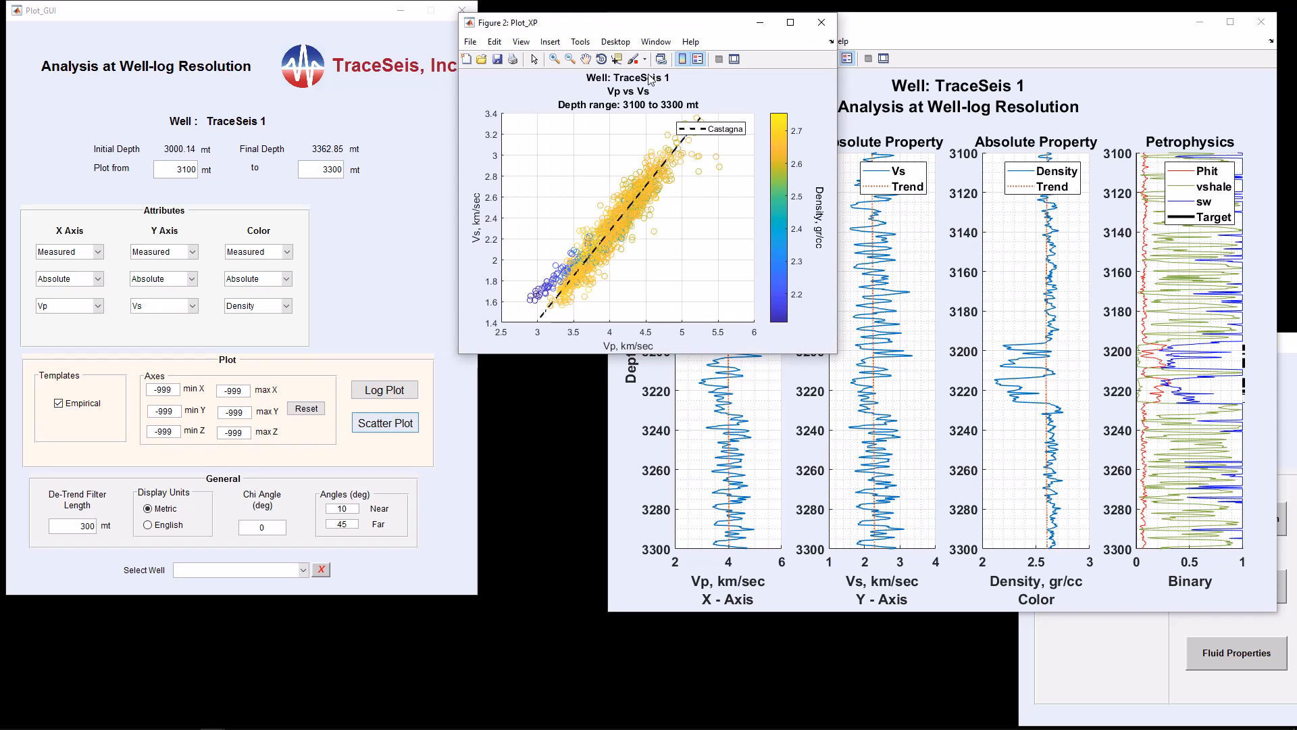
{"action": "left_click_drag", "start_coordinate": [675, 31], "coordinate": [519, 45]}
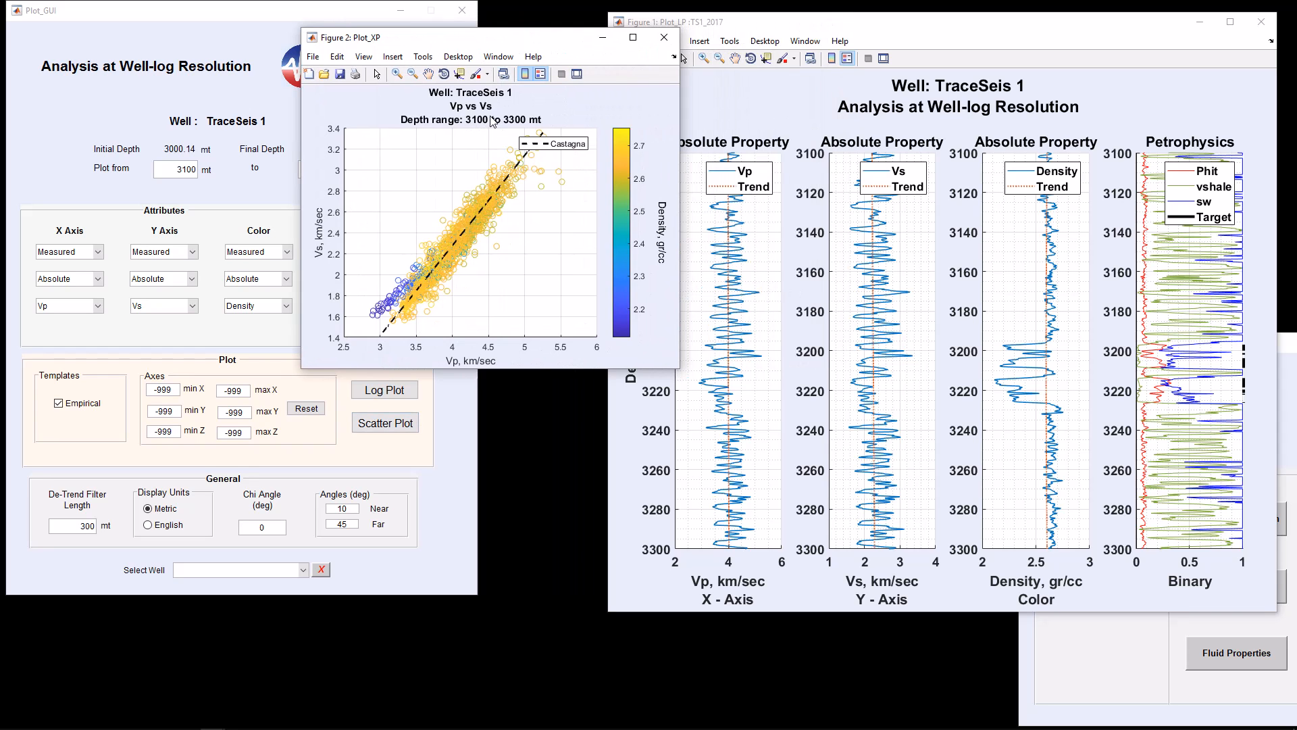
{"action": "left_click", "coordinate": [664, 37]}
Disable the Empirical template and regenerate the Vp vs Vs scatter plot beside the log plot
{"action": "left_click", "coordinate": [71, 404]}
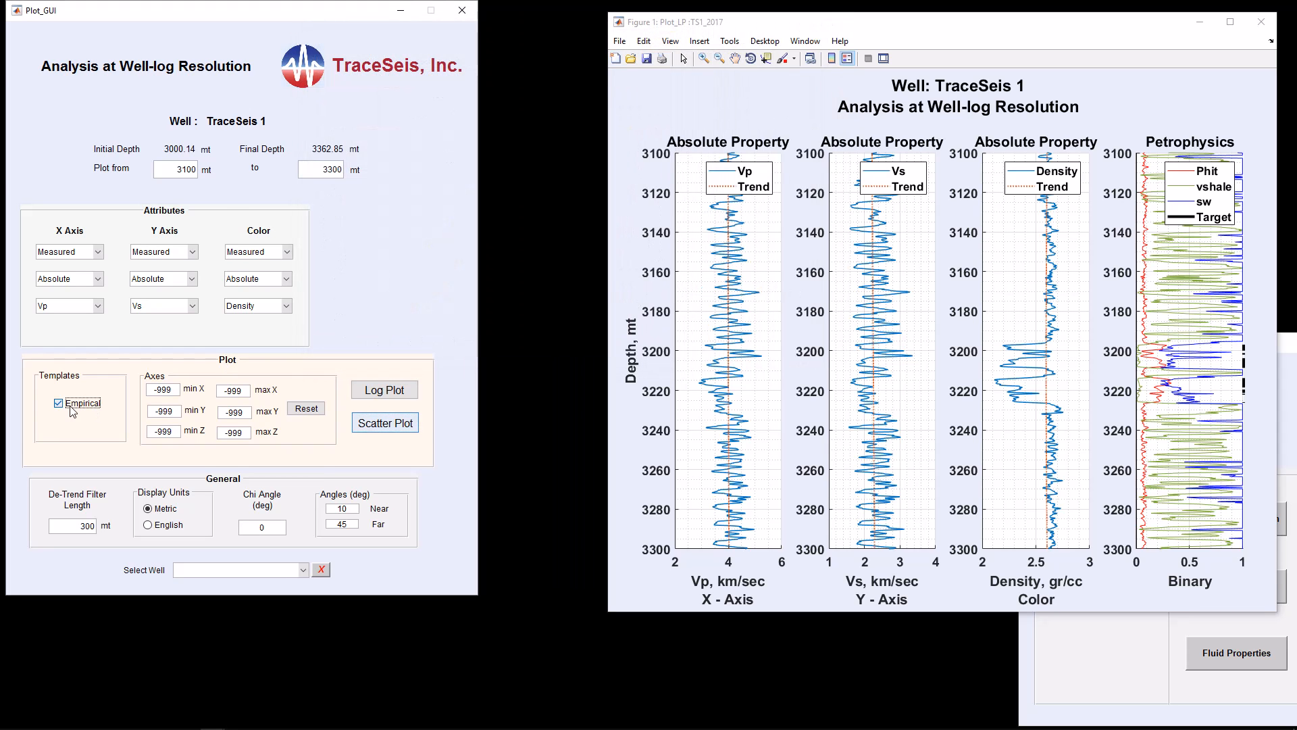
{"action": "left_click", "coordinate": [387, 424]}
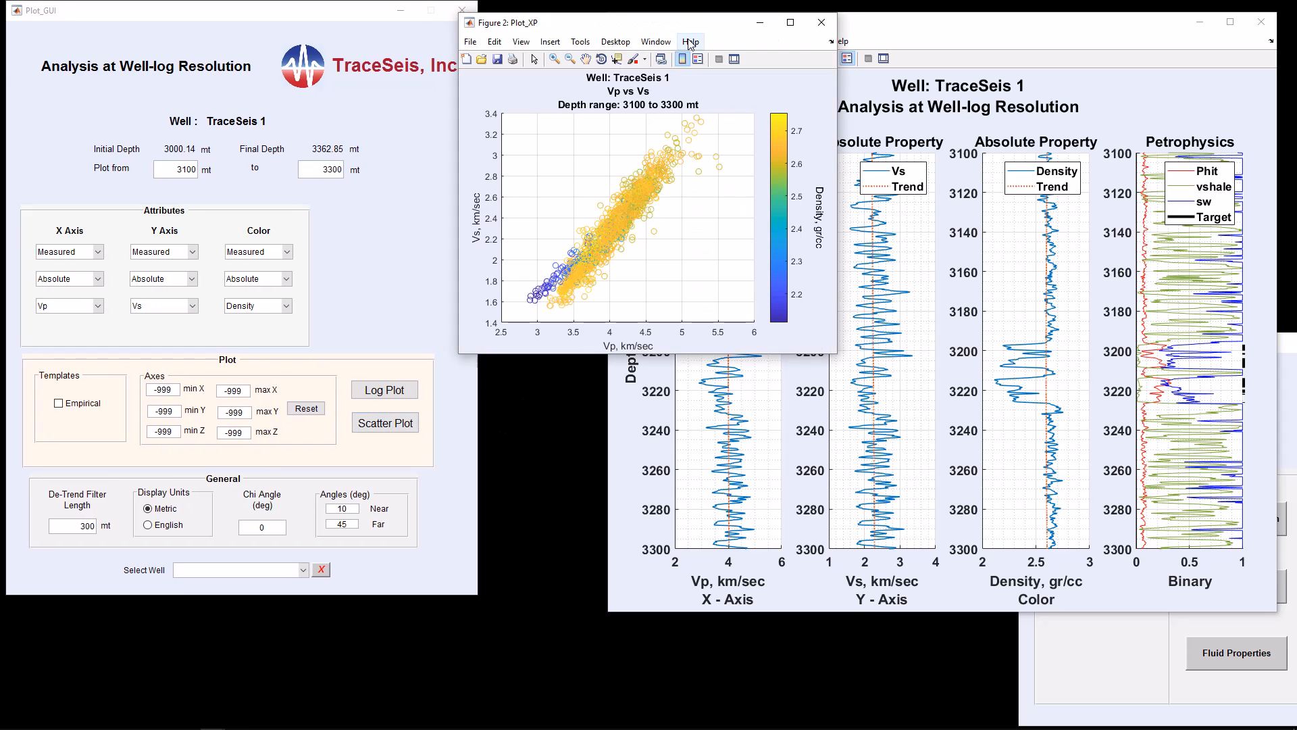
{"action": "left_click_drag", "start_coordinate": [697, 27], "coordinate": [471, 46]}
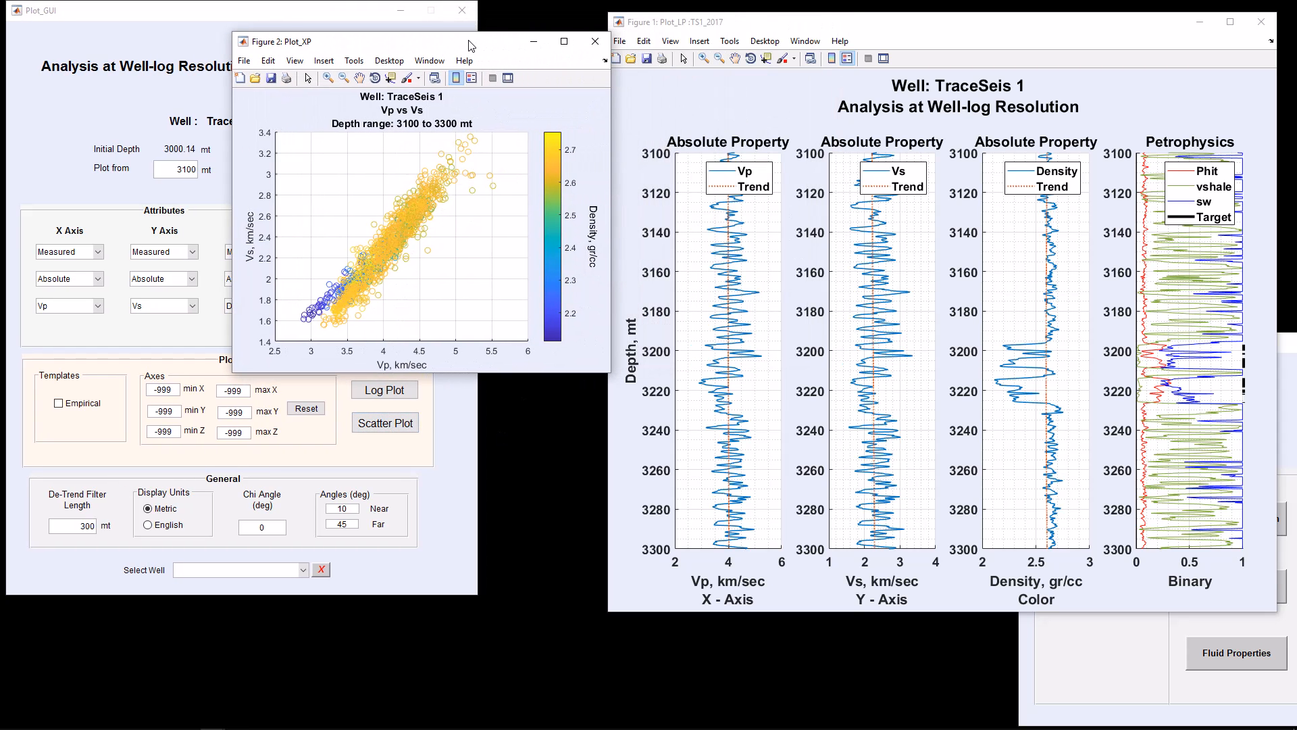
Pick two points on the Vp vs Vs crossplot to mark their depths on the log plot, then clear the picks
{"action": "left_click", "coordinate": [348, 292]}
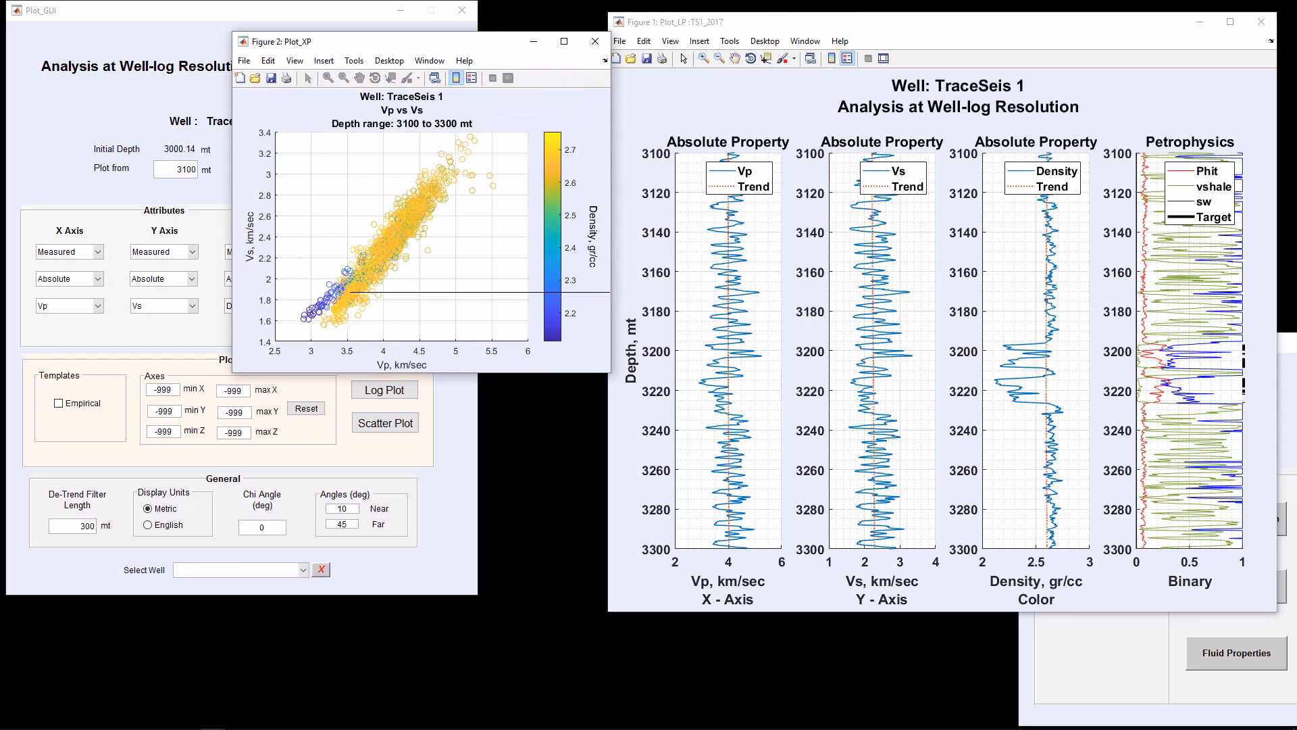
{"action": "left_click", "coordinate": [312, 316]}
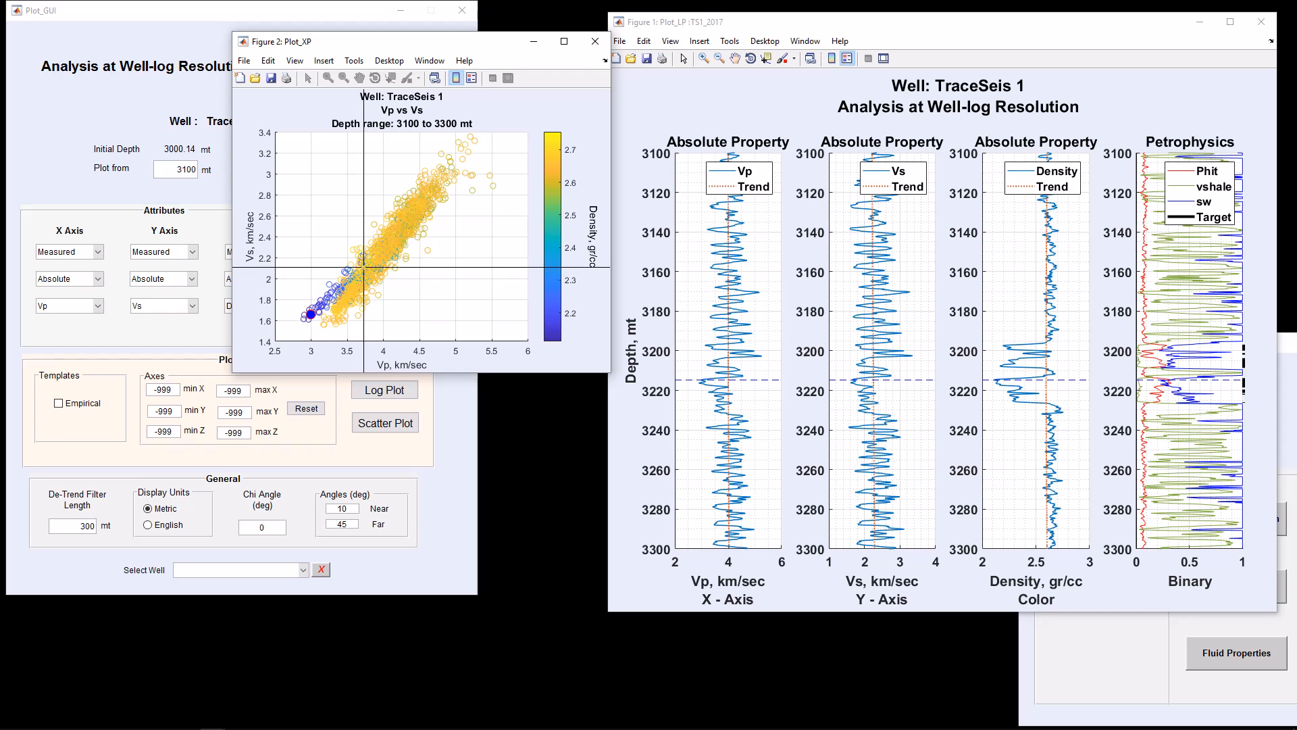
{"action": "left_click", "coordinate": [368, 263]}
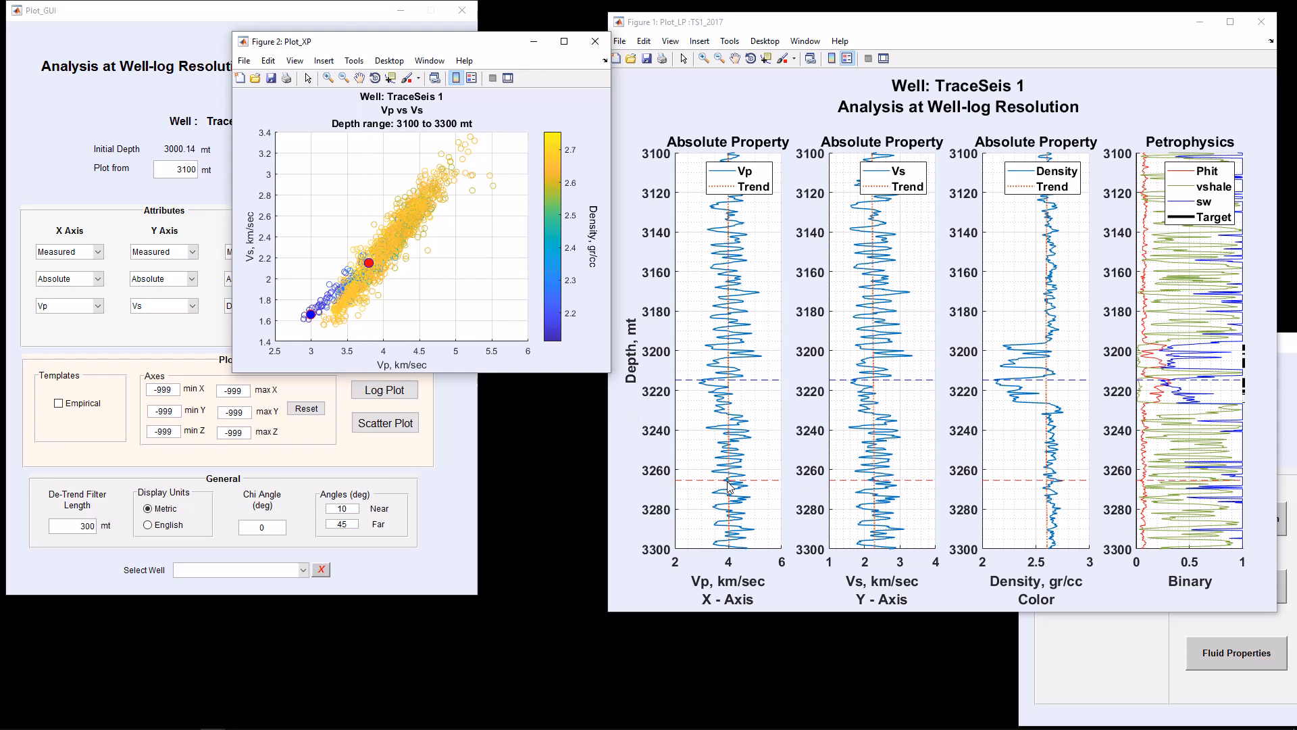
{"action": "left_click", "coordinate": [397, 249]}
{"action": "left_click", "coordinate": [390, 233]}
Pick two depths on the log plot to locate their samples on the crossplot, then close both figure windows
{"action": "left_click", "coordinate": [702, 367]}
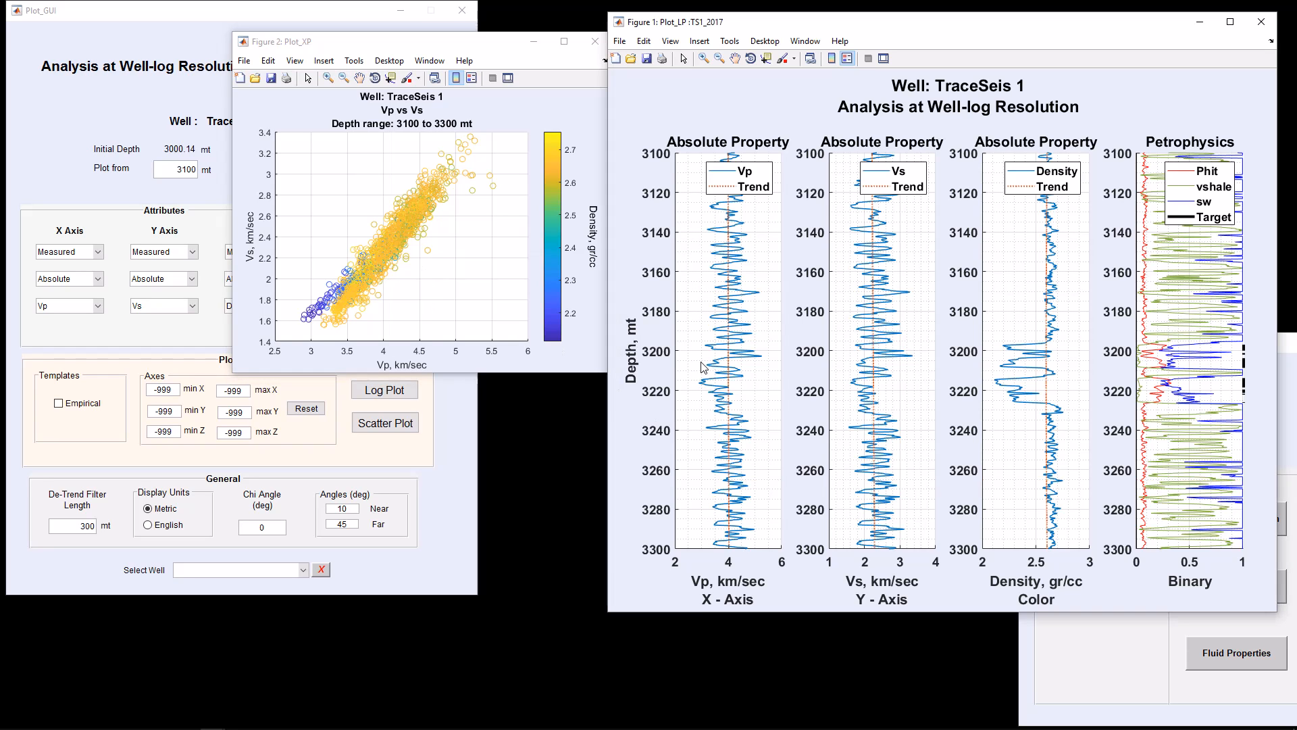
{"action": "left_click", "coordinate": [701, 367]}
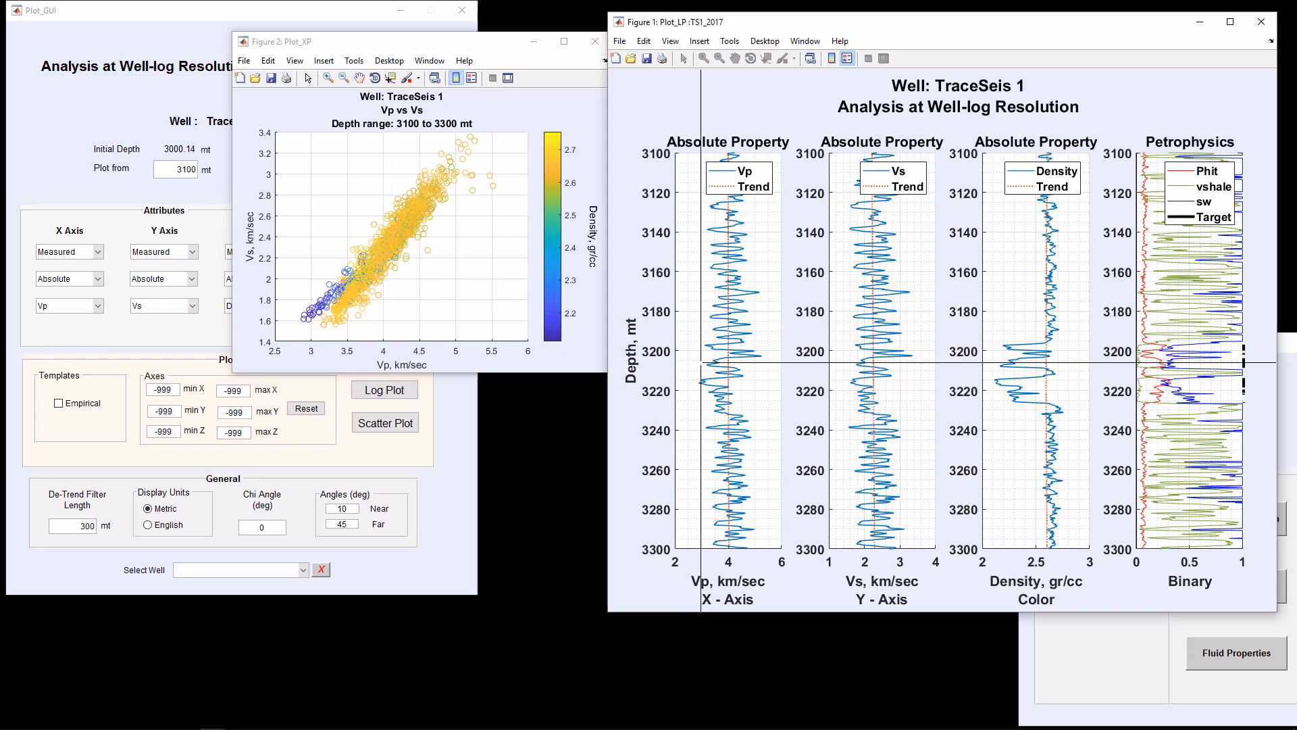
{"action": "left_click", "coordinate": [704, 346]}
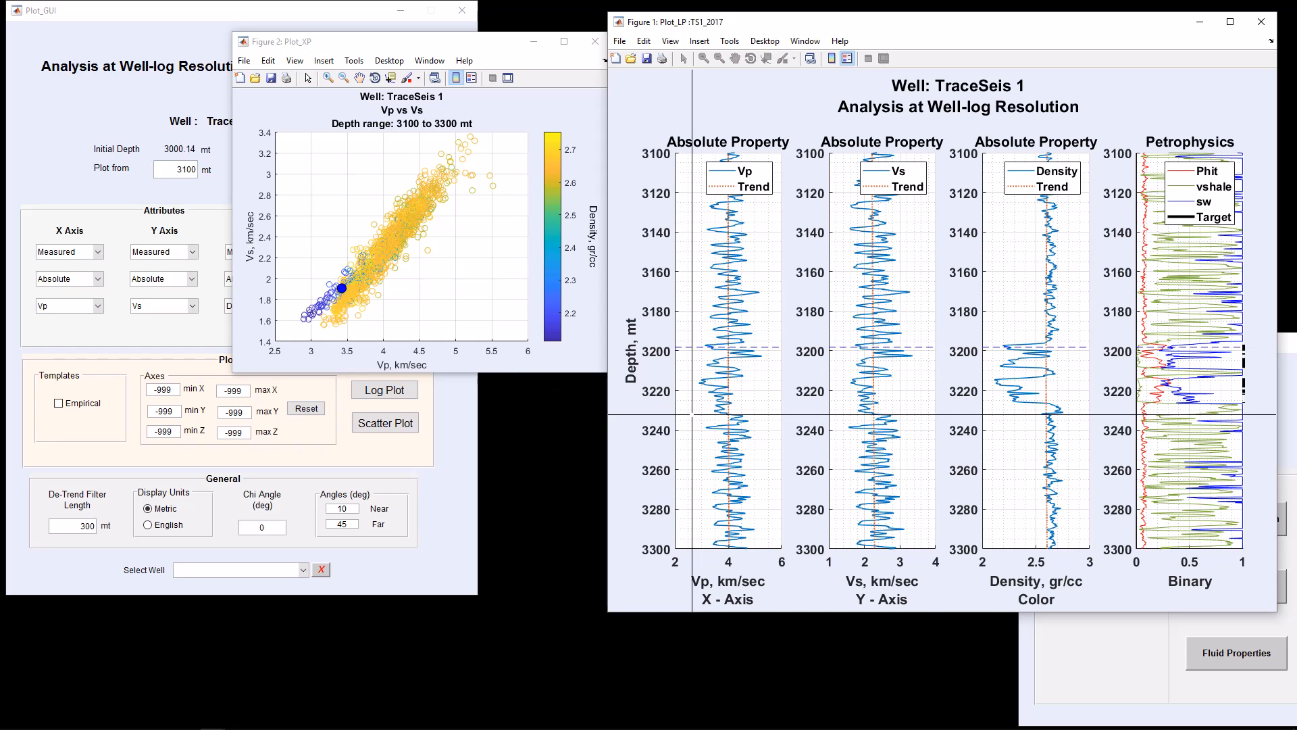
{"action": "left_click", "coordinate": [701, 385]}
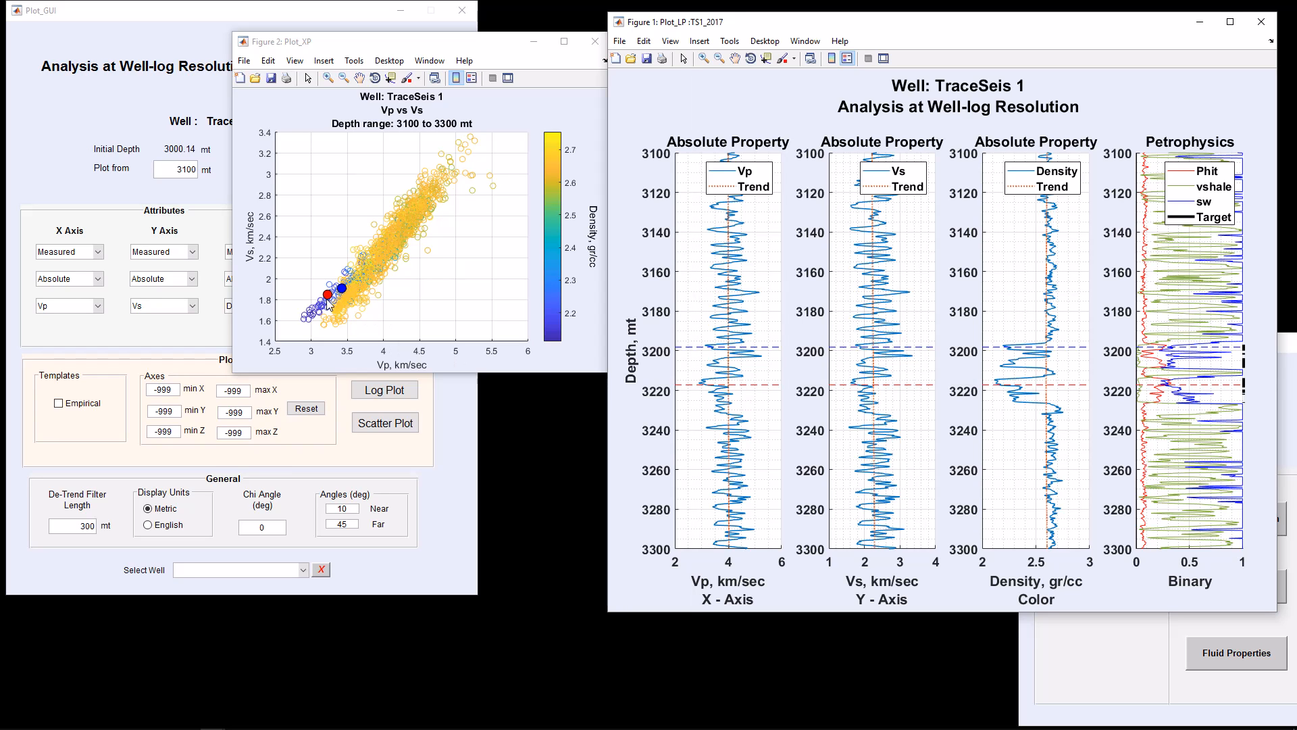
{"action": "left_click", "coordinate": [680, 404]}
{"action": "left_click", "coordinate": [783, 447]}
{"action": "left_click", "coordinate": [1261, 22]}
{"action": "left_click", "coordinate": [595, 41]}
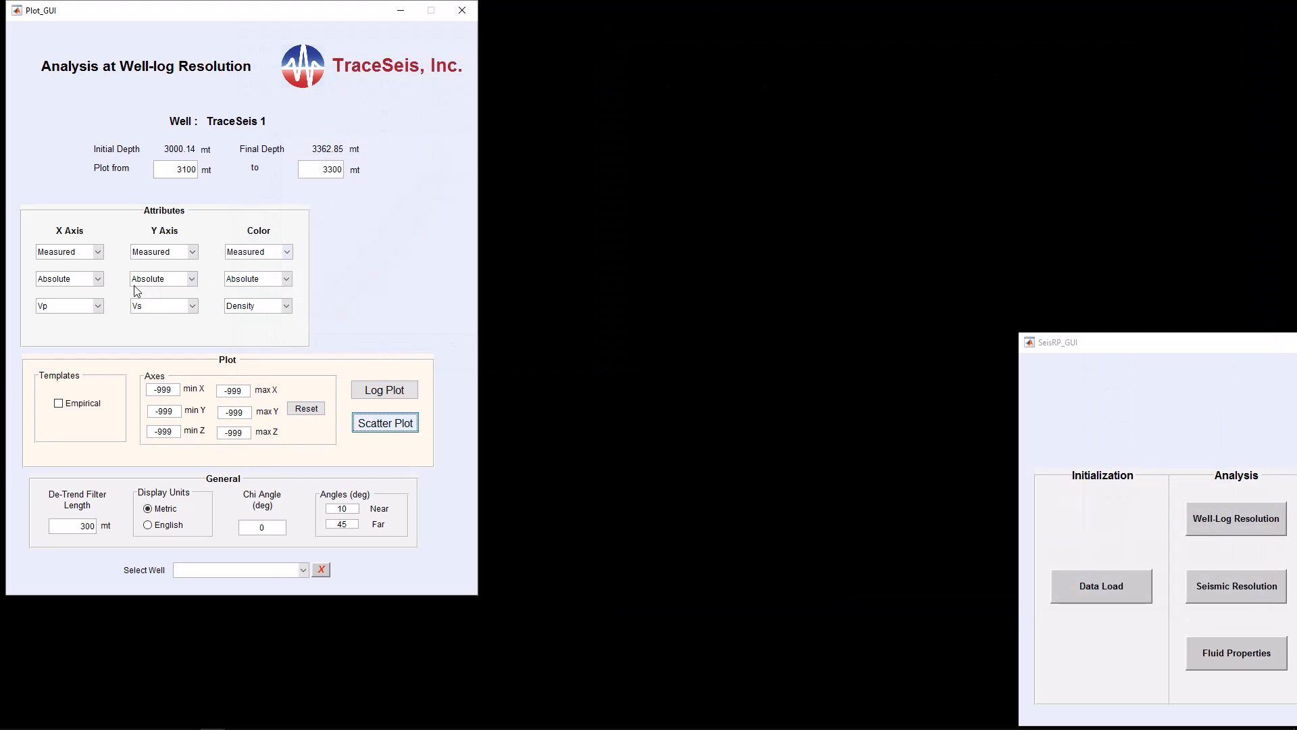
Set the X axis attribute to Reflectivities with the Ro curve
{"action": "left_click", "coordinate": [98, 278]}
{"action": "left_click", "coordinate": [80, 326]}
{"action": "left_click", "coordinate": [98, 305]}
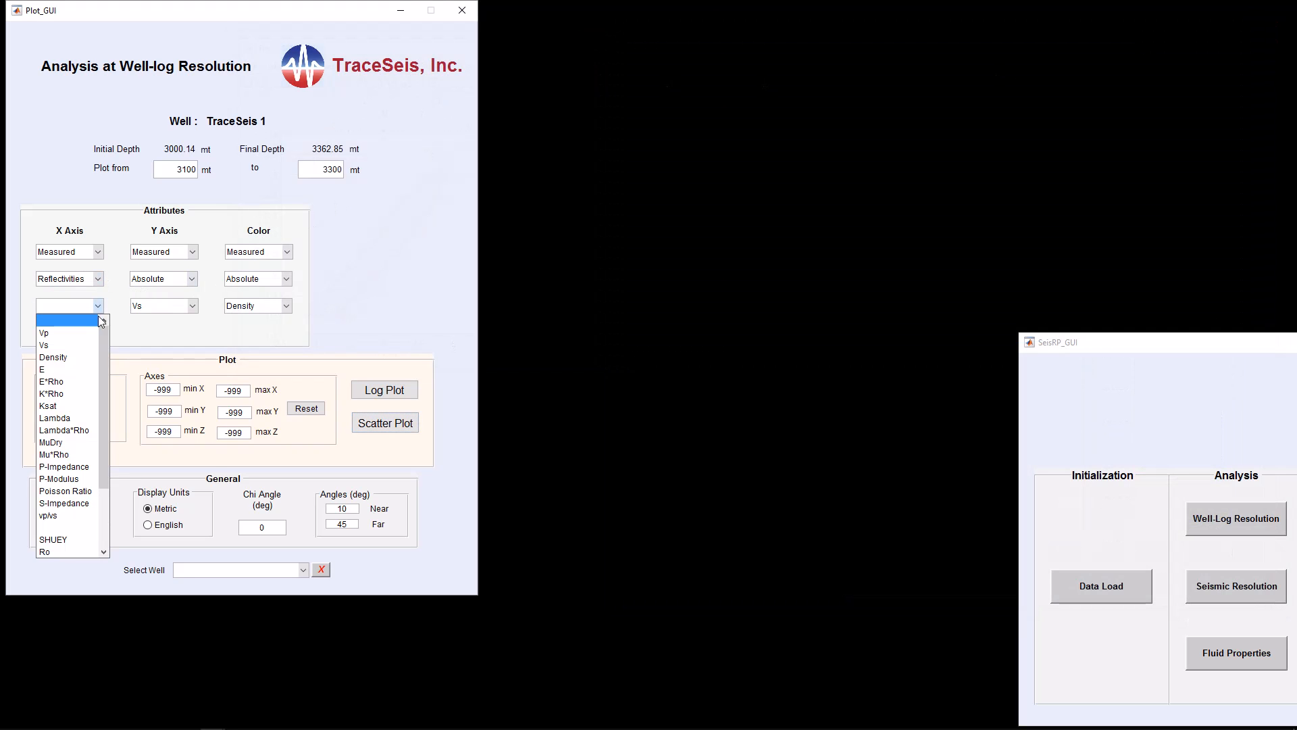
{"action": "left_click_drag", "start_coordinate": [101, 377], "coordinate": [104, 420]}
{"action": "left_click", "coordinate": [67, 491]}
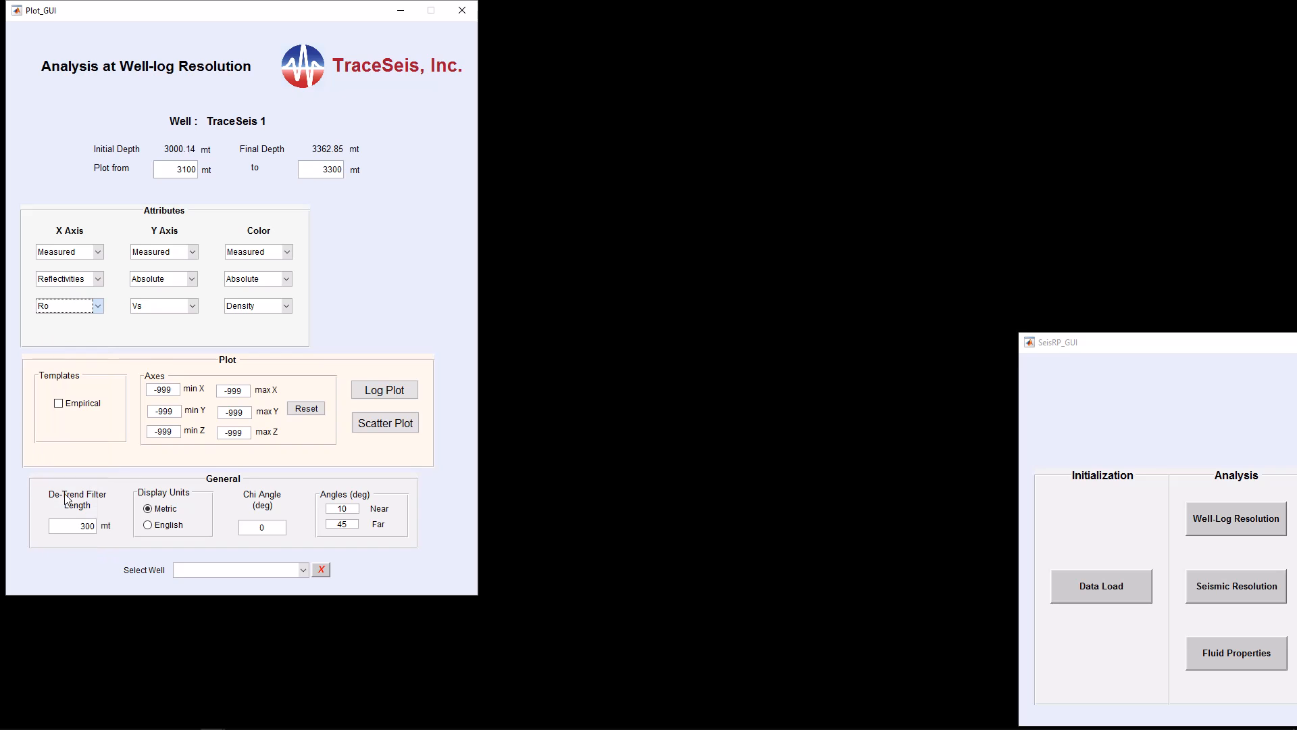
Set the Y axis attribute to Reflectivities with Go, and the color attribute to Target
{"action": "left_click", "coordinate": [193, 279]}
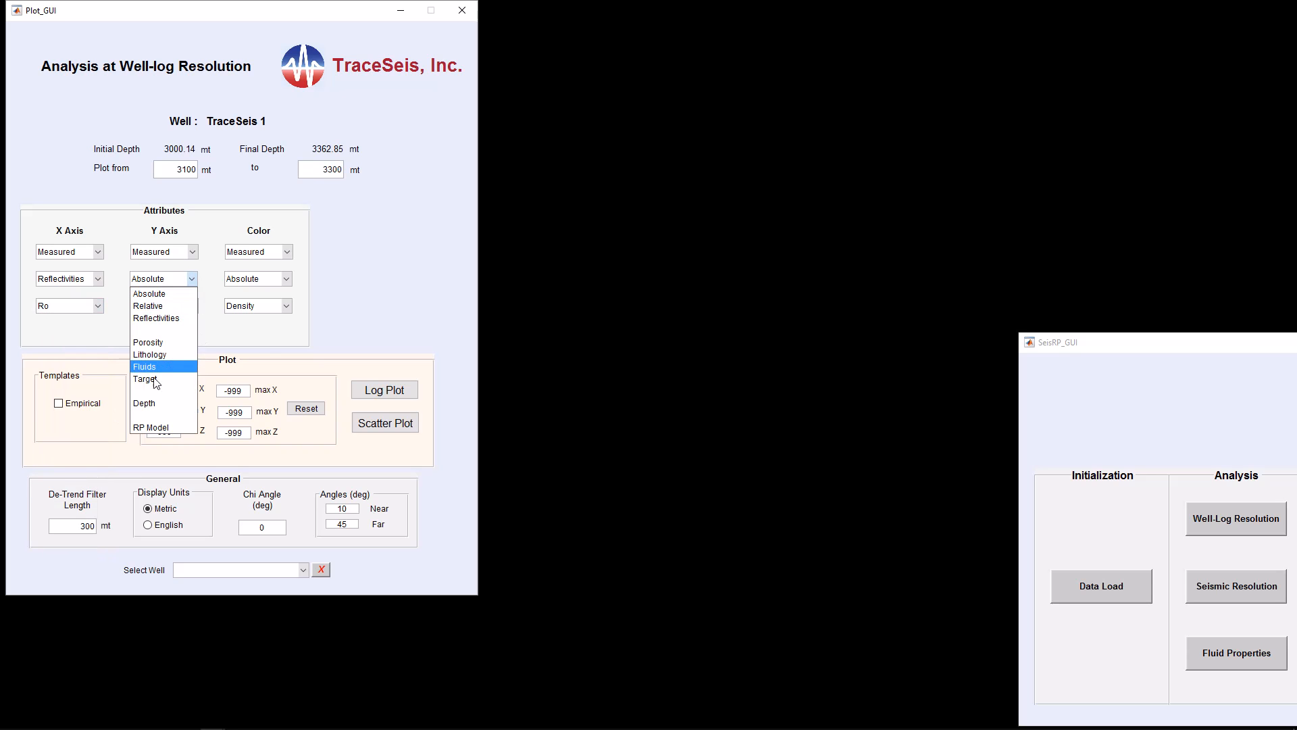
{"action": "left_click", "coordinate": [158, 319]}
{"action": "left_click", "coordinate": [192, 308]}
{"action": "left_click_drag", "start_coordinate": [201, 347], "coordinate": [199, 384]}
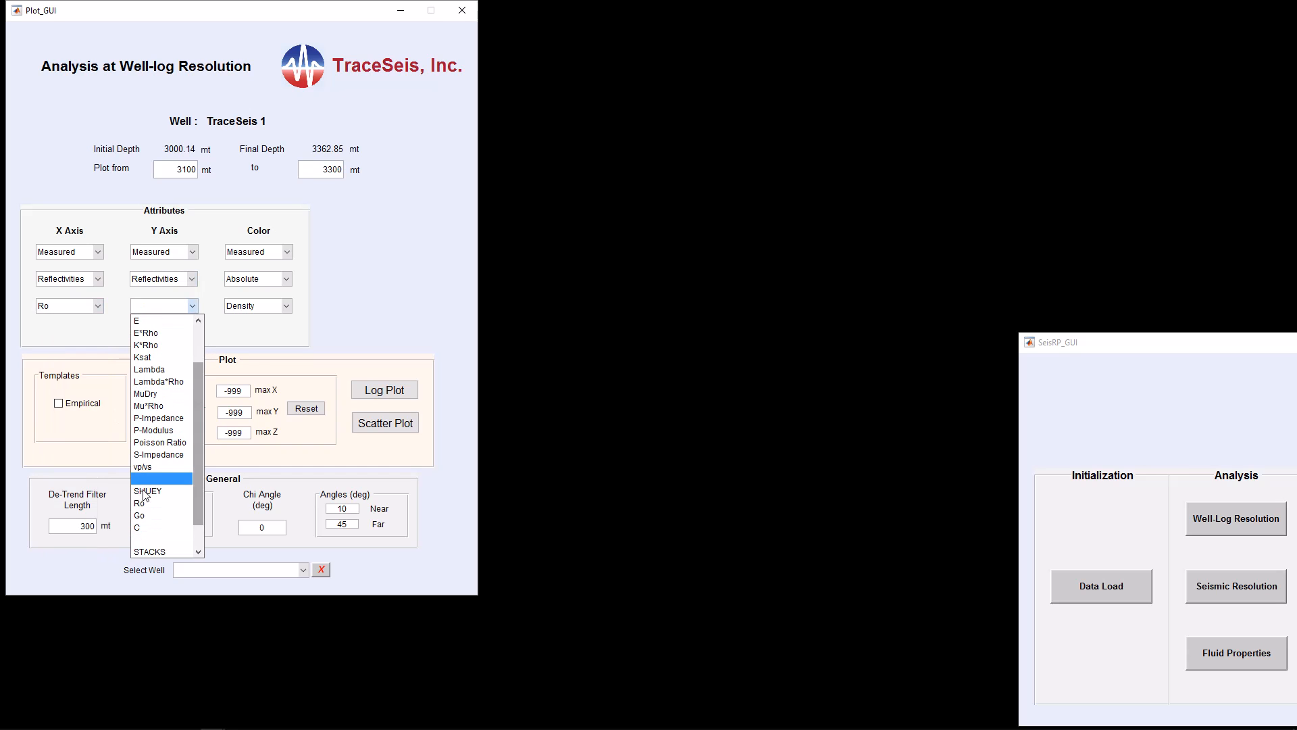
{"action": "left_click", "coordinate": [141, 515]}
{"action": "left_click", "coordinate": [288, 279]}
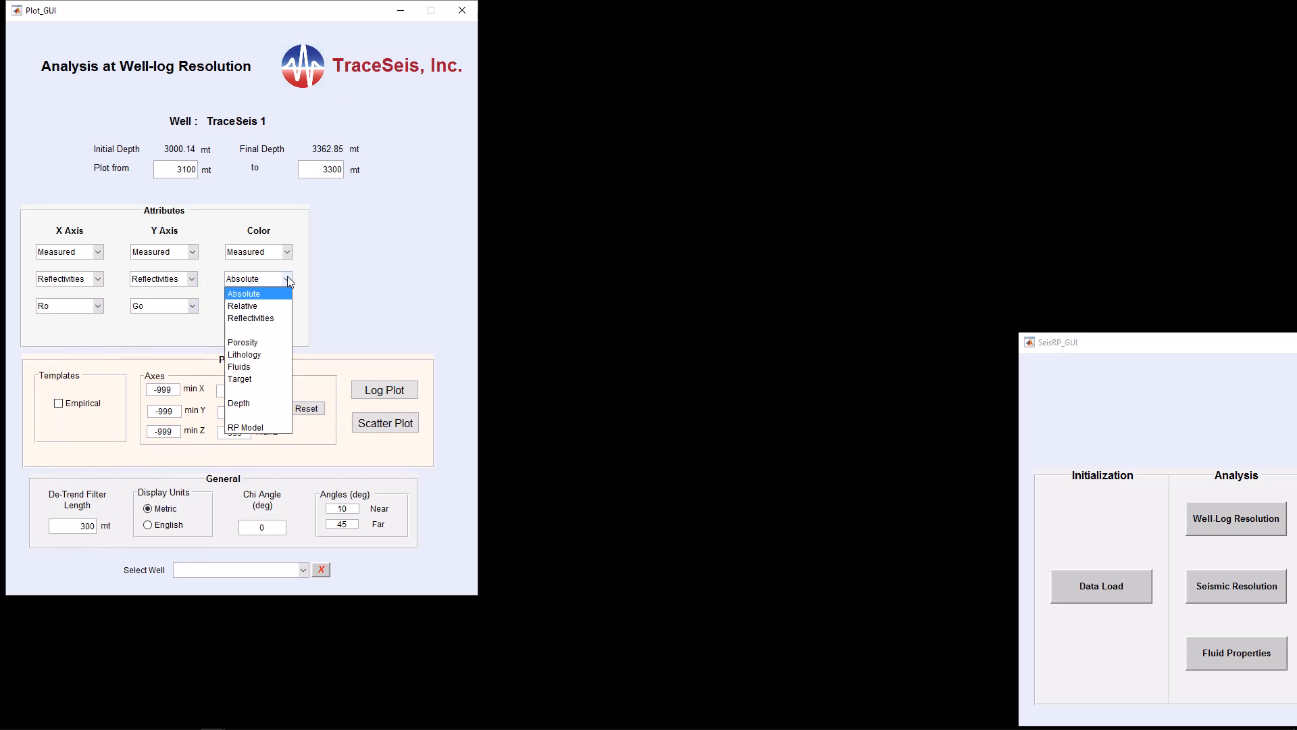
{"action": "left_click", "coordinate": [257, 372]}
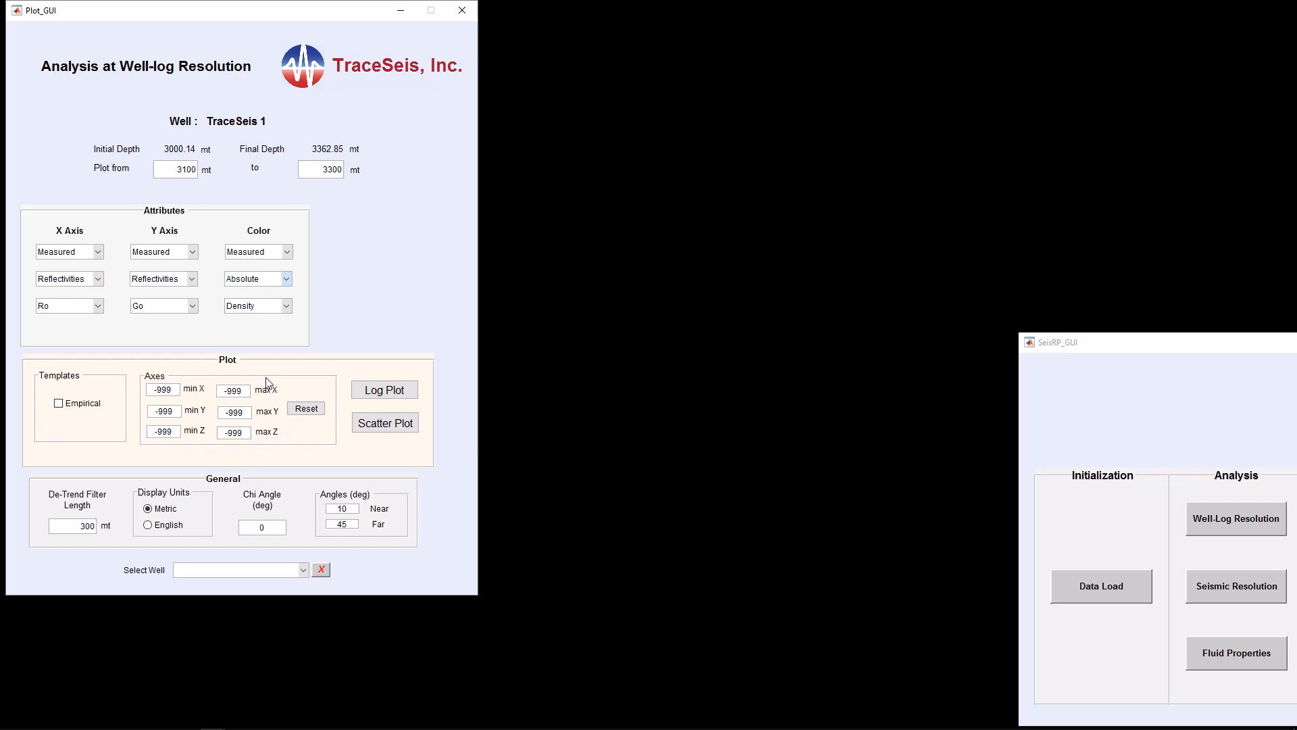
Generate the log plot of Ro, Go and Target and enlarge its window
{"action": "left_click", "coordinate": [395, 391]}
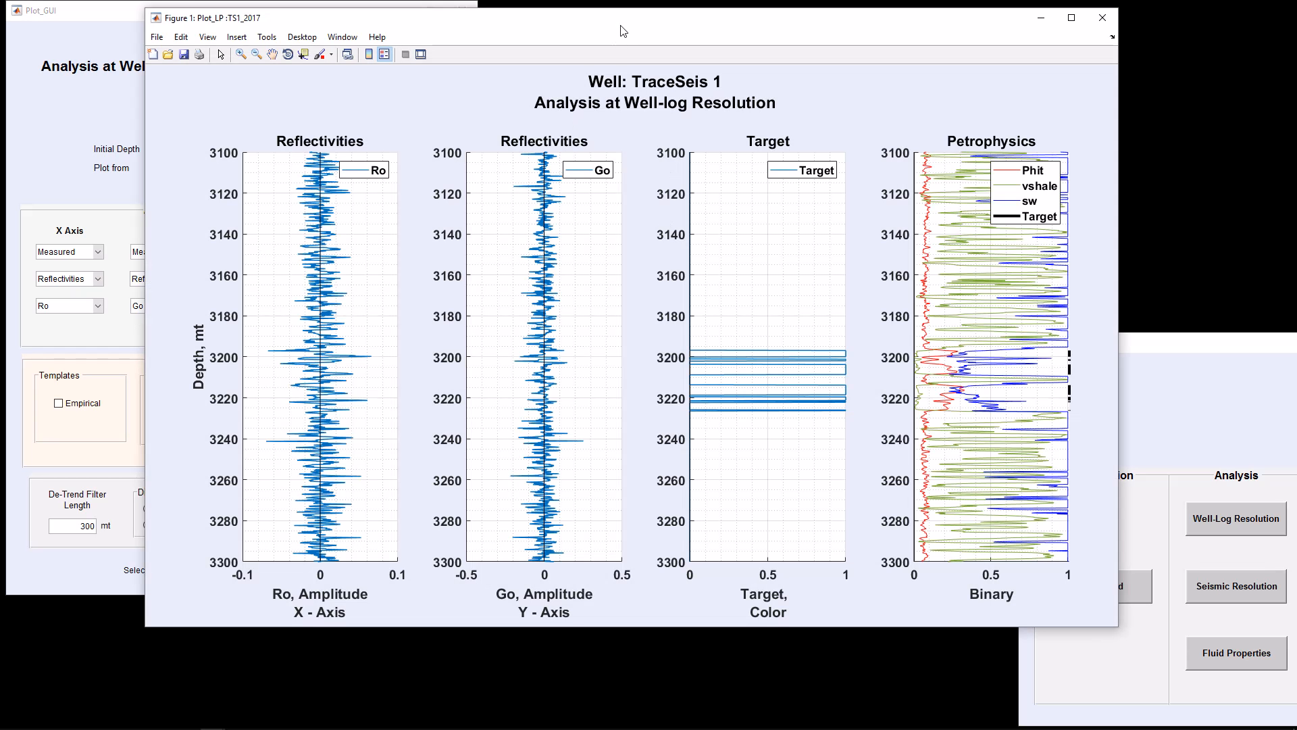
{"action": "left_click_drag", "start_coordinate": [623, 31], "coordinate": [774, 37]}
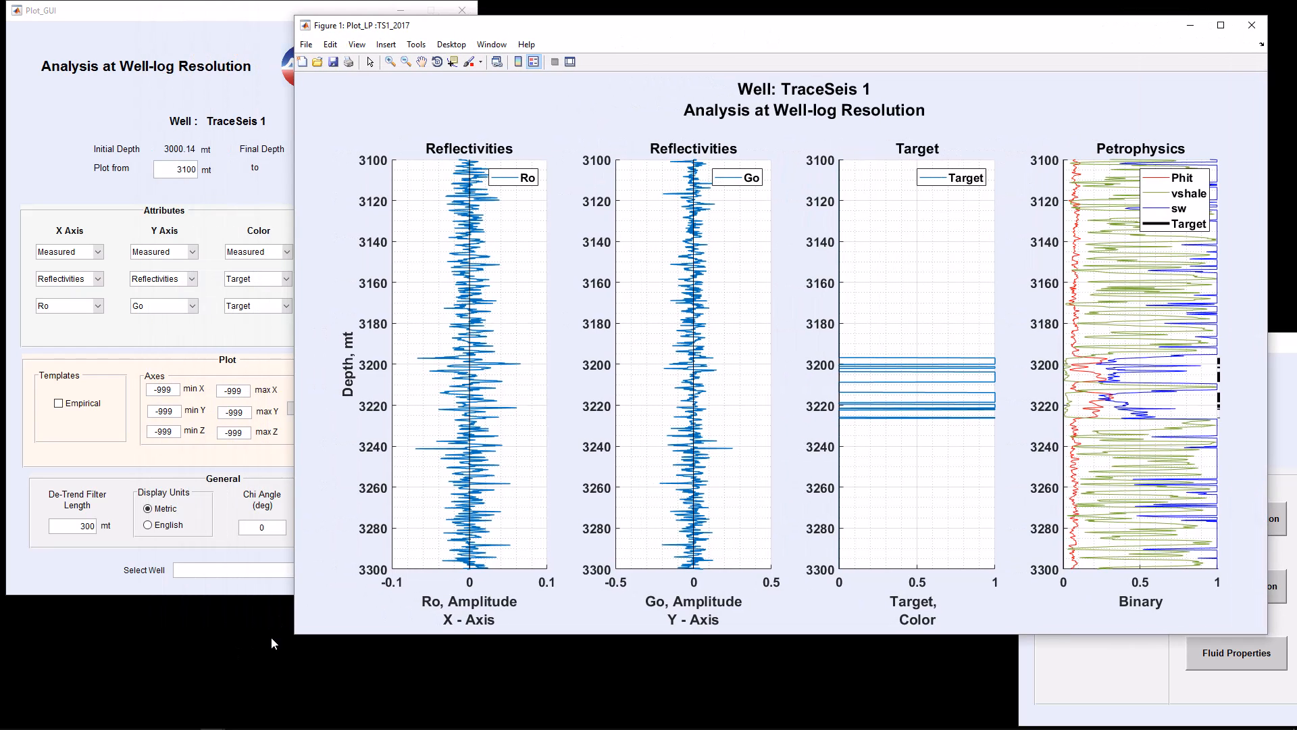
{"action": "left_click_drag", "start_coordinate": [298, 643], "coordinate": [540, 613]}
Generate the Ro vs Go scatter plot colored by Target and place it beside the log plot
{"action": "left_click", "coordinate": [387, 423]}
{"action": "left_click", "coordinate": [387, 424]}
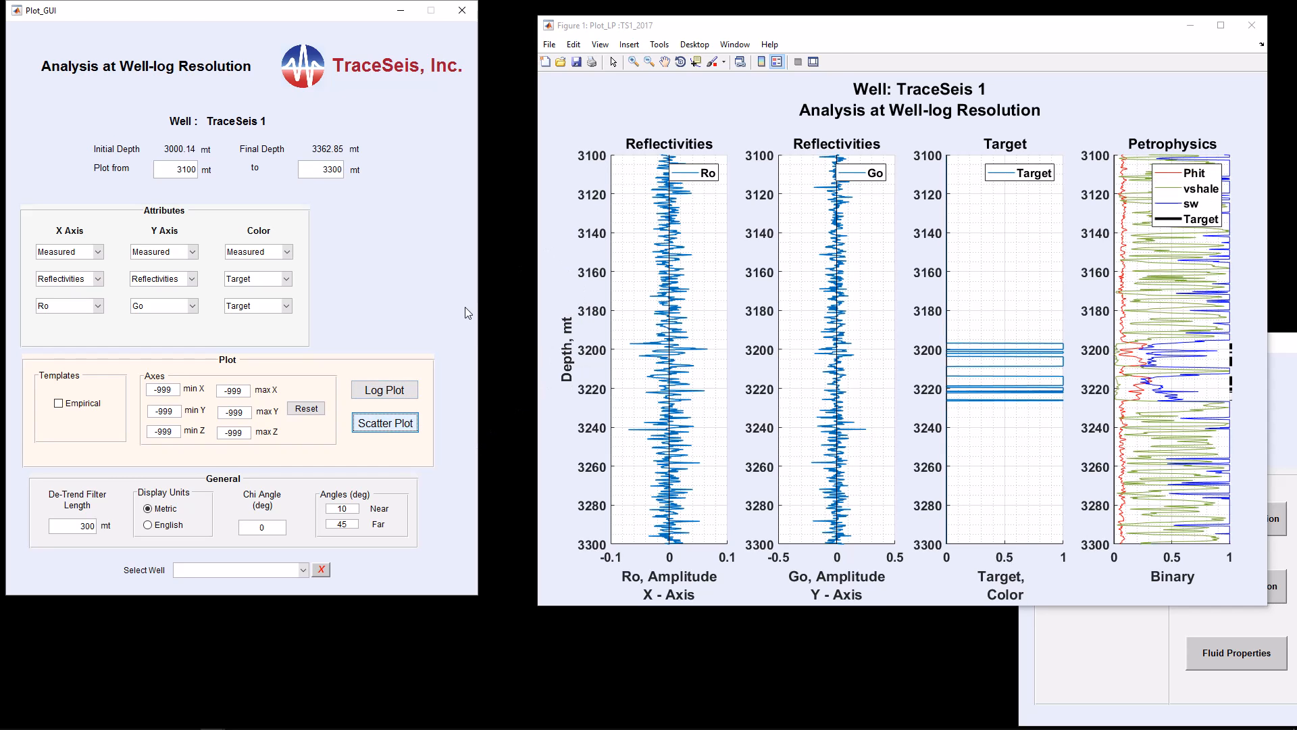
{"action": "left_click_drag", "start_coordinate": [643, 31], "coordinate": [406, 32]}
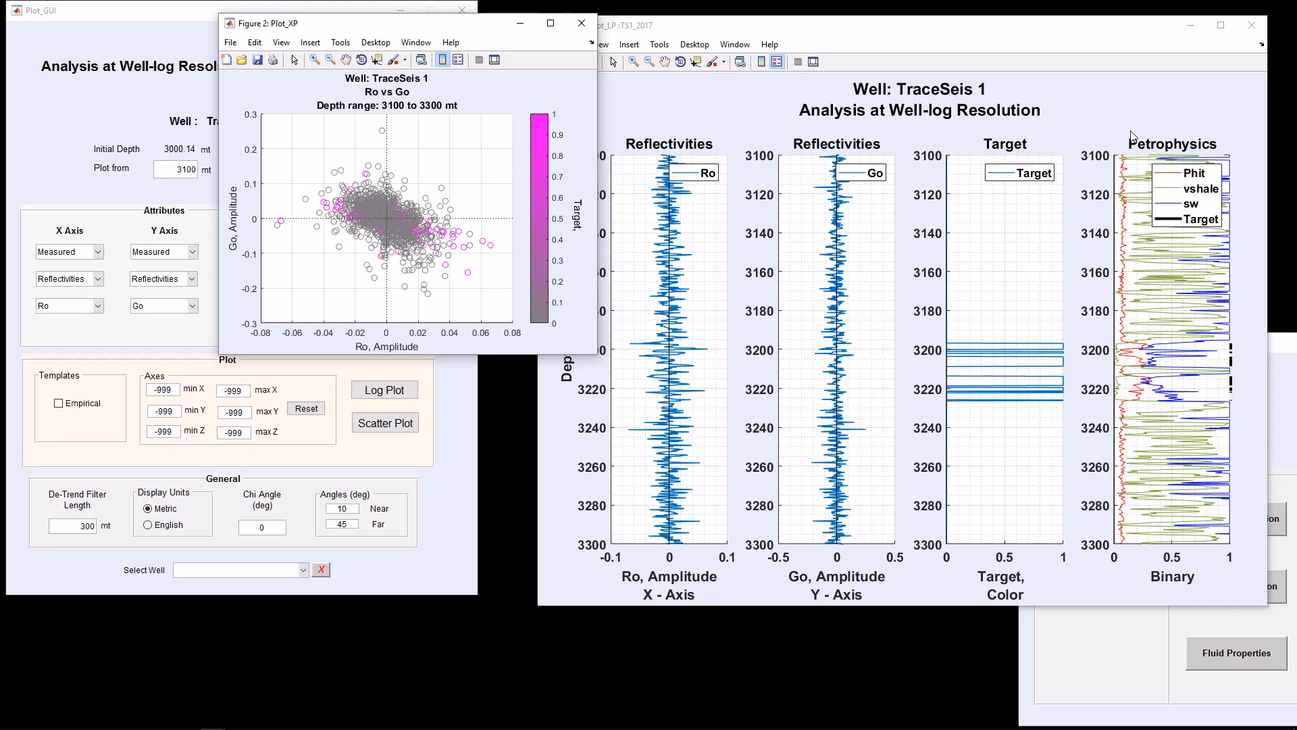
Close the log plot and change the color attribute to Porosity
{"action": "left_click", "coordinate": [1252, 25]}
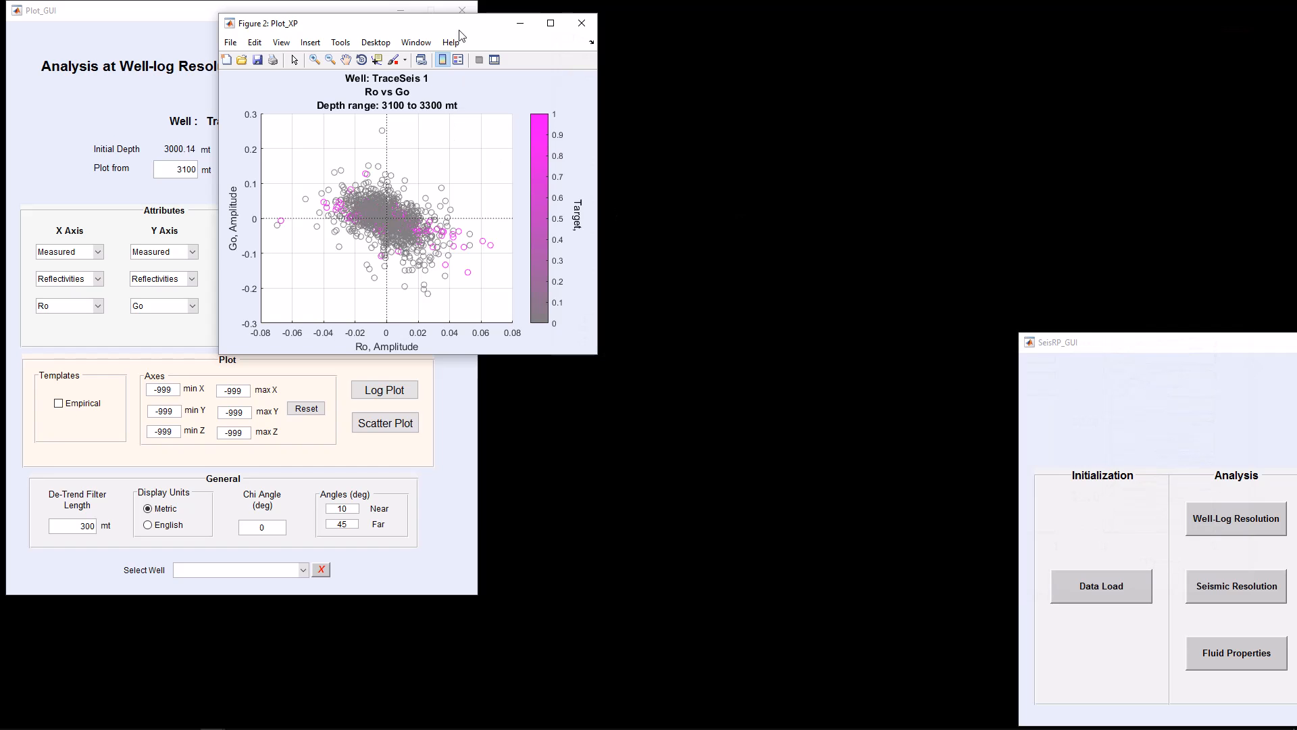
{"action": "left_click_drag", "start_coordinate": [457, 23], "coordinate": [660, 34]}
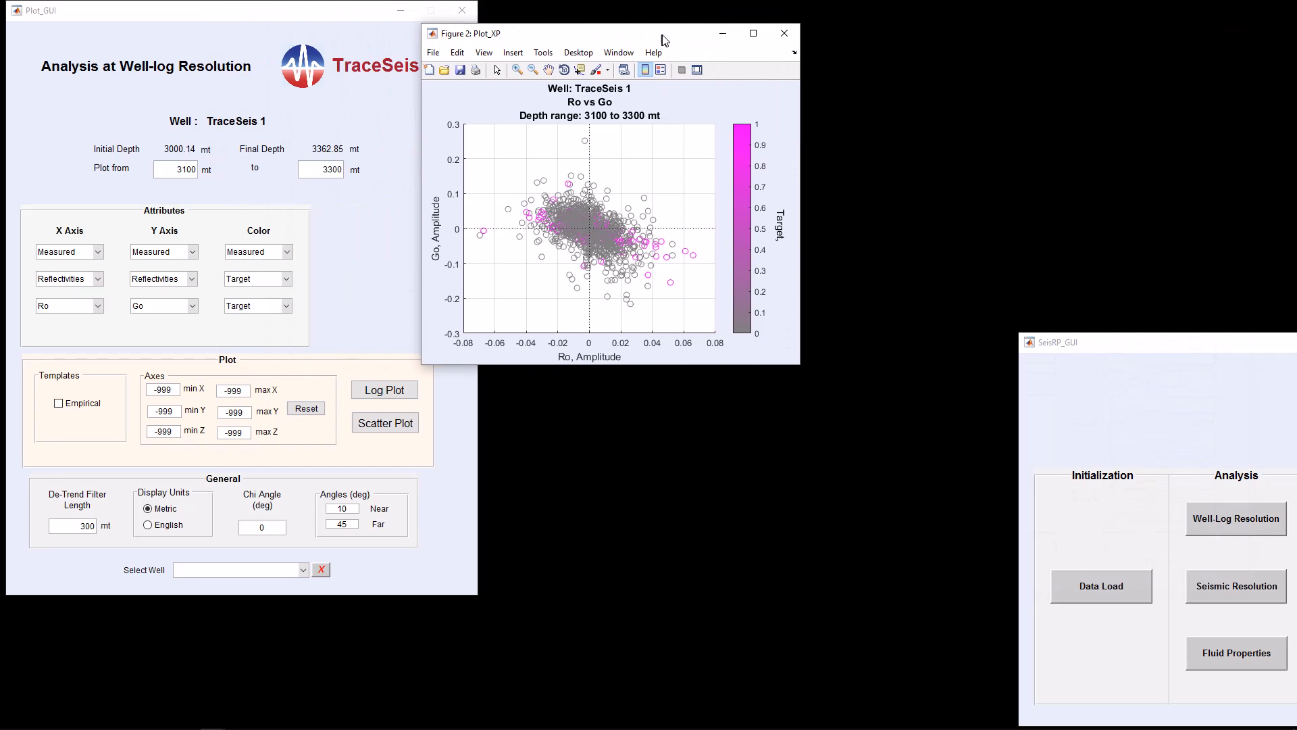
{"action": "left_click", "coordinate": [286, 278]}
{"action": "left_click", "coordinate": [260, 346]}
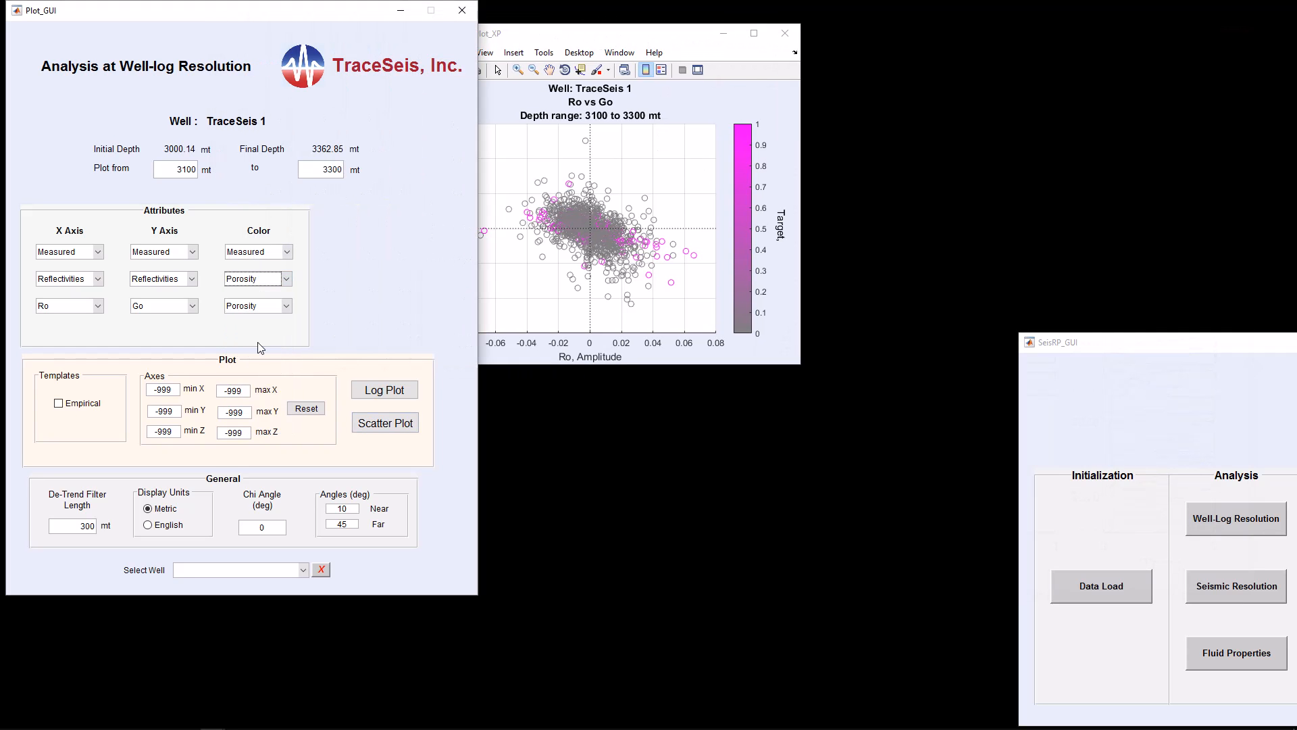
Generate a log plot with Porosity as the color track, enlarge it and arrange it beside the crossplot
{"action": "left_click", "coordinate": [385, 389]}
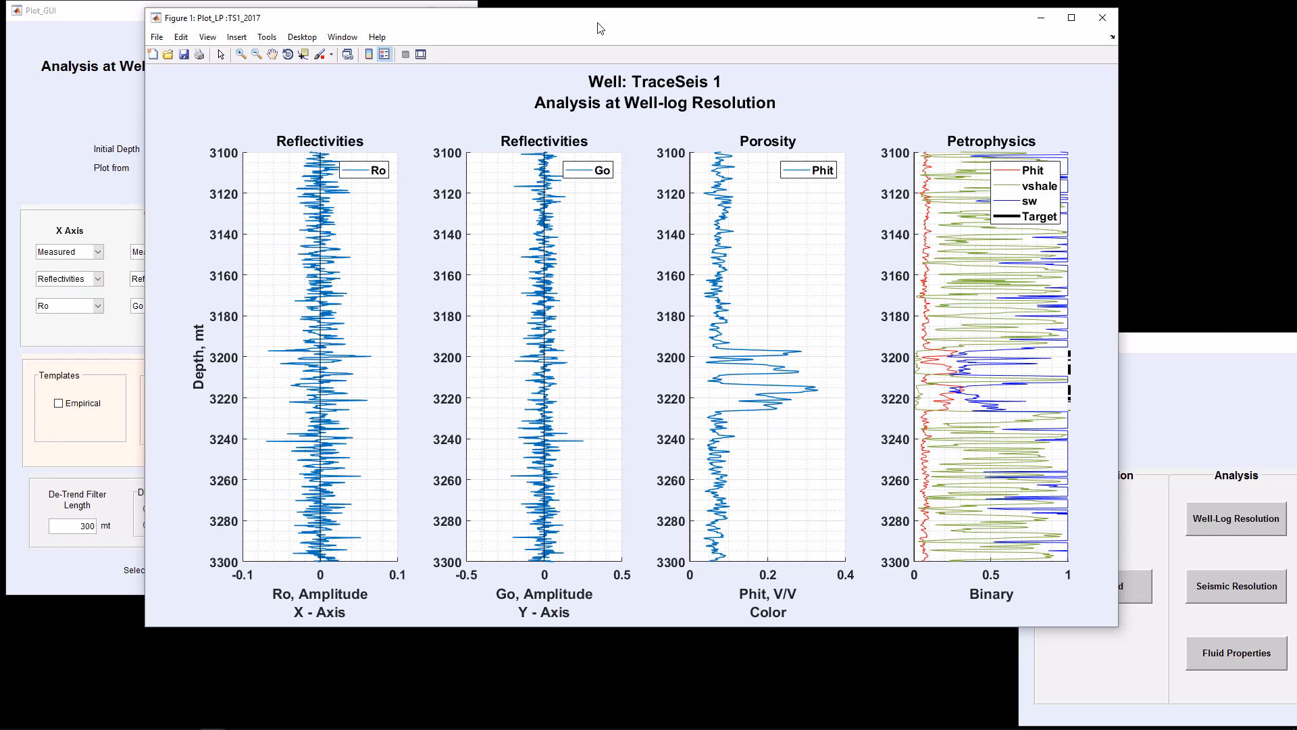
{"action": "left_click_drag", "start_coordinate": [597, 28], "coordinate": [768, 28]}
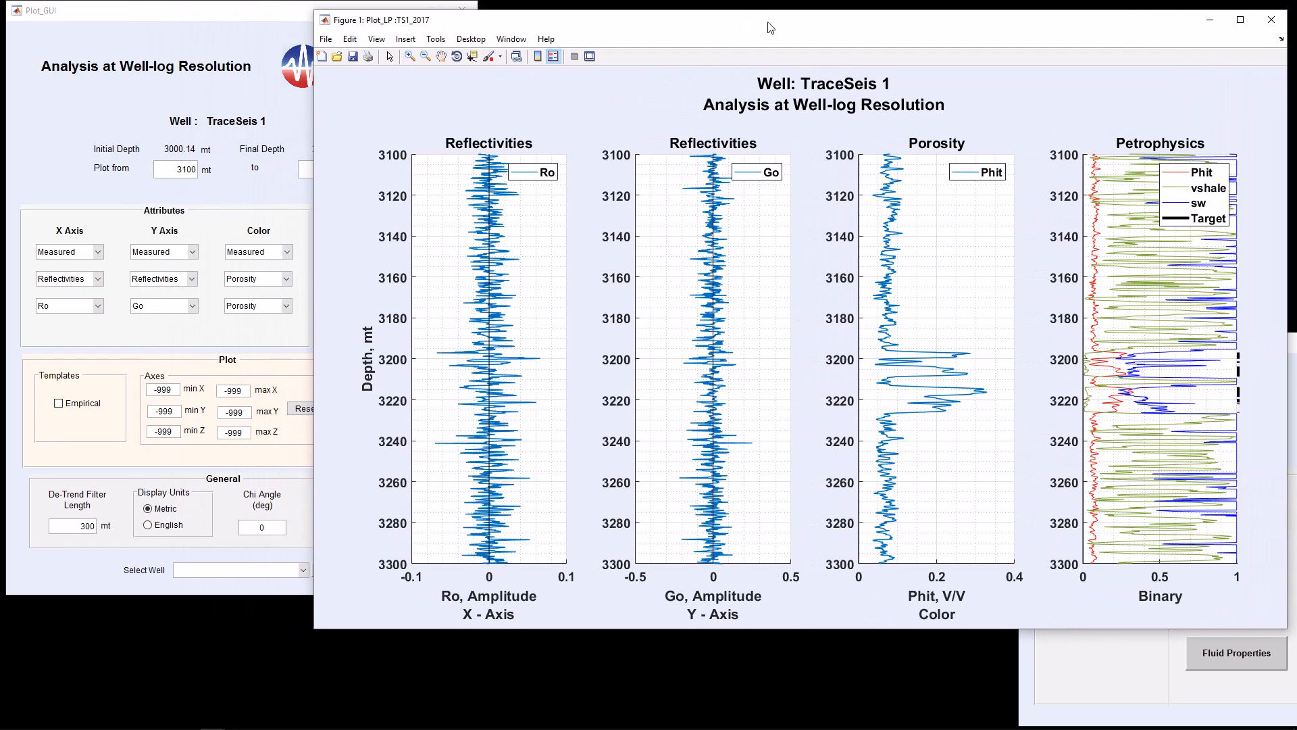
{"action": "left_click_drag", "start_coordinate": [317, 633], "coordinate": [569, 611]}
{"action": "left_click_drag", "start_coordinate": [549, 39], "coordinate": [316, 38]}
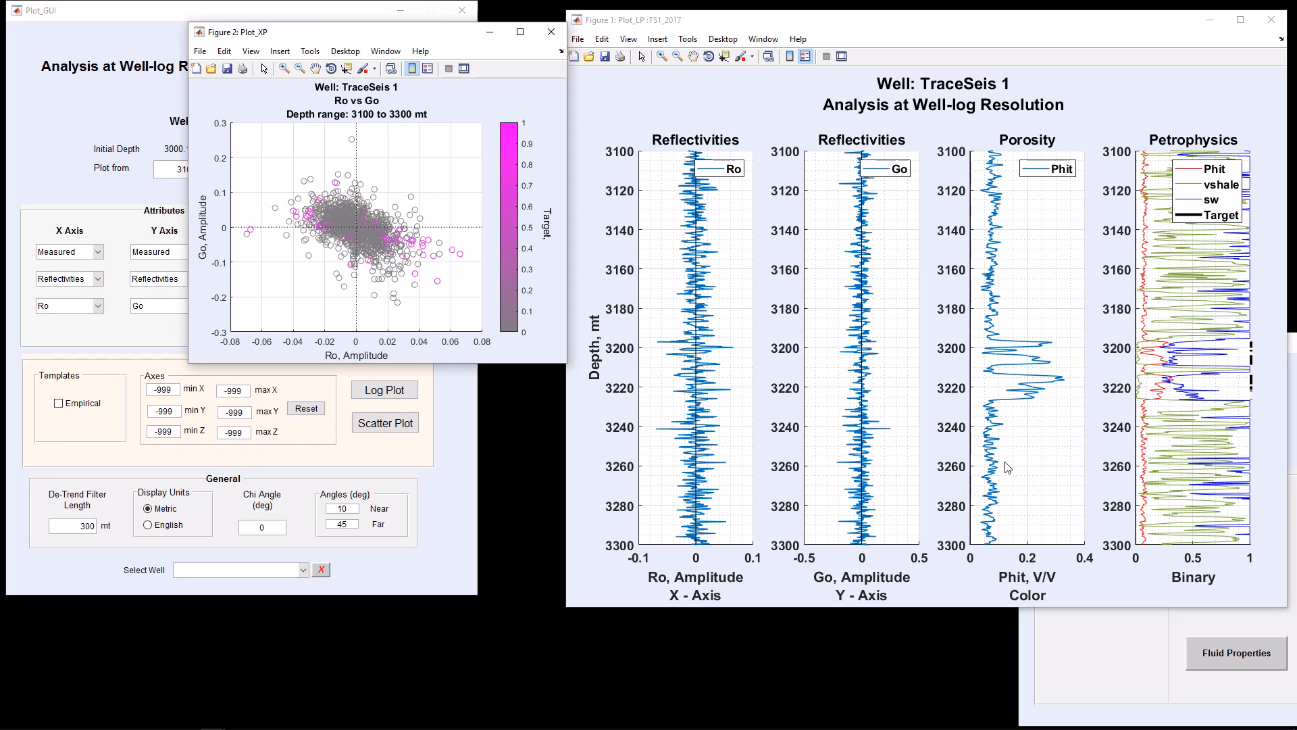
Pick two depths on the log plot to mark them on the Ro vs Go crossplot, then close both figures
{"action": "left_click", "coordinate": [662, 368]}
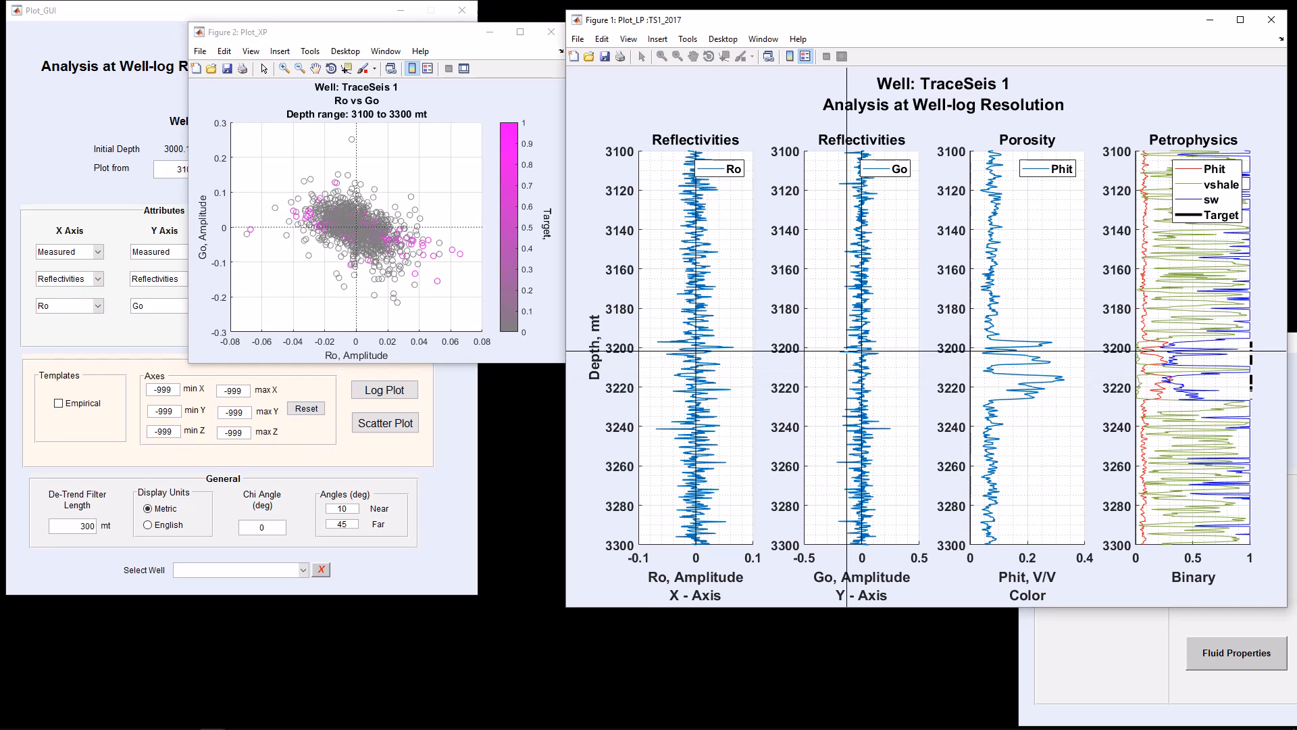
{"action": "left_click", "coordinate": [1017, 341]}
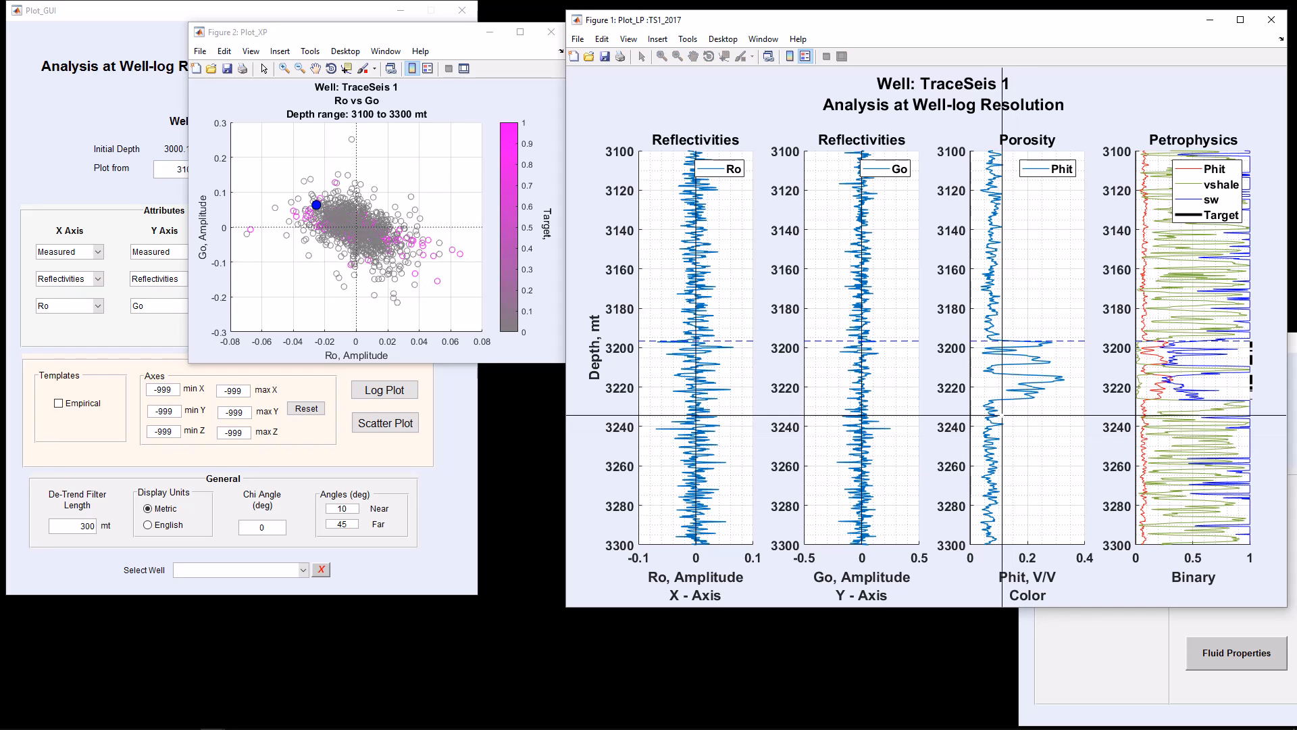
{"action": "left_click", "coordinate": [998, 400]}
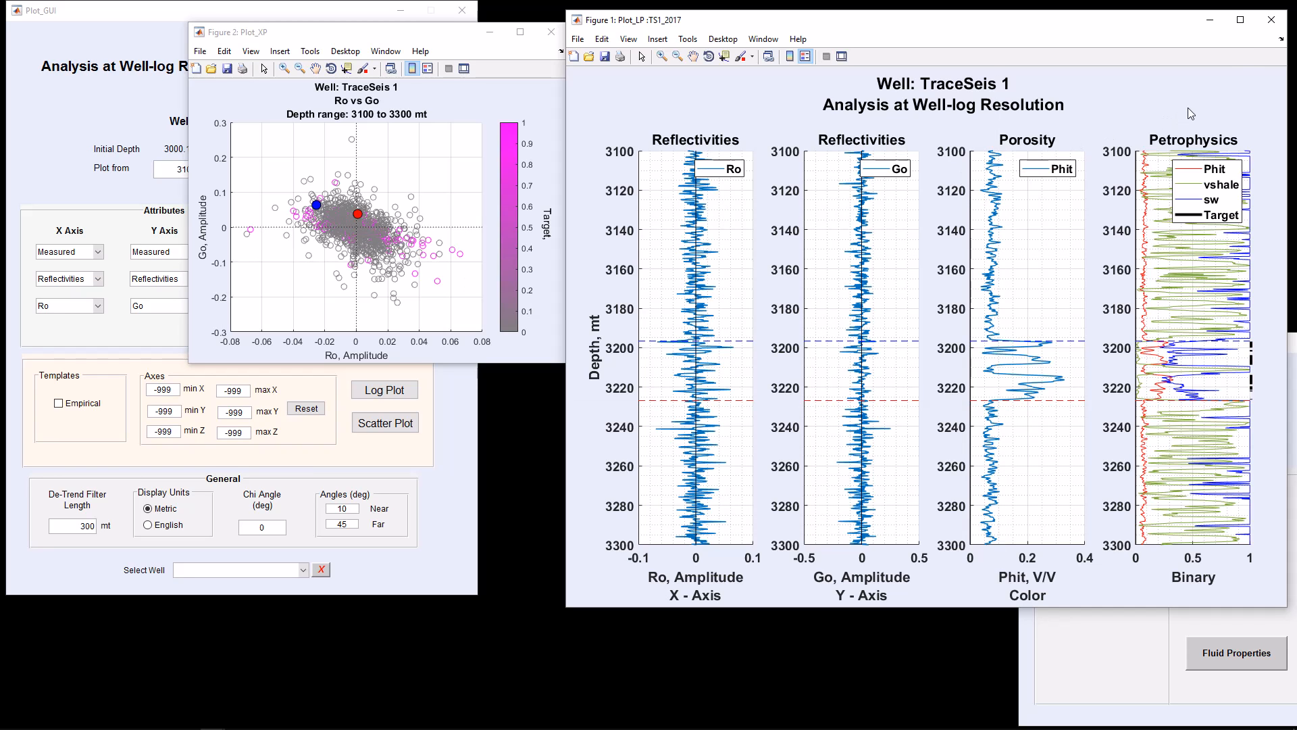
{"action": "left_click", "coordinate": [1275, 25]}
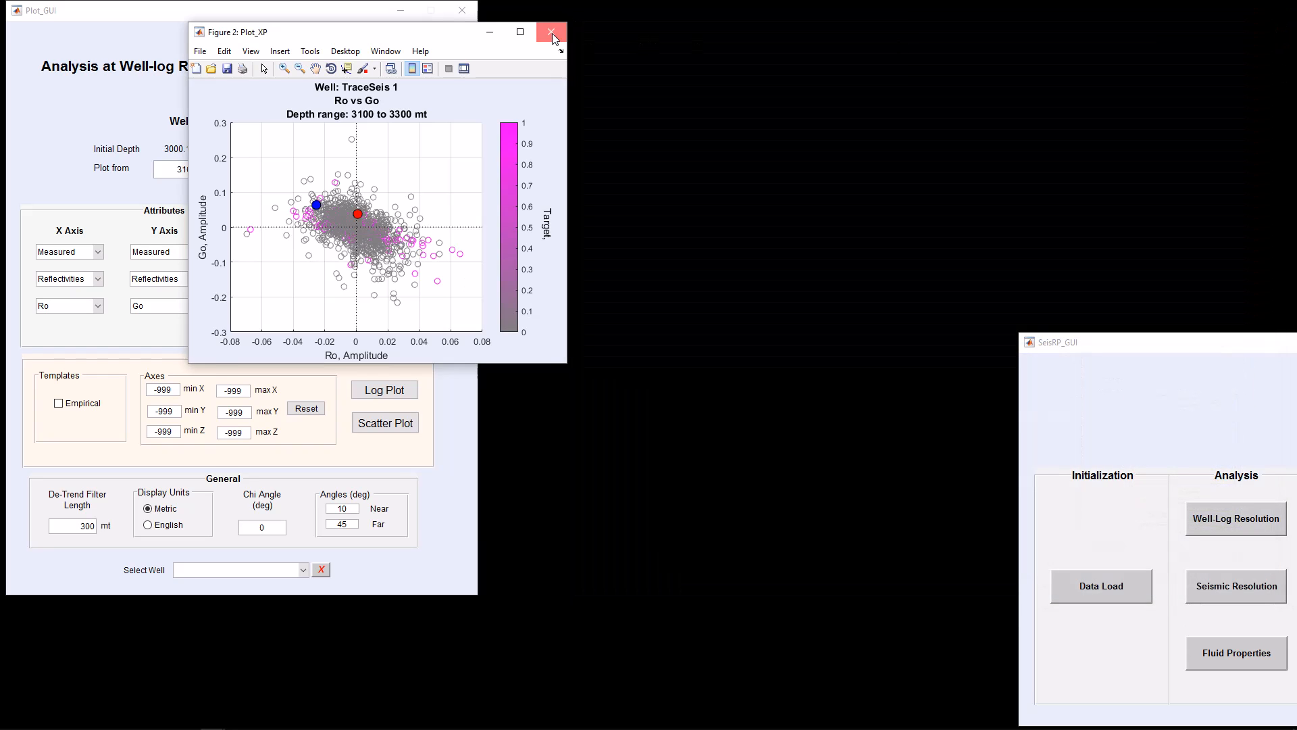
{"action": "left_click", "coordinate": [552, 33]}
Set the X axis attribute to Relative with K*Rho
{"action": "left_click", "coordinate": [98, 279]}
{"action": "left_click", "coordinate": [82, 305]}
{"action": "left_click", "coordinate": [98, 306]}
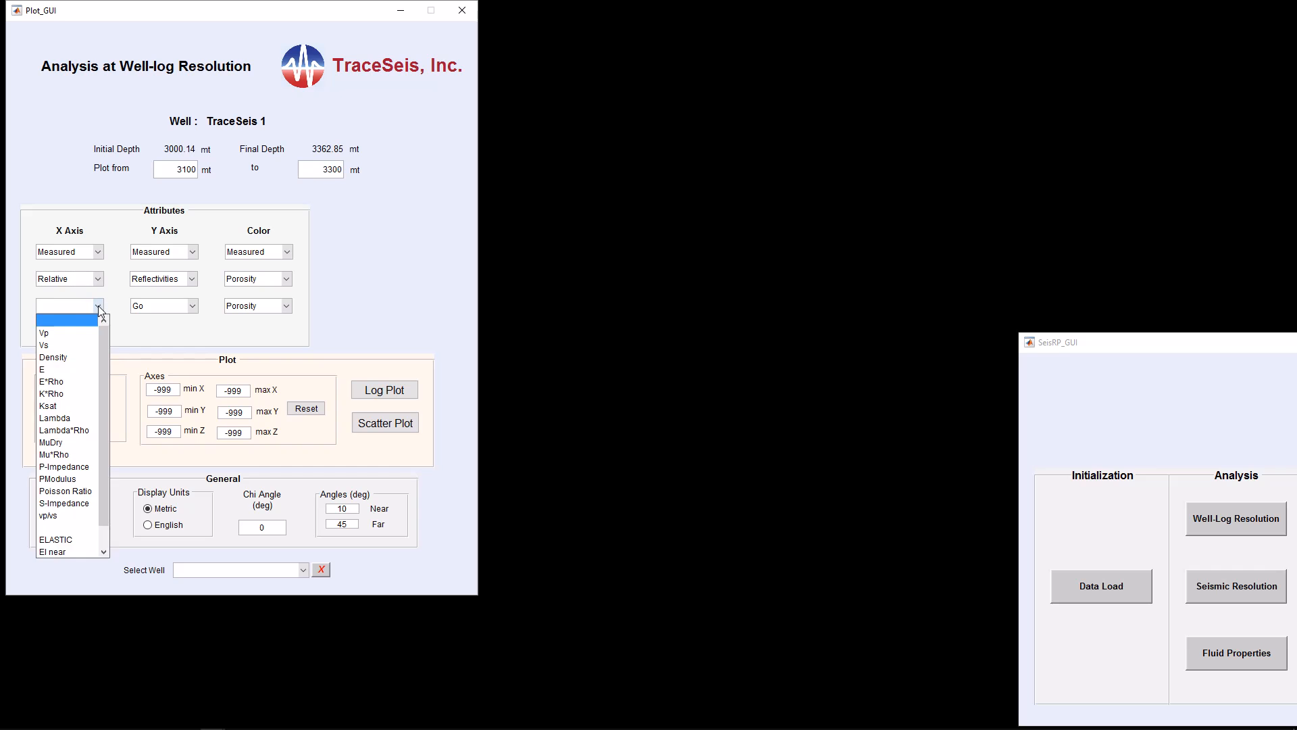
{"action": "left_click", "coordinate": [62, 393]}
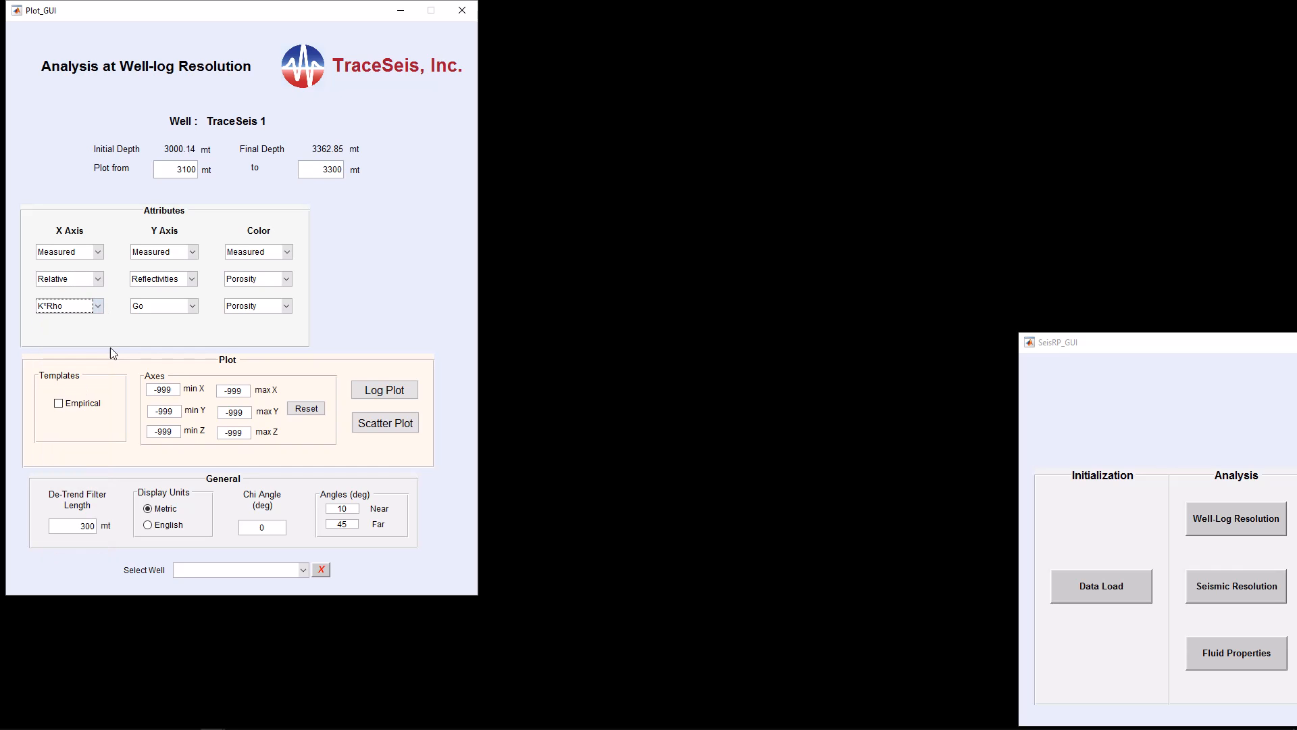
Set the Y axis attribute to Relative with Mu*Rho
{"action": "left_click", "coordinate": [192, 276]}
{"action": "left_click", "coordinate": [162, 303]}
{"action": "left_click", "coordinate": [192, 309]}
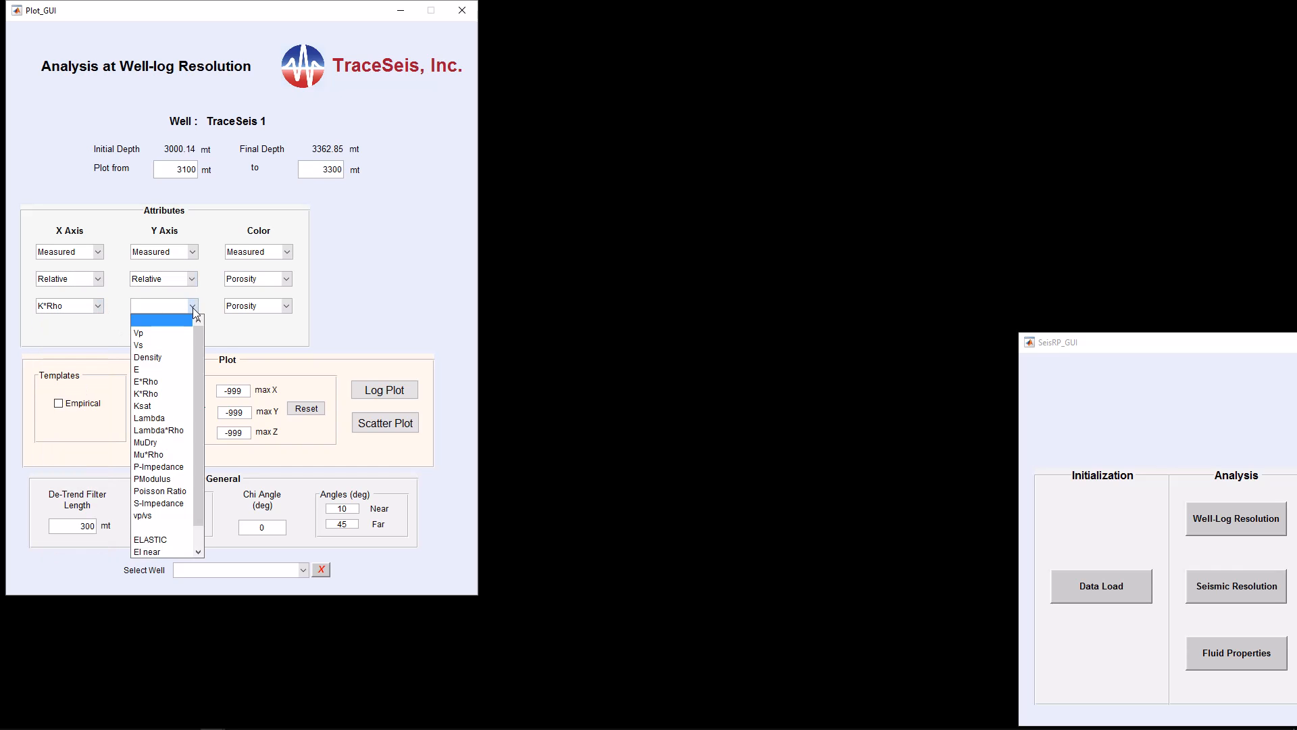
{"action": "left_click", "coordinate": [162, 454]}
Set the color attribute to Absolute BritIndx and generate the K*Rho vs Mu*Rho scatter plot
{"action": "left_click", "coordinate": [288, 279]}
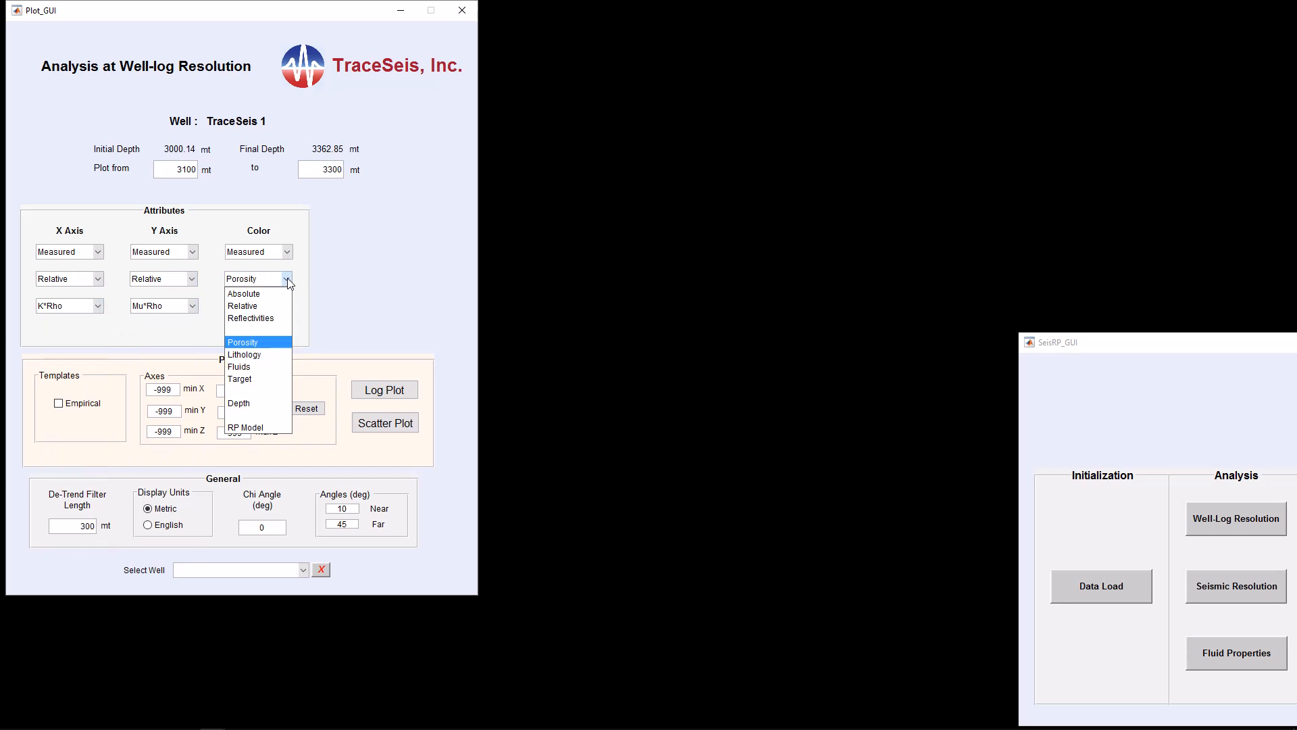
{"action": "left_click", "coordinate": [274, 295]}
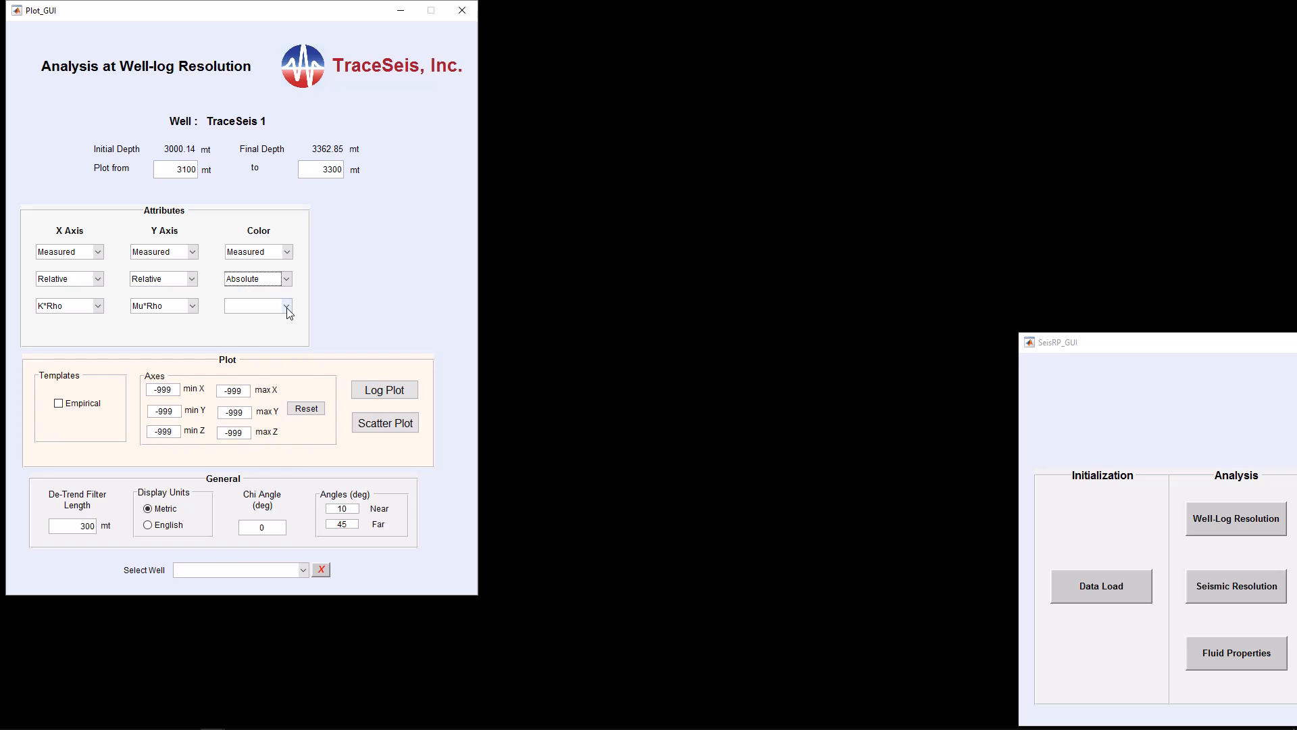
{"action": "left_click", "coordinate": [287, 308]}
{"action": "left_click", "coordinate": [259, 370]}
{"action": "left_click", "coordinate": [402, 426]}
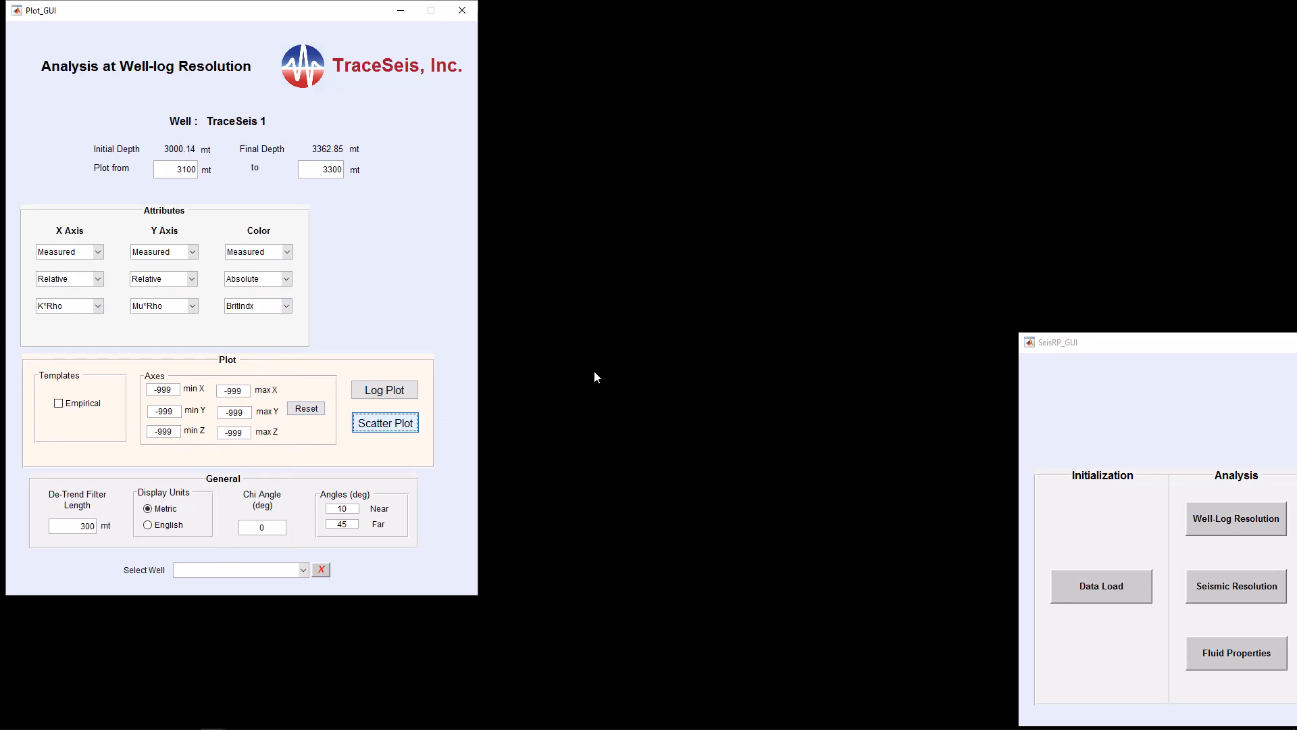
Generate the log plot for the relative K*Rho vs Mu*Rho selection and arrange the figure windows side by side
{"action": "left_click_drag", "start_coordinate": [692, 27], "coordinate": [521, 32]}
{"action": "left_click", "coordinate": [407, 392]}
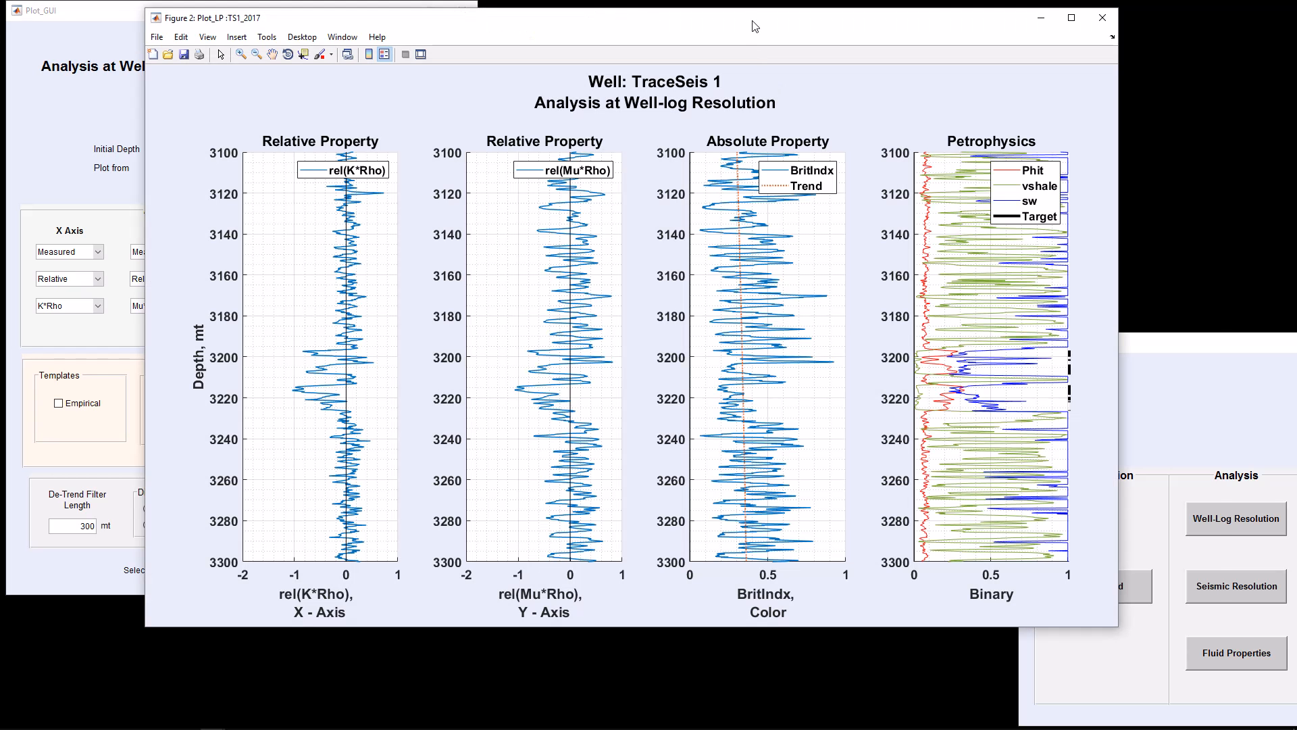
{"action": "left_click_drag", "start_coordinate": [754, 25], "coordinate": [913, 25]}
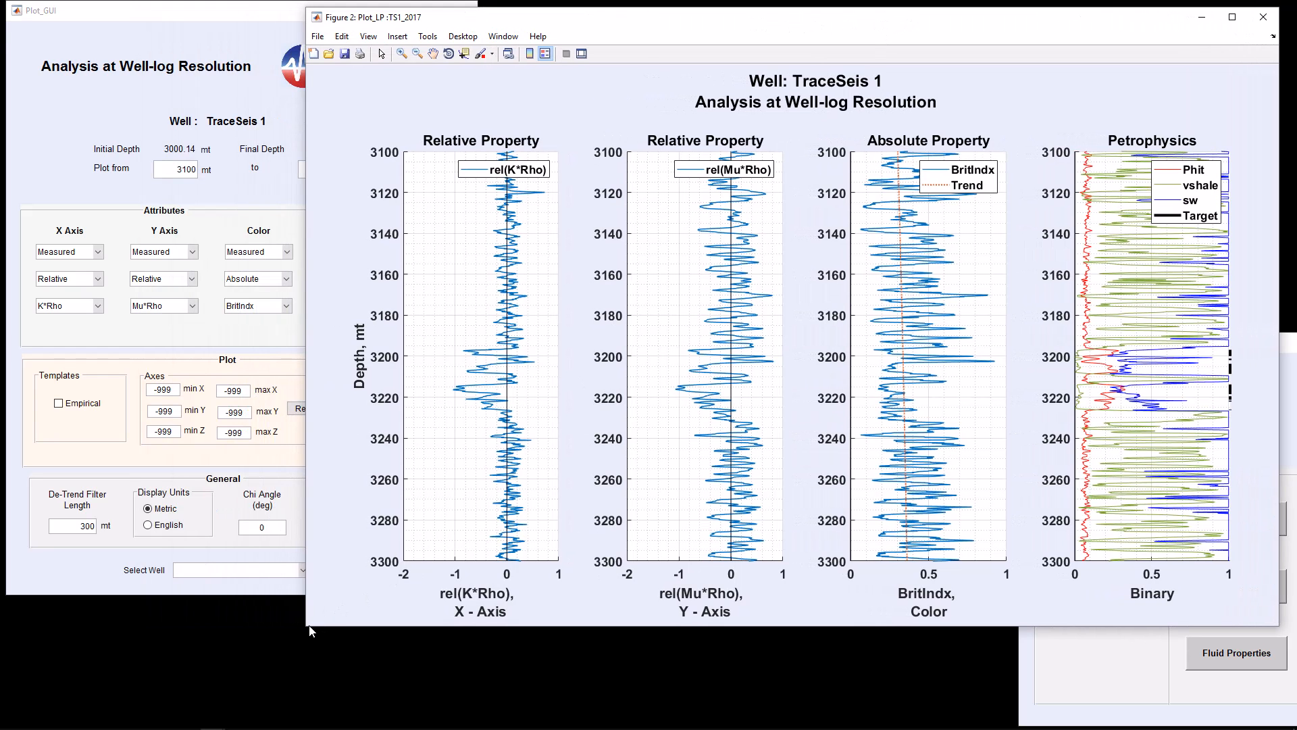
{"action": "left_click_drag", "start_coordinate": [311, 632], "coordinate": [625, 596]}
{"action": "left_click_drag", "start_coordinate": [550, 27], "coordinate": [625, 26]}
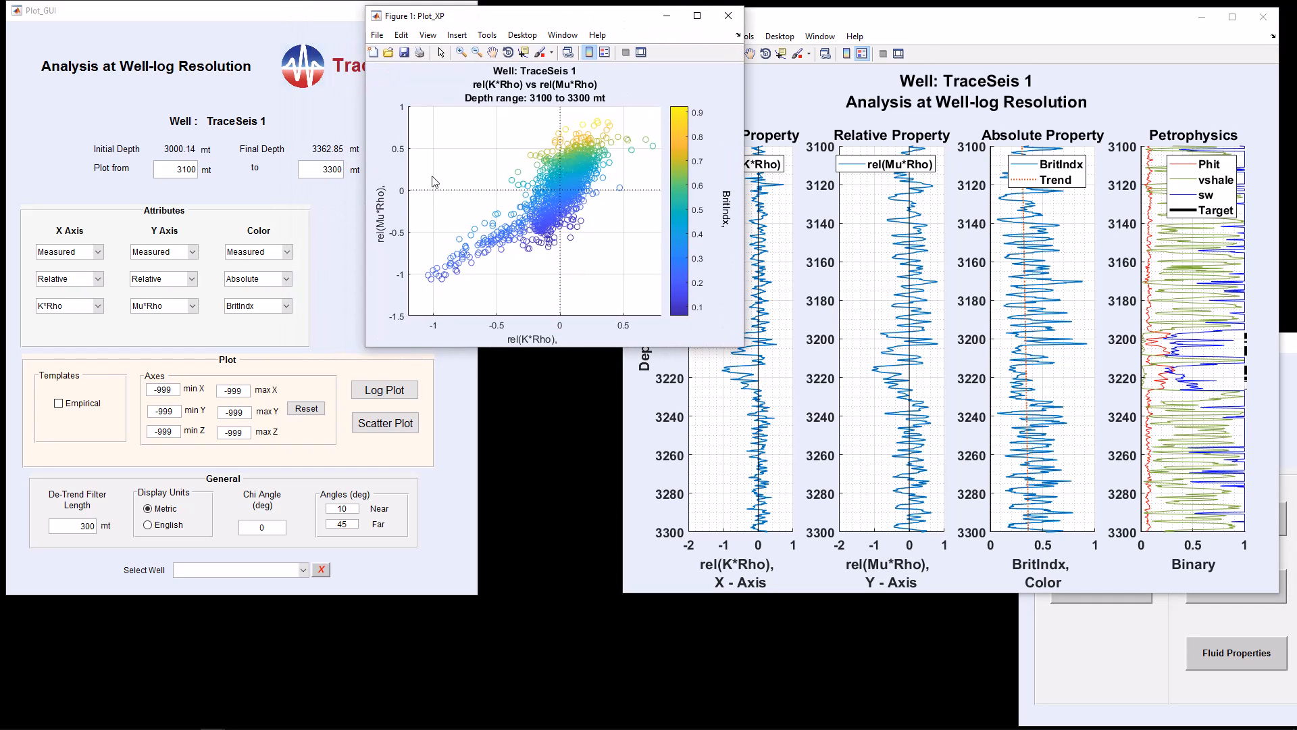
Set the X and Y axis limits to -1.5 and 1.5 and regenerate the K*Rho vs Mu*Rho scatter plot
{"action": "left_click_drag", "start_coordinate": [177, 391], "coordinate": [145, 392]}
{"action": "type", "text": "-1.5"}
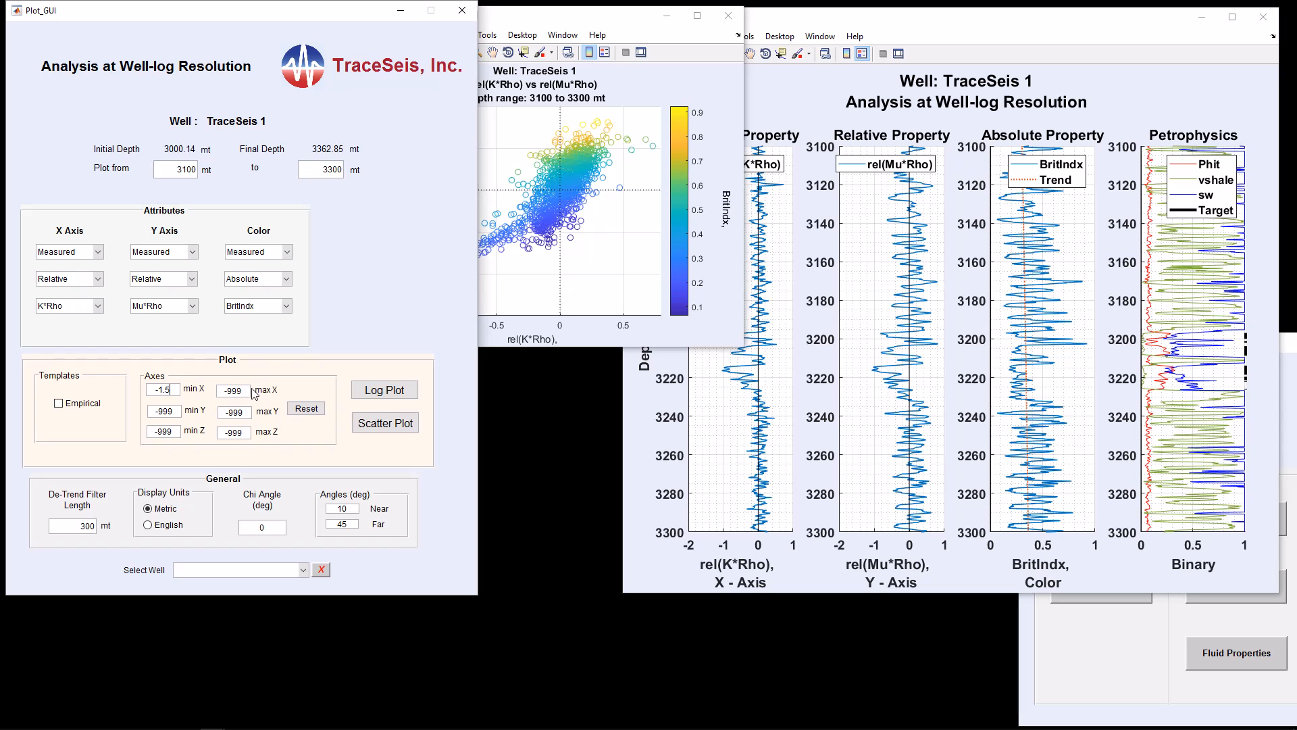
{"action": "left_click_drag", "start_coordinate": [252, 401], "coordinate": [197, 403]}
{"action": "type", "text": "1"}
{"action": "left_click_drag", "start_coordinate": [181, 418], "coordinate": [125, 413]}
{"action": "type", "text": "-"}
{"action": "left_click_drag", "start_coordinate": [231, 420], "coordinate": [221, 414]}
{"action": "type", "text": "1.5"}
{"action": "left_click", "coordinate": [362, 423]}
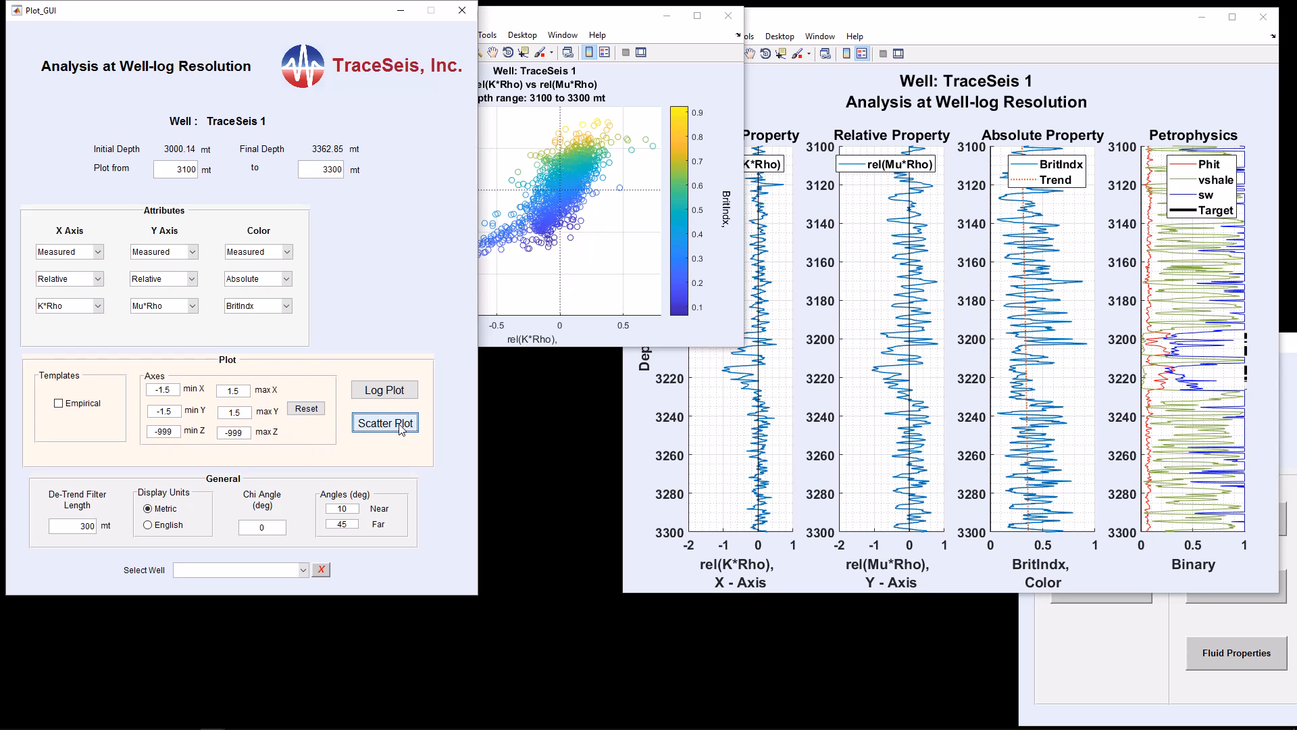
Close the original unscaled crossplot and its log plot, keeping the new scaled crossplot
{"action": "left_click_drag", "start_coordinate": [655, 30], "coordinate": [606, 385]}
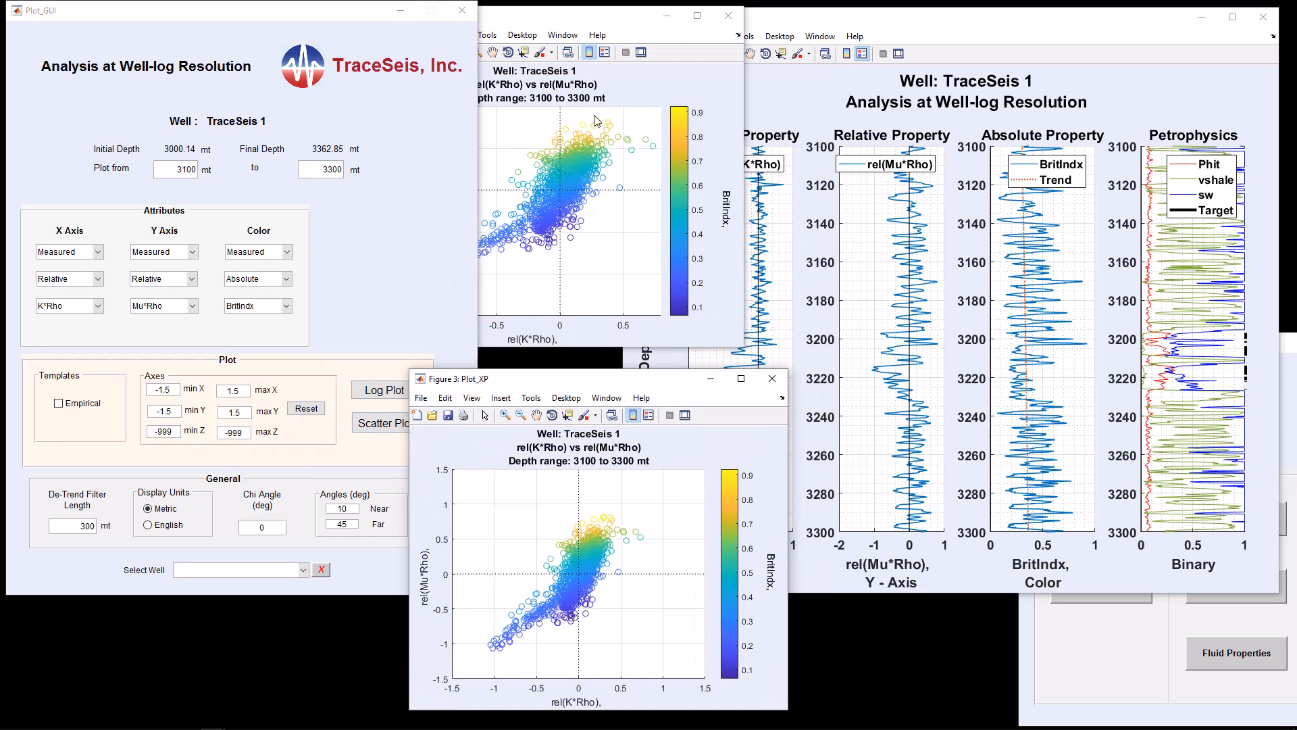
{"action": "left_click", "coordinate": [598, 18]}
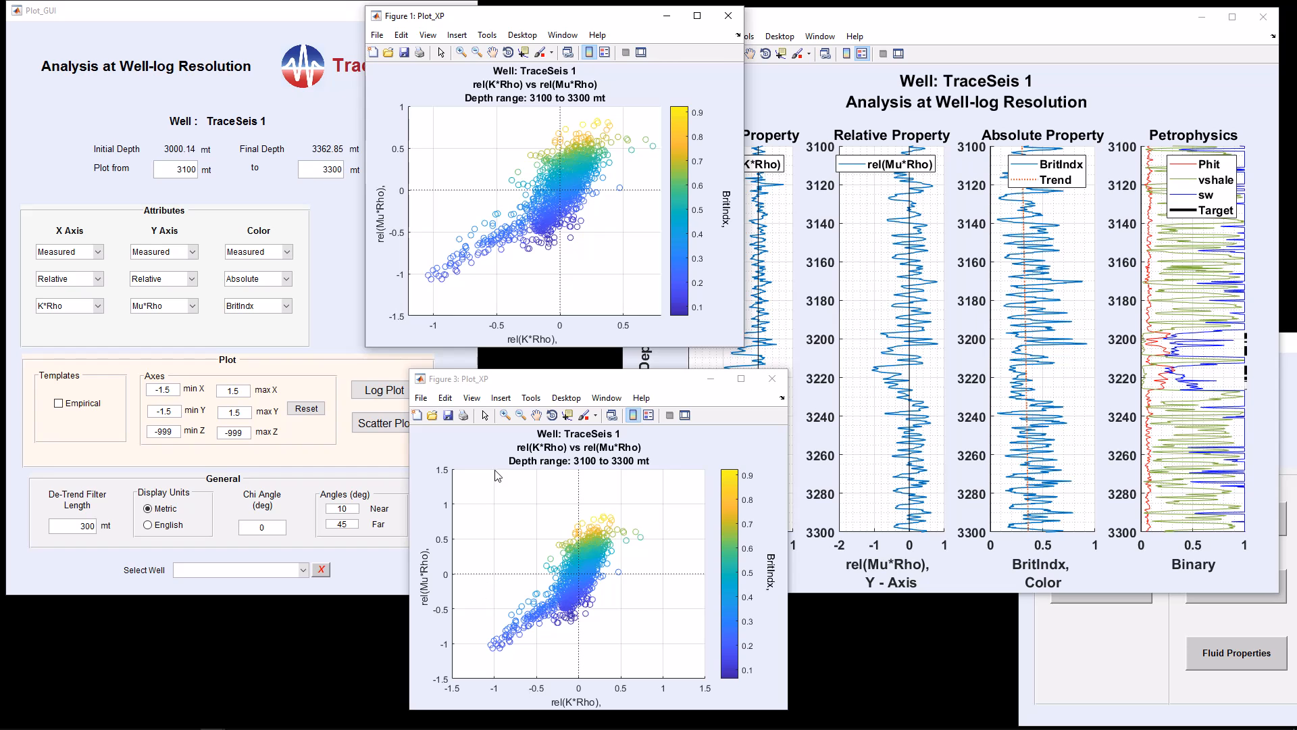
{"action": "left_click", "coordinate": [729, 16]}
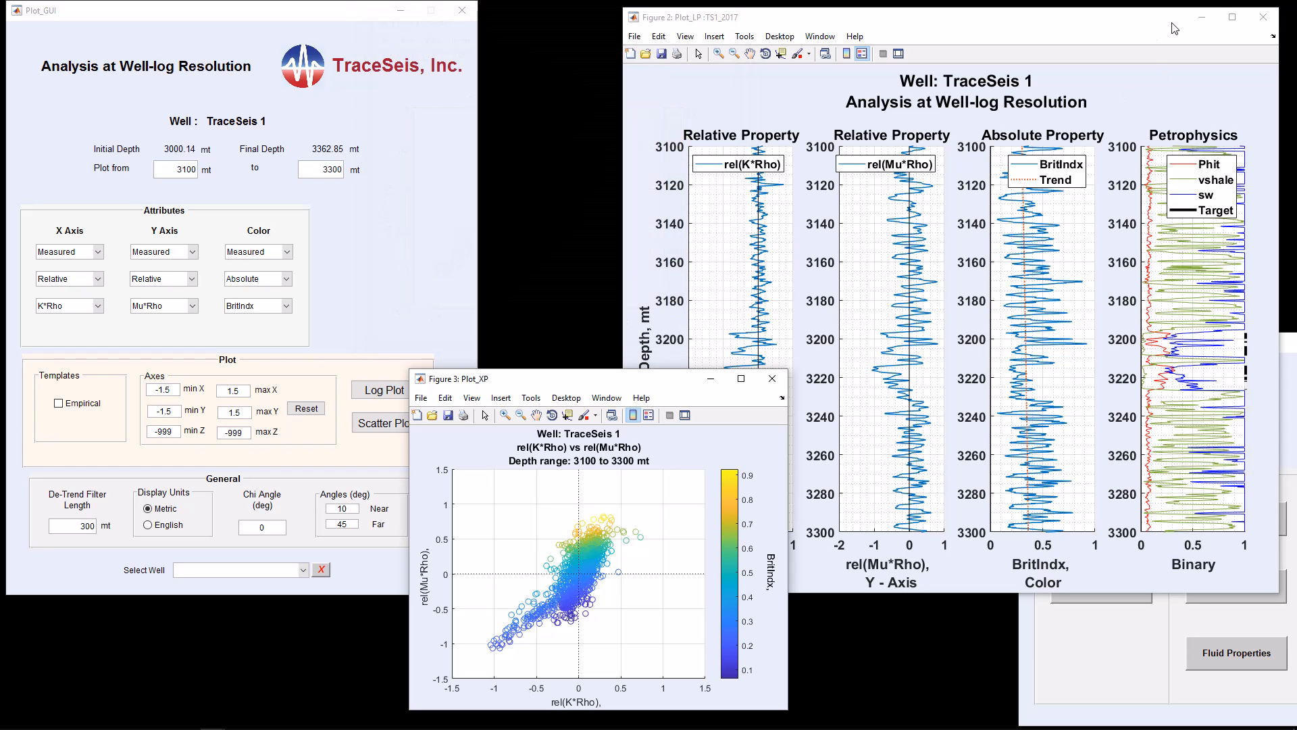
{"action": "left_click", "coordinate": [1263, 17]}
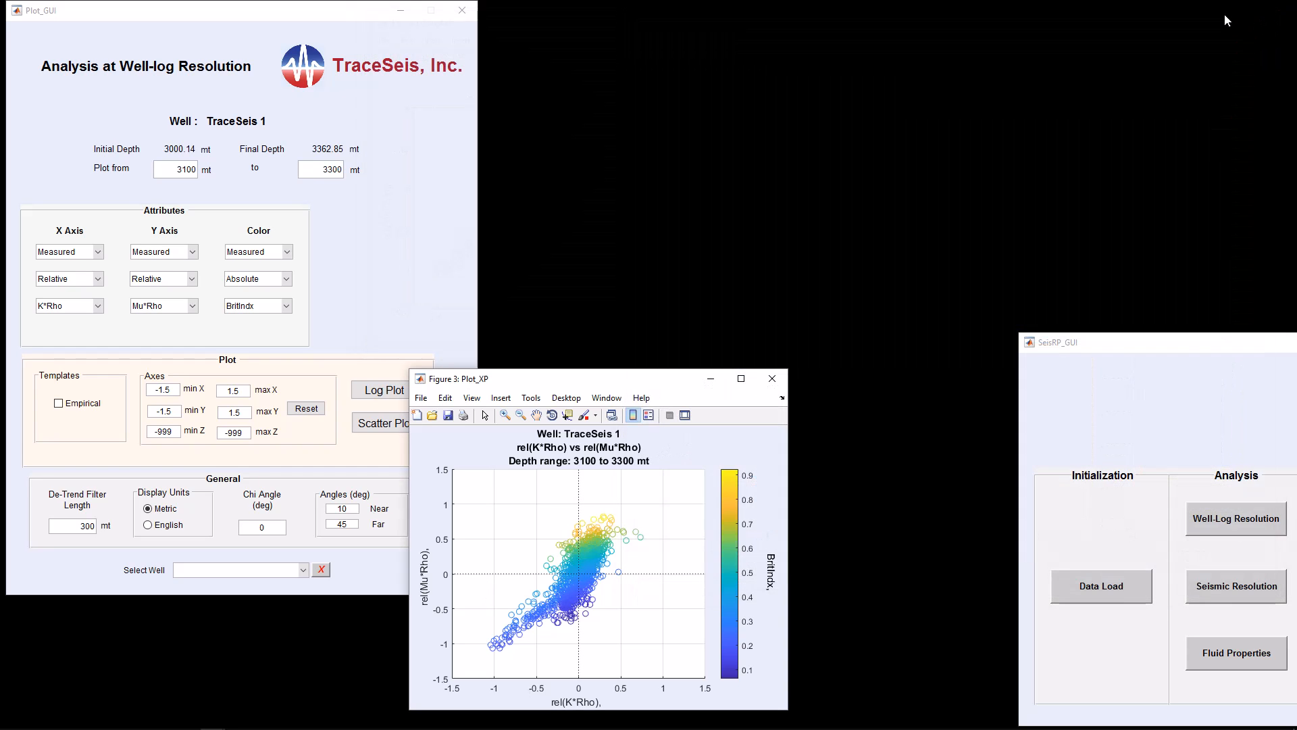
{"action": "left_click", "coordinate": [400, 385]}
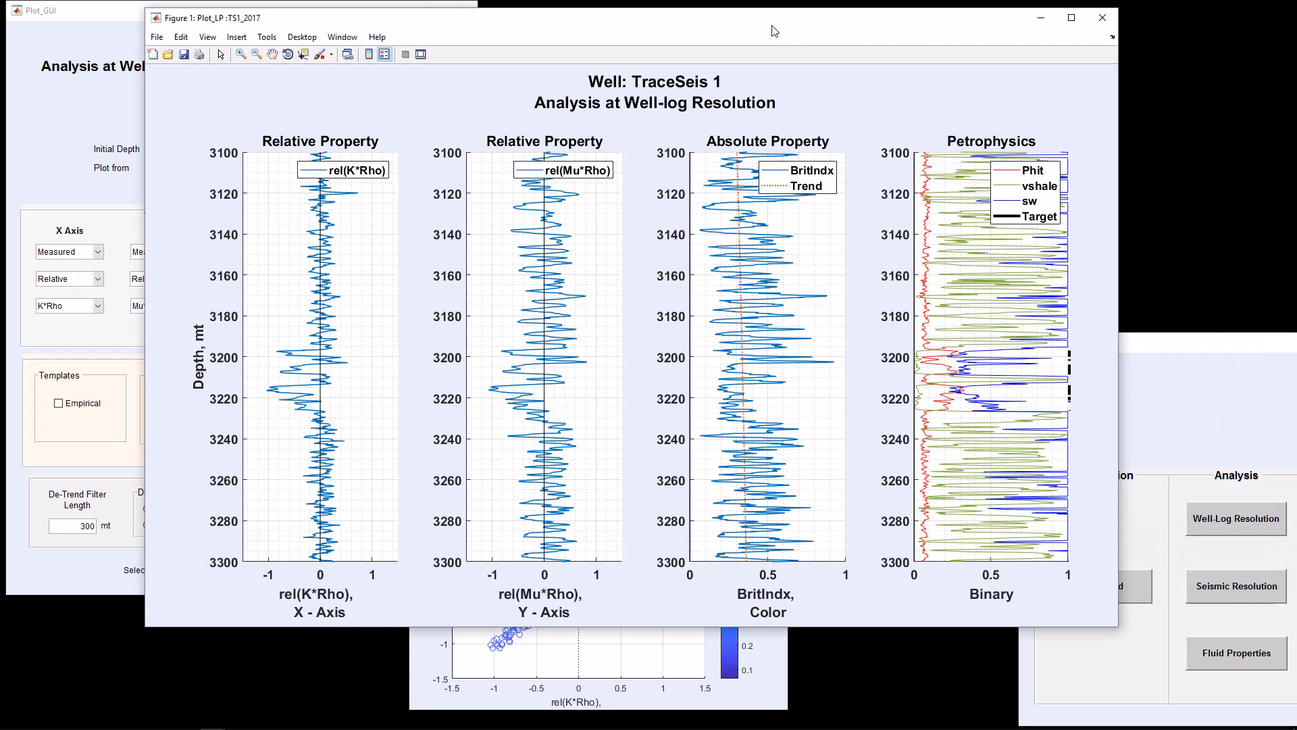
{"action": "left_click_drag", "start_coordinate": [775, 27], "coordinate": [943, 28]}
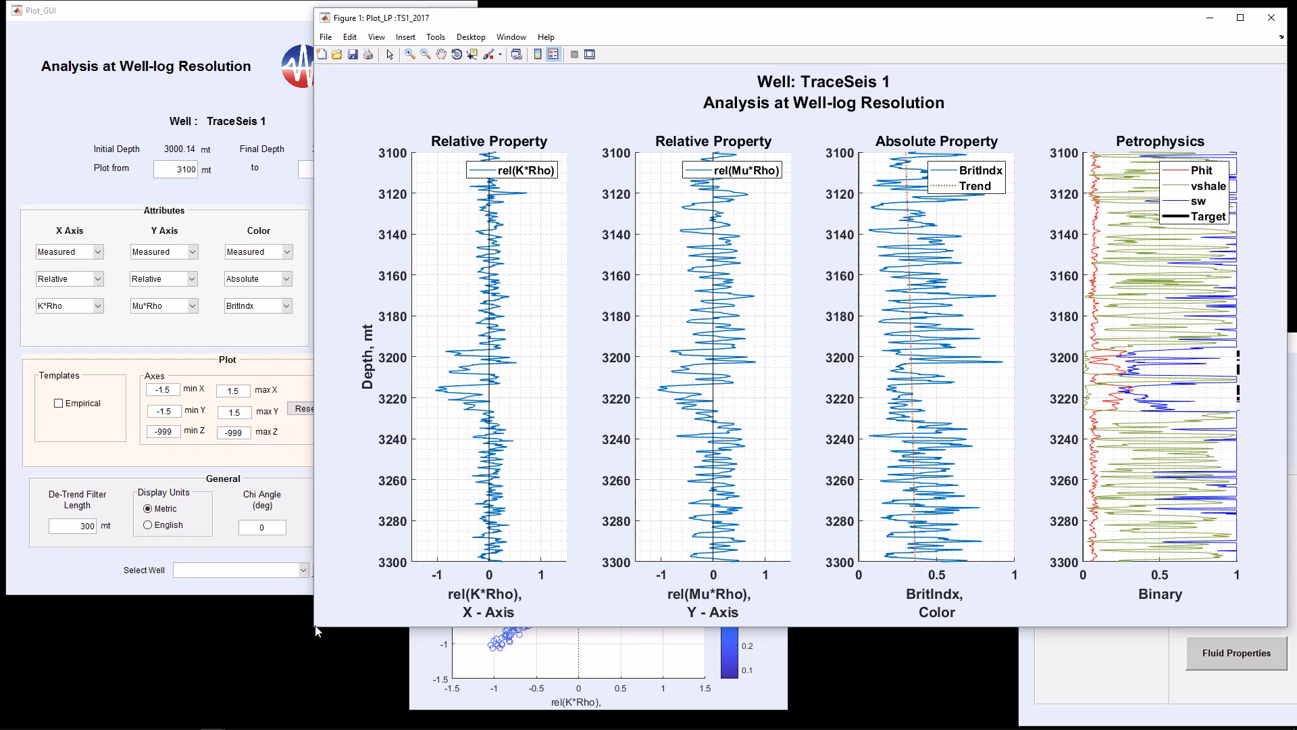
{"action": "left_click_drag", "start_coordinate": [318, 635], "coordinate": [545, 567]}
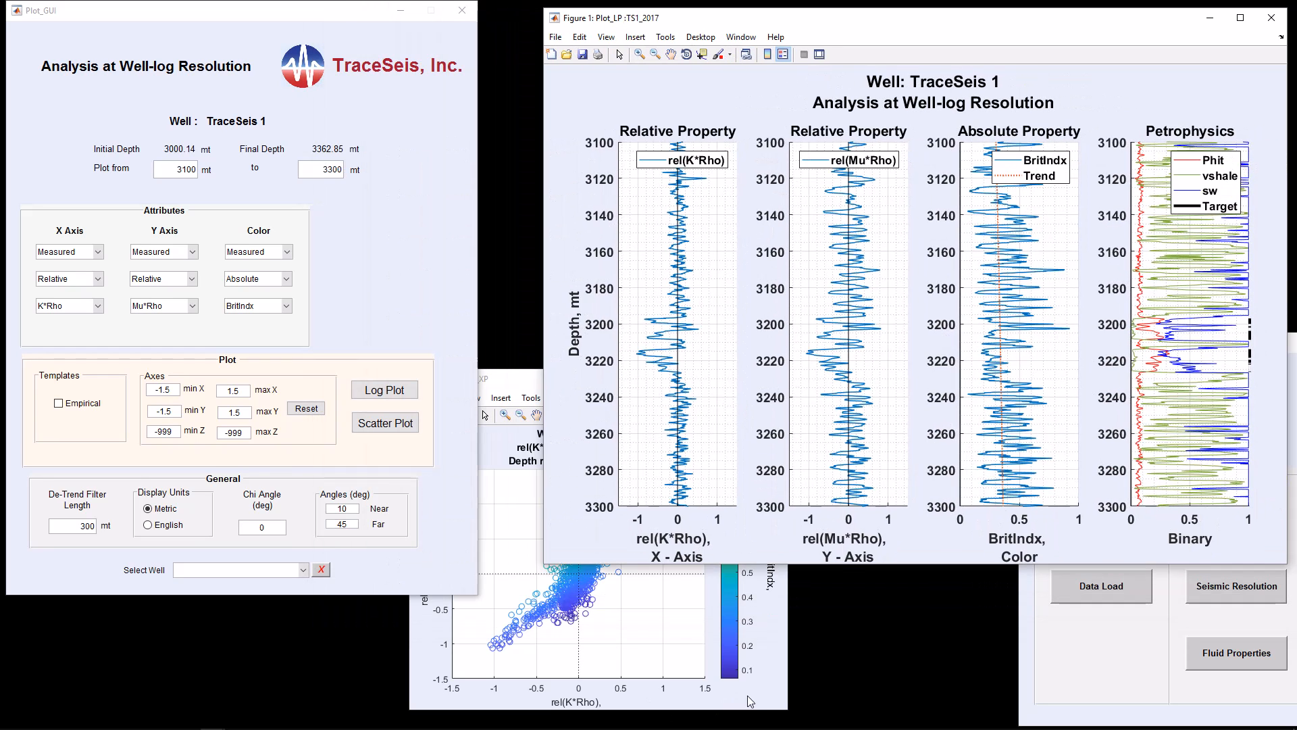
{"action": "left_click", "coordinate": [551, 576]}
{"action": "left_click_drag", "start_coordinate": [656, 379], "coordinate": [400, 84]}
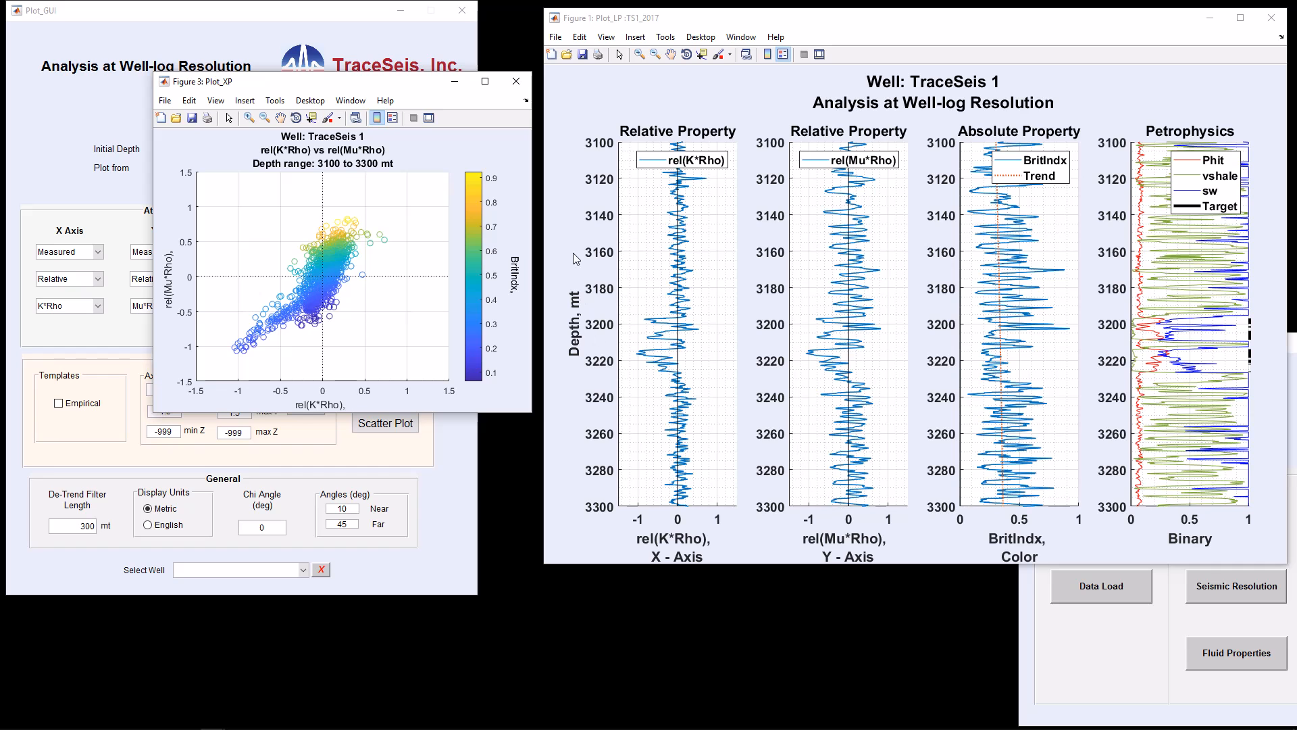
{"action": "left_click", "coordinate": [1278, 18]}
{"action": "left_click_drag", "start_coordinate": [378, 86], "coordinate": [735, 31]}
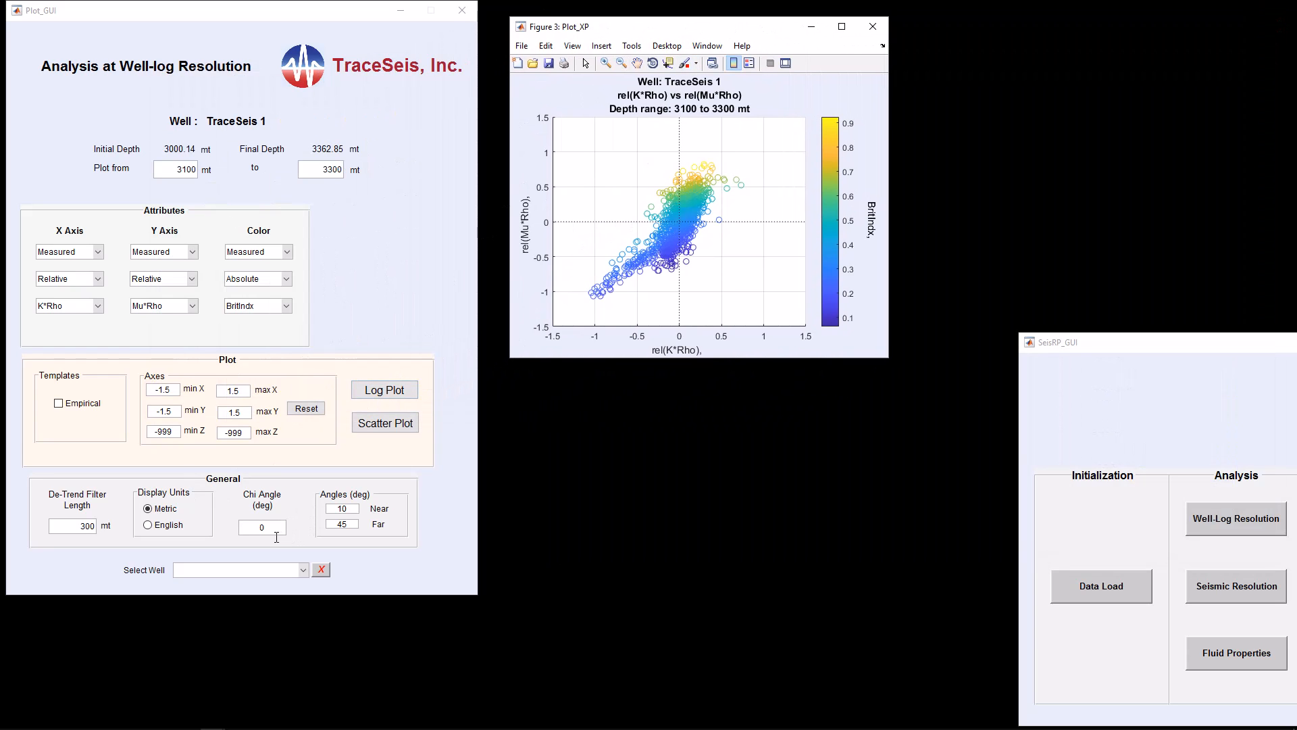
{"action": "left_click_drag", "start_coordinate": [665, 33], "coordinate": [644, 23]}
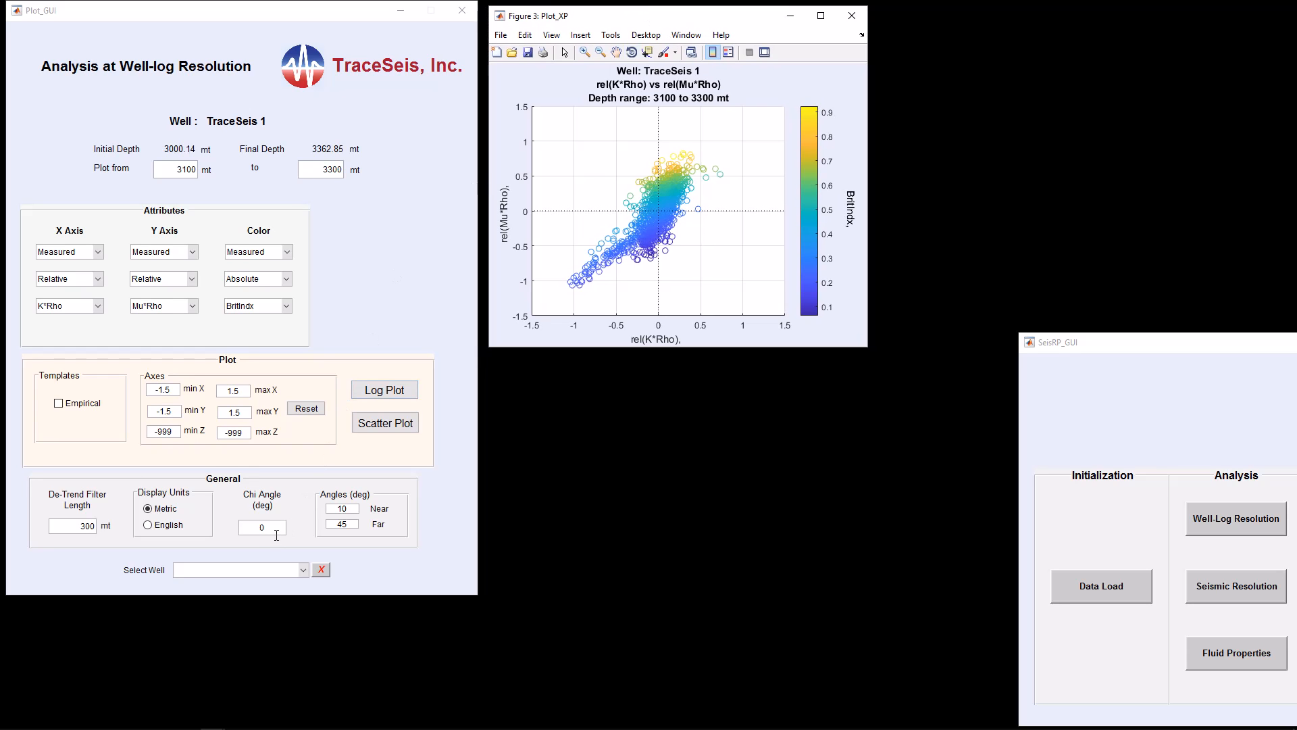
Set the chi angle to -45 degrees and generate the rotated K*Rho vs Mu*Rho scatter plot
{"action": "left_click", "coordinate": [277, 534]}
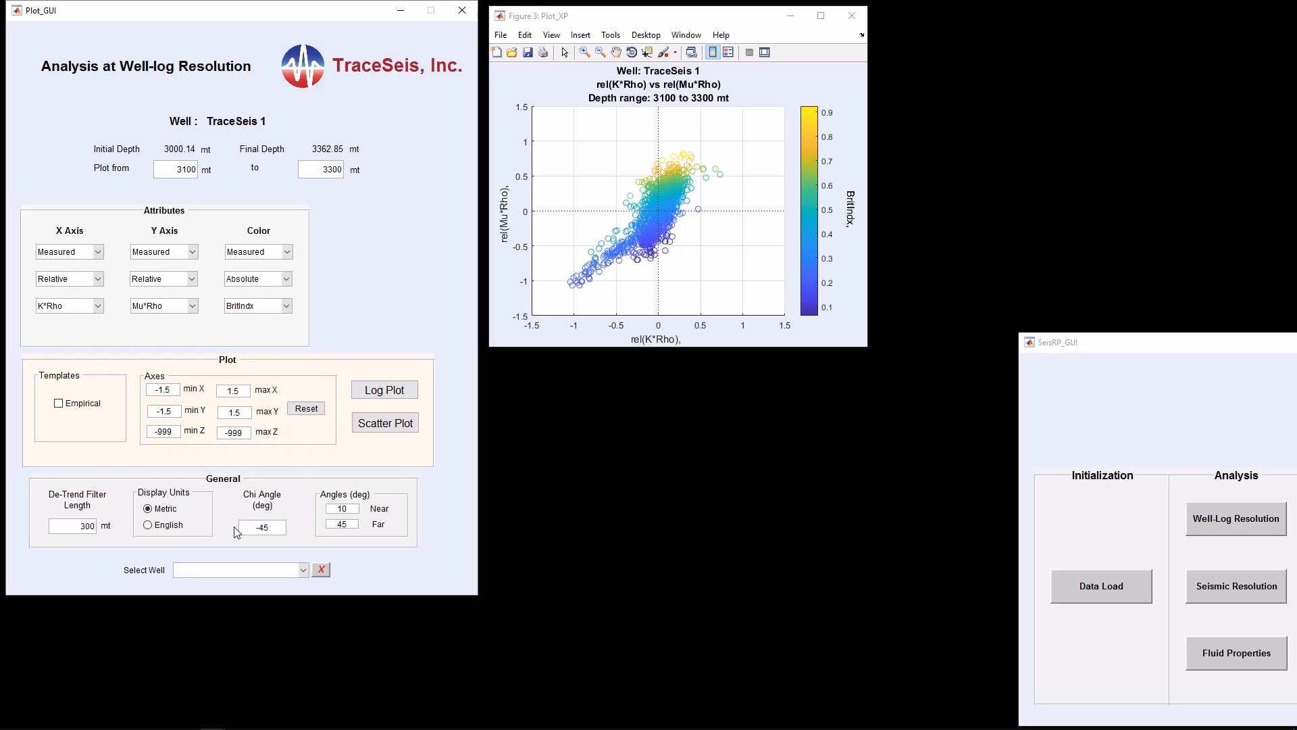
{"action": "left_click", "coordinate": [390, 430]}
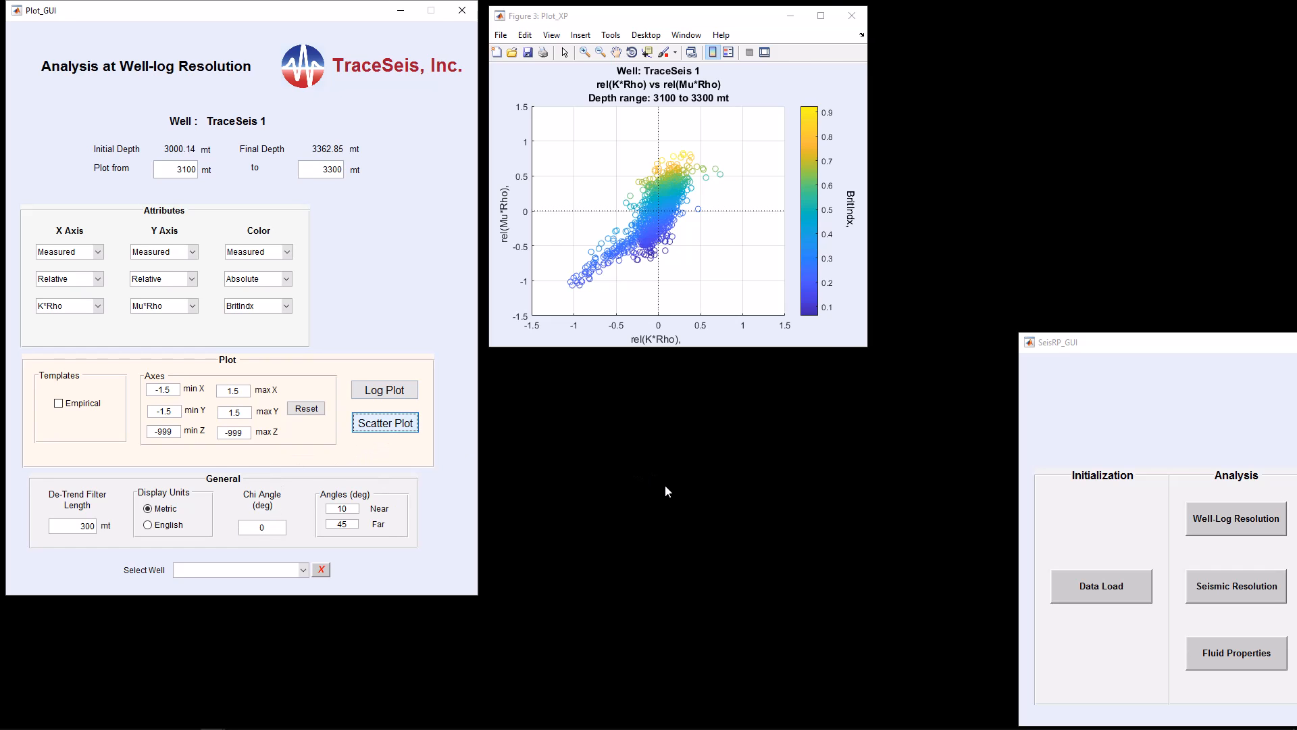
{"action": "left_click", "coordinate": [822, 22]}
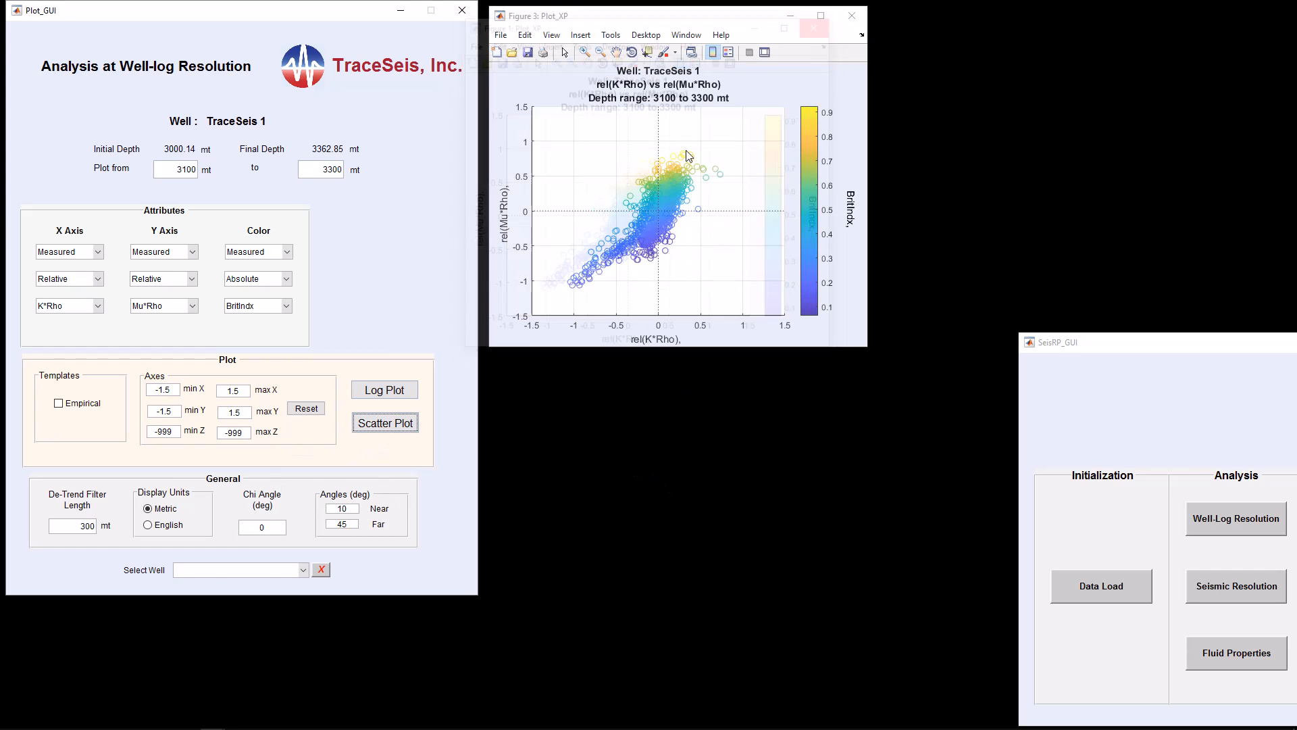
{"action": "double_click", "coordinate": [282, 534]}
{"action": "key", "text": "BackSpace"}
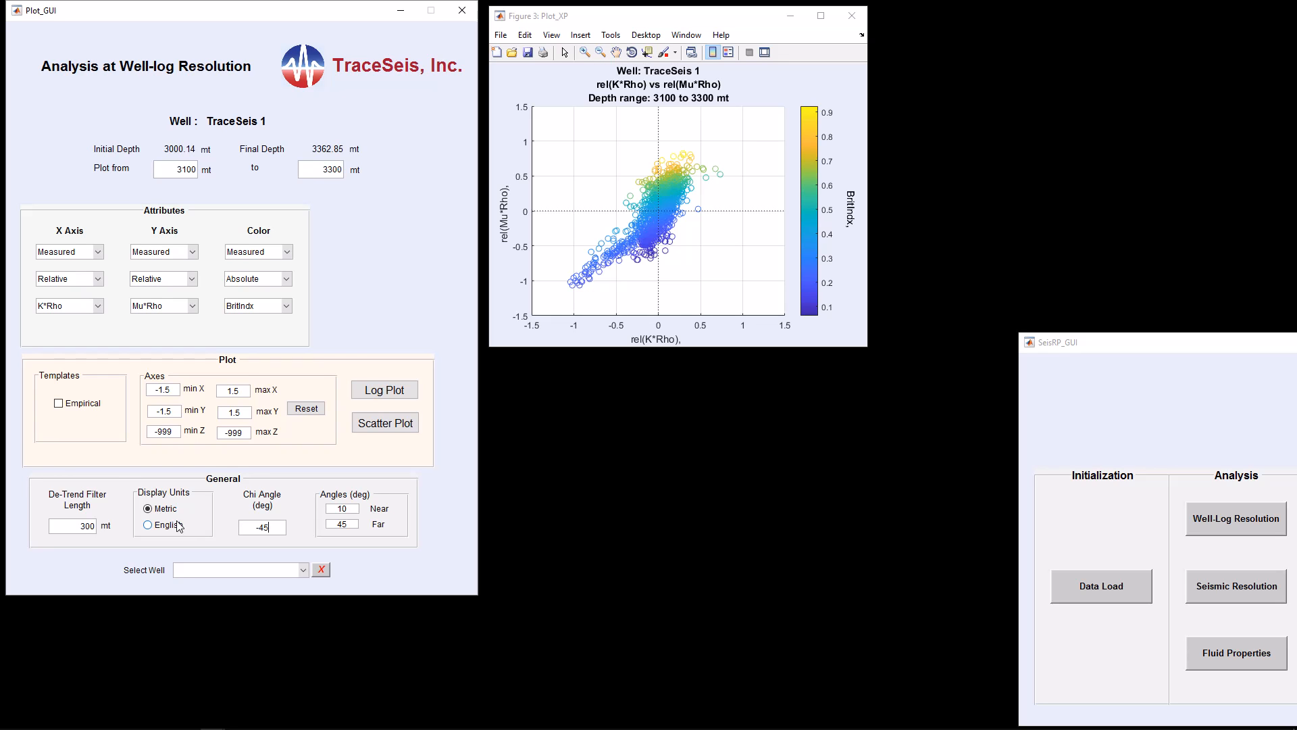
{"action": "left_click", "coordinate": [380, 424]}
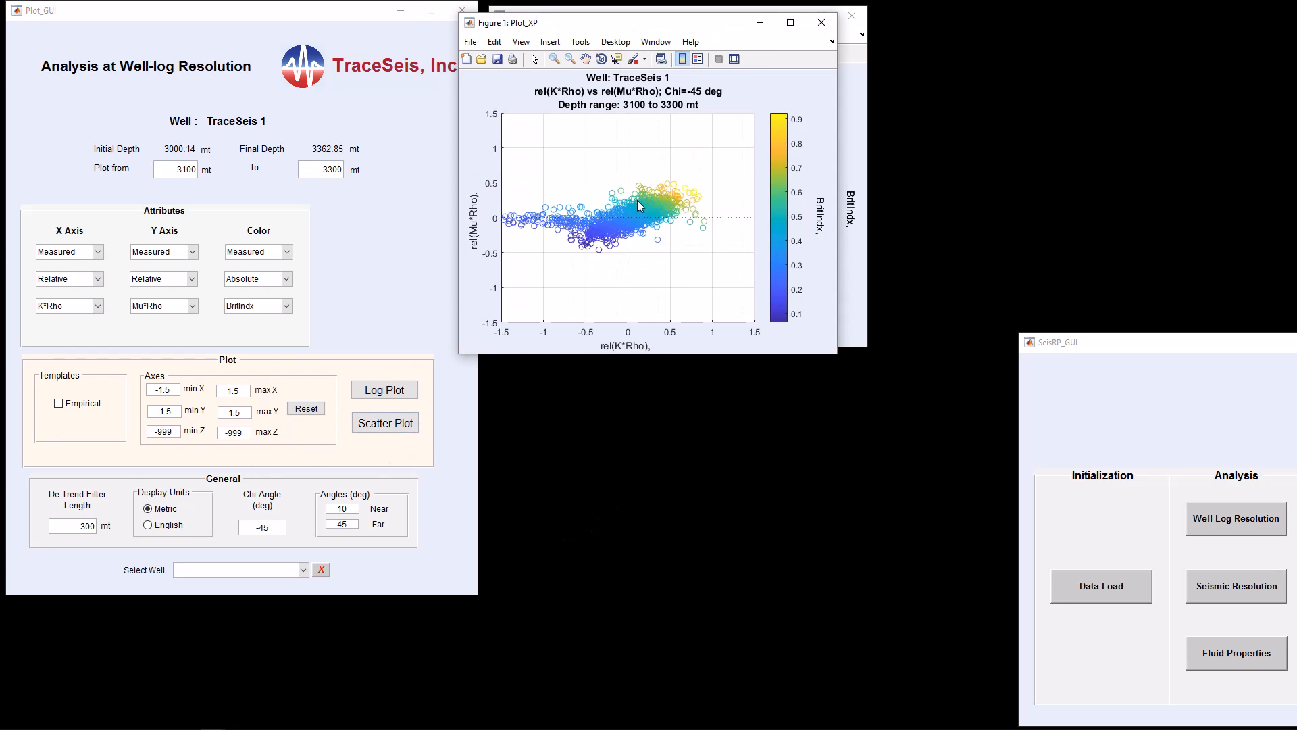
Generate the log plot for the -45 degree chi angle and place it beside the crossplots
{"action": "left_click_drag", "start_coordinate": [679, 29], "coordinate": [712, 377]}
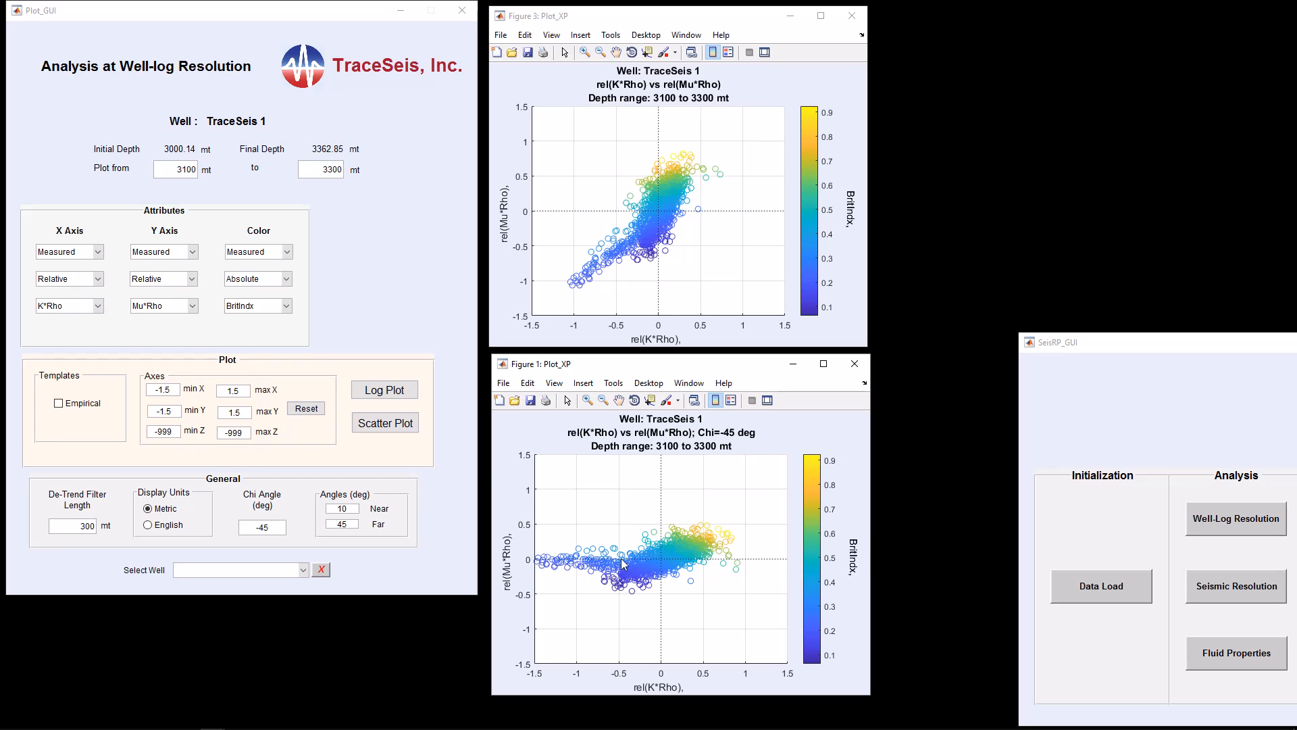
{"action": "left_click", "coordinate": [407, 396]}
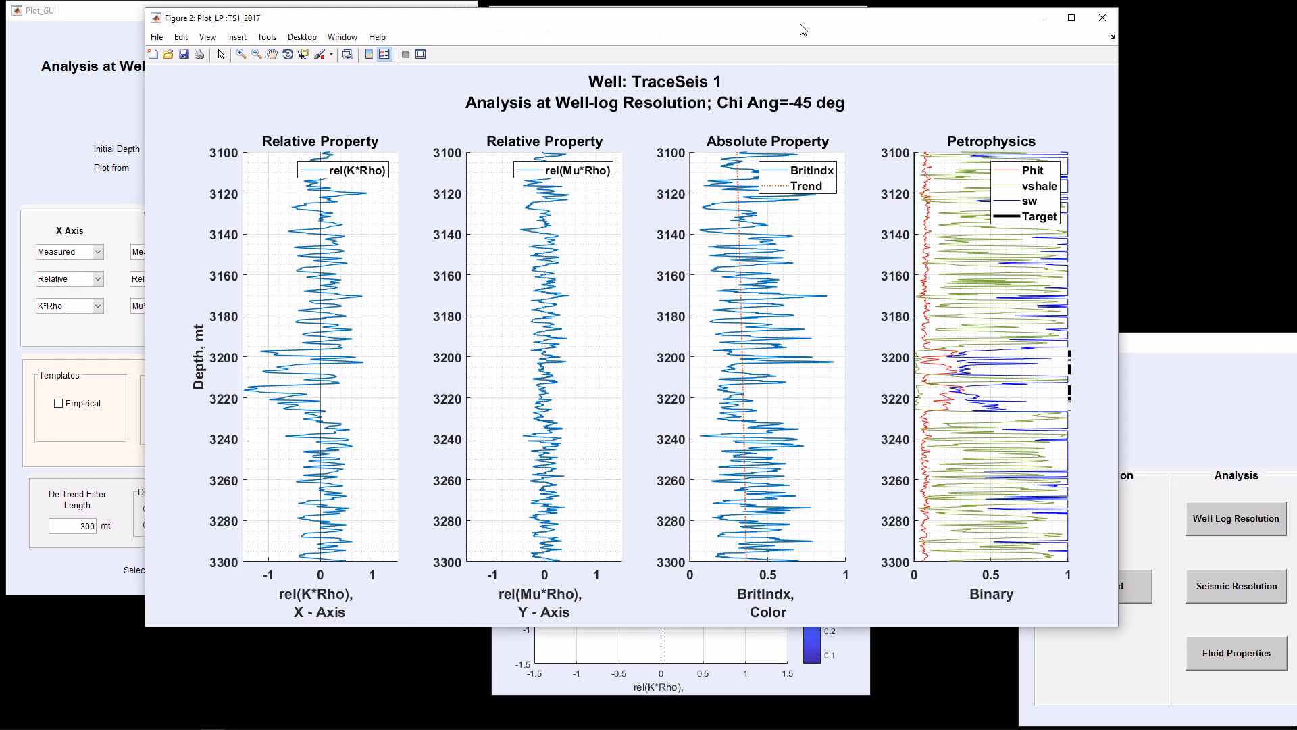
{"action": "left_click_drag", "start_coordinate": [803, 30], "coordinate": [965, 29]}
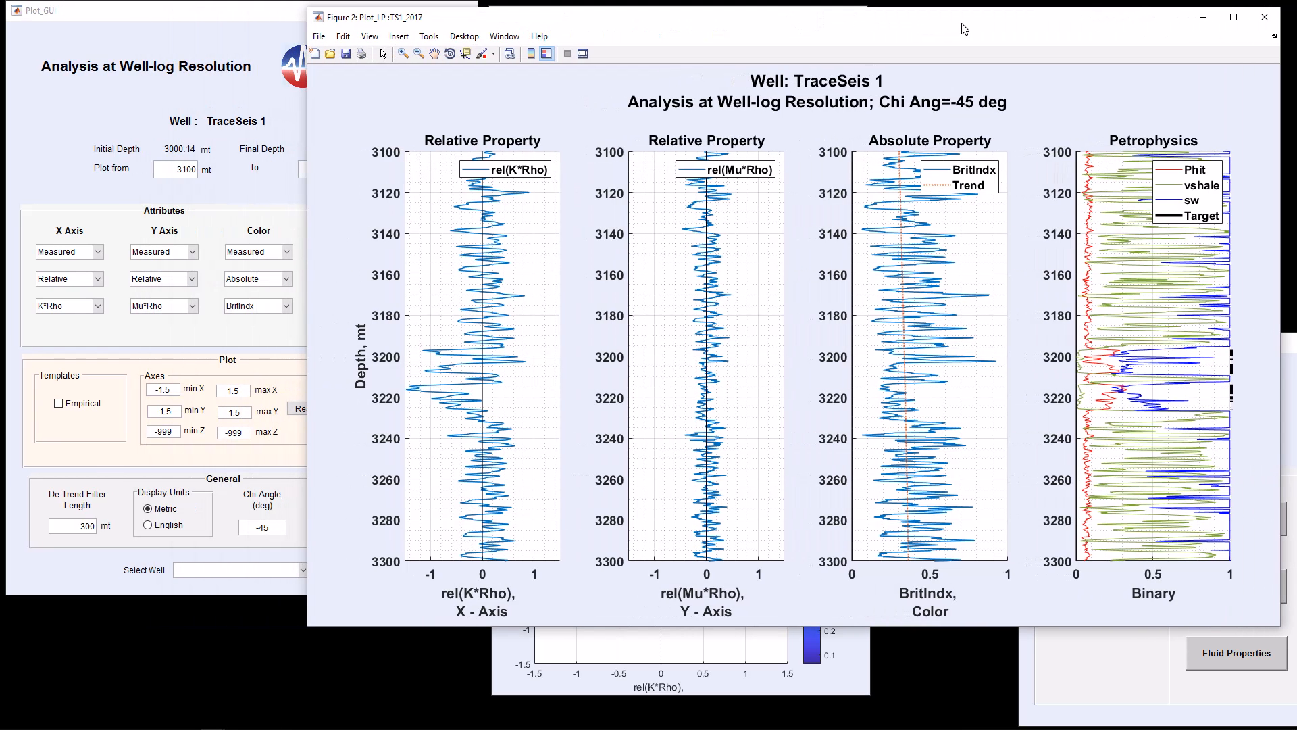
{"action": "left_click_drag", "start_coordinate": [313, 634], "coordinate": [655, 614]}
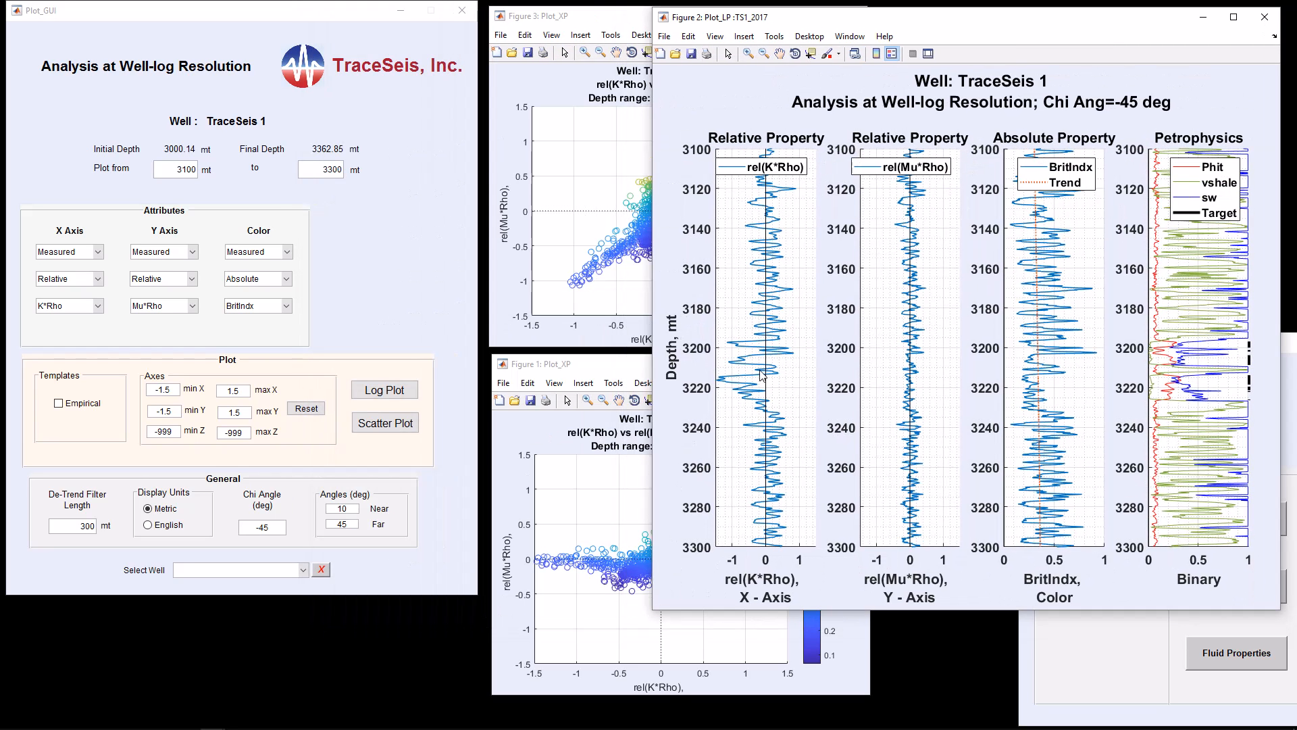
{"action": "left_click_drag", "start_coordinate": [617, 371], "coordinate": [951, 508]}
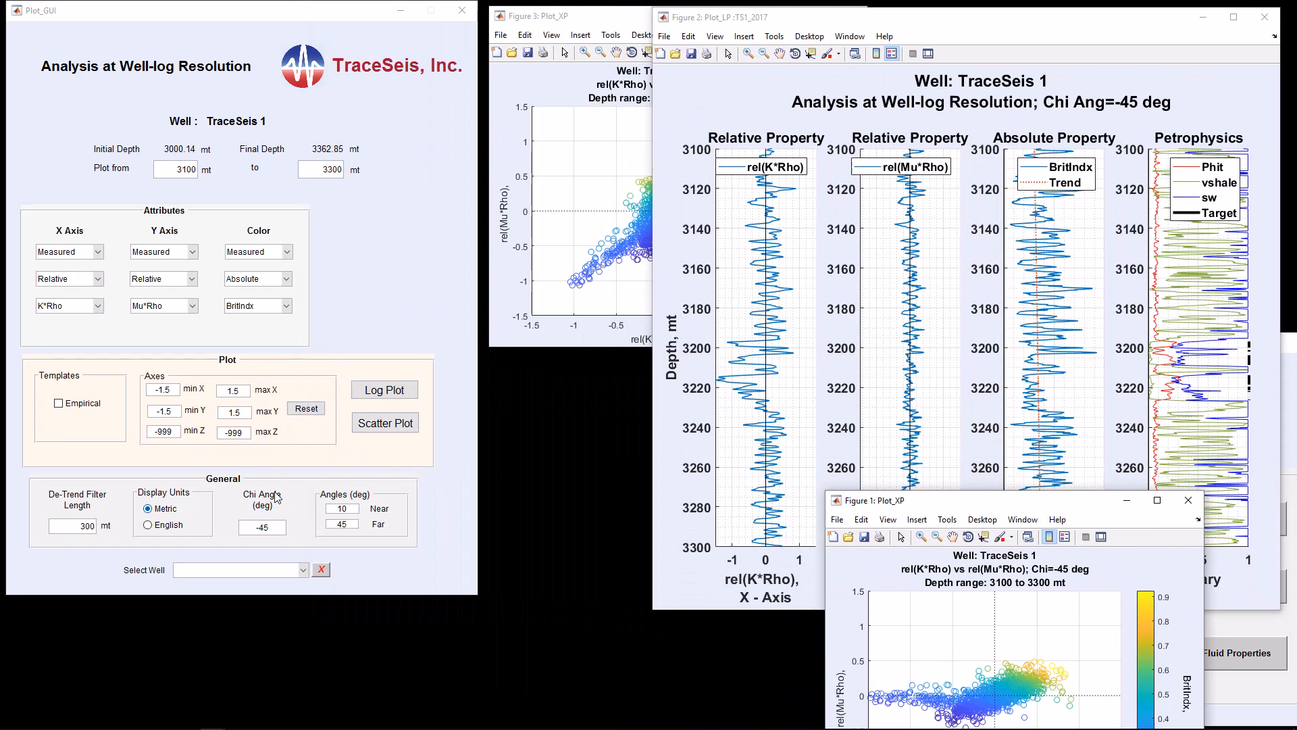
Reset the chi angle to 0 and generate a log plot for comparison with the rotated one
{"action": "left_click_drag", "start_coordinate": [270, 527], "coordinate": [241, 530]}
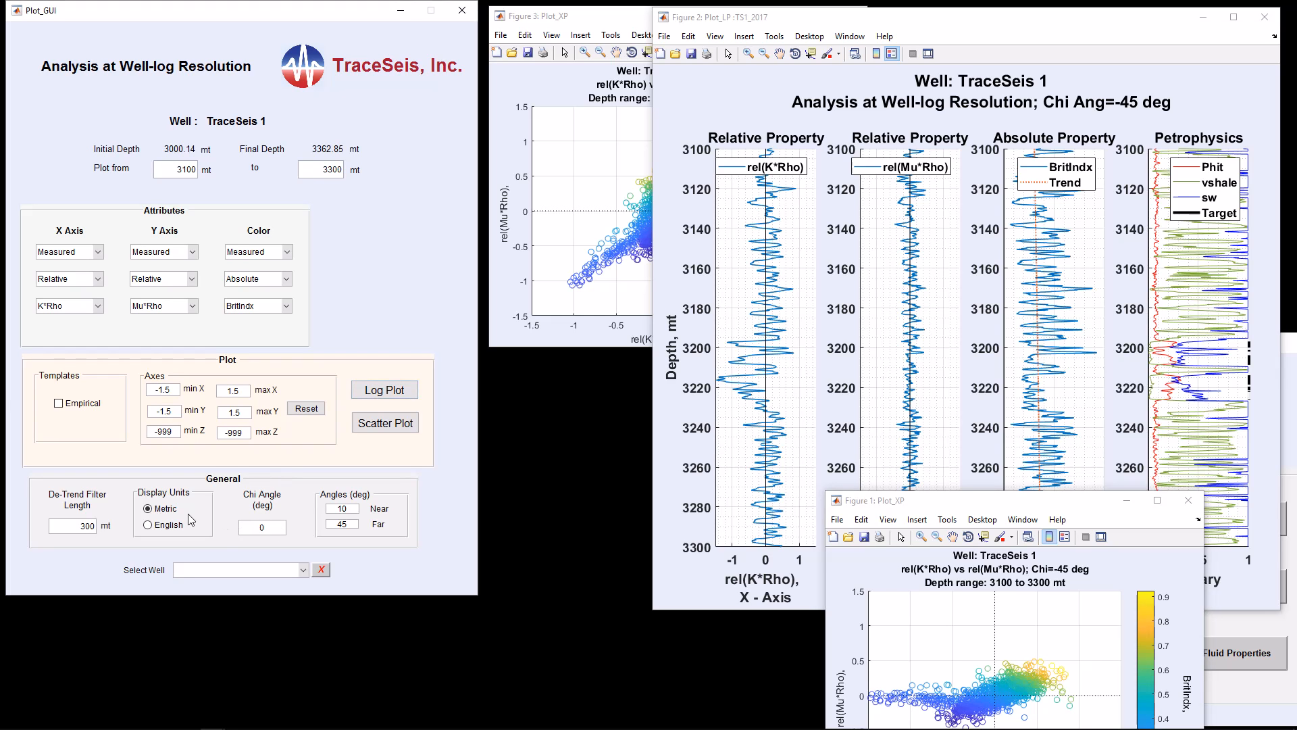
{"action": "left_click", "coordinate": [389, 392]}
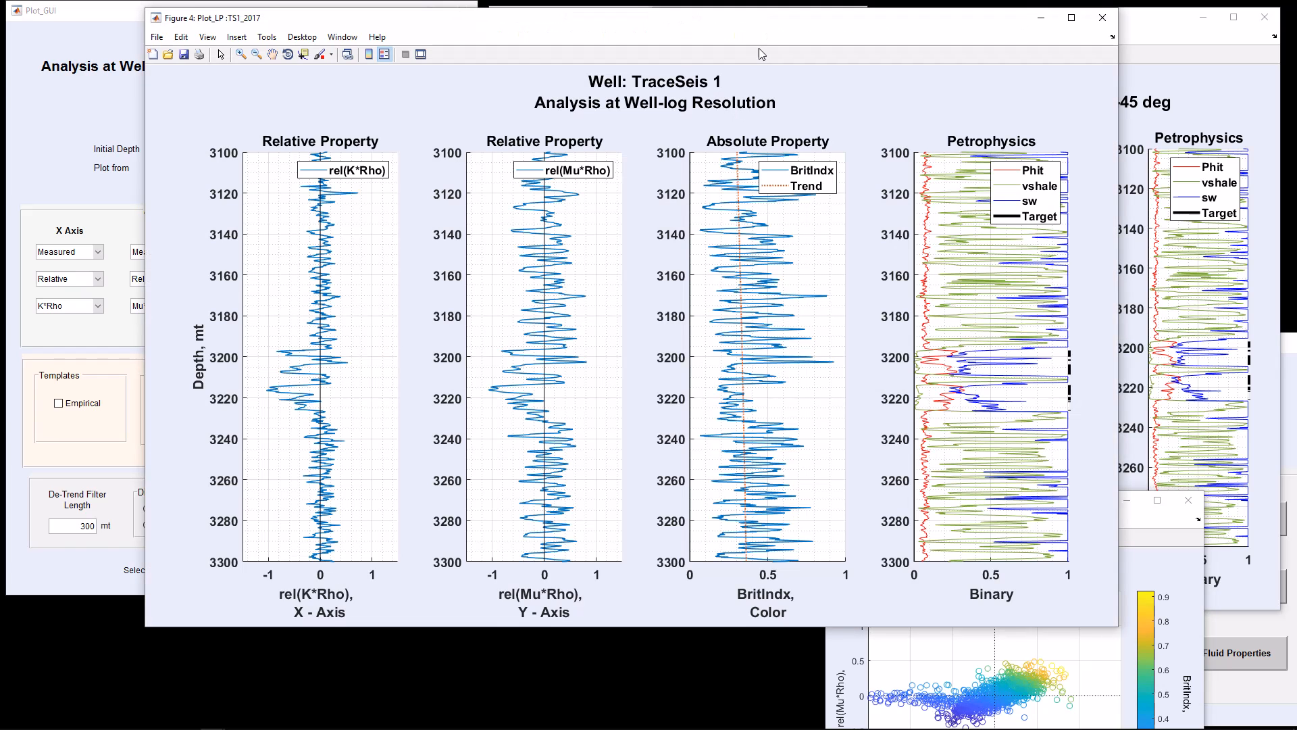
{"action": "left_click_drag", "start_coordinate": [763, 24], "coordinate": [622, 33]}
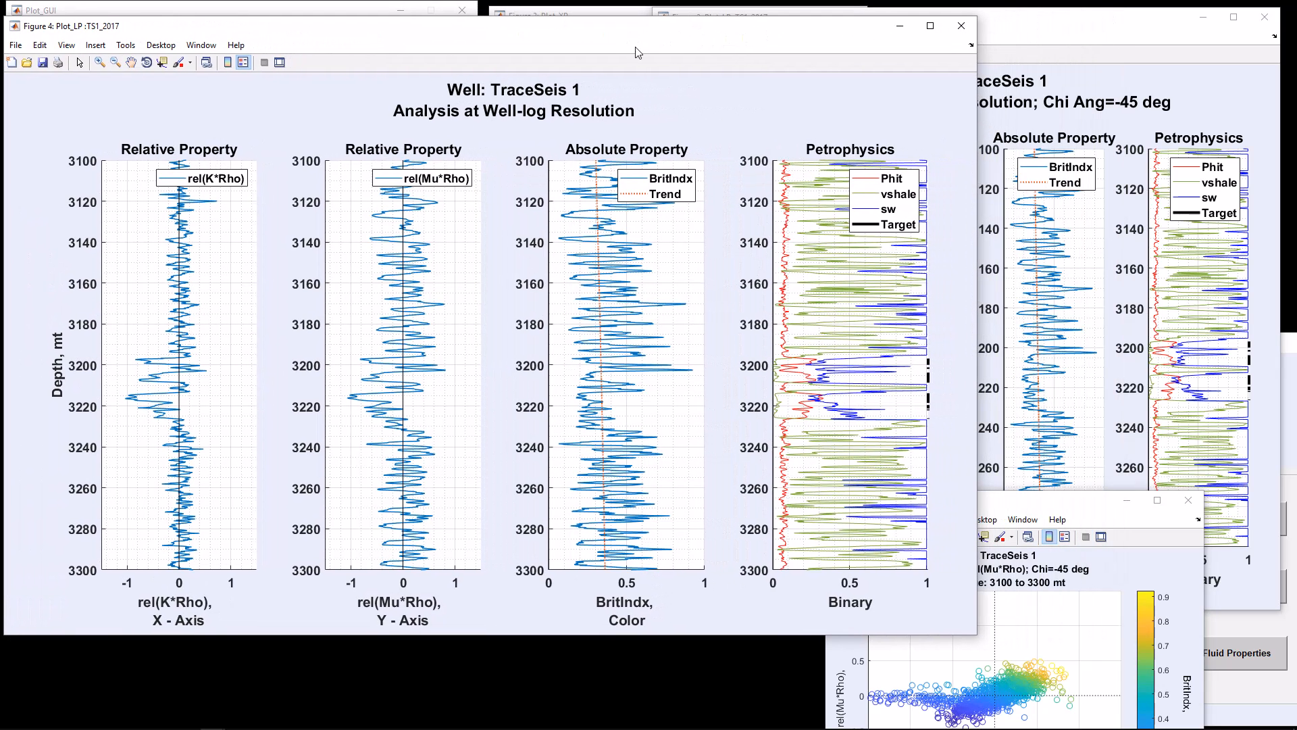
{"action": "left_click_drag", "start_coordinate": [977, 634], "coordinate": [669, 626]}
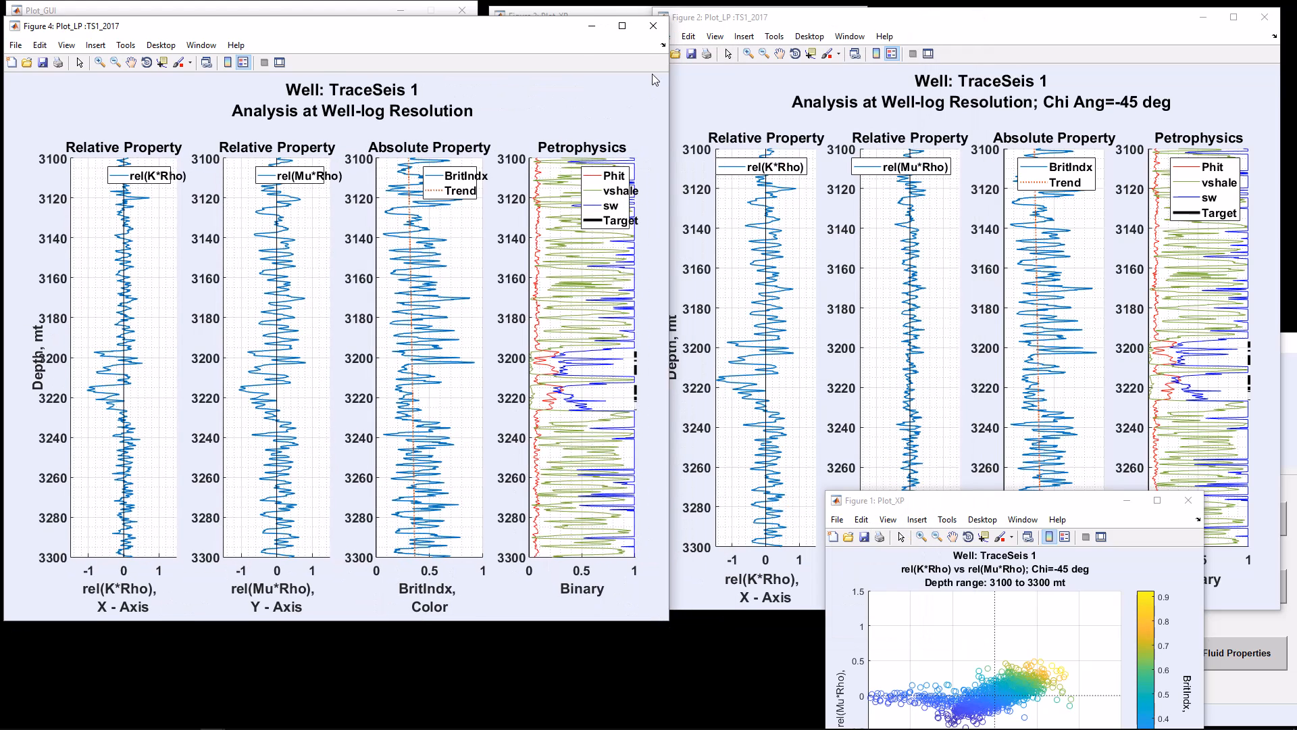
{"action": "left_click", "coordinate": [609, 11]}
{"action": "left_click_drag", "start_coordinate": [638, 24], "coordinate": [444, 440]}
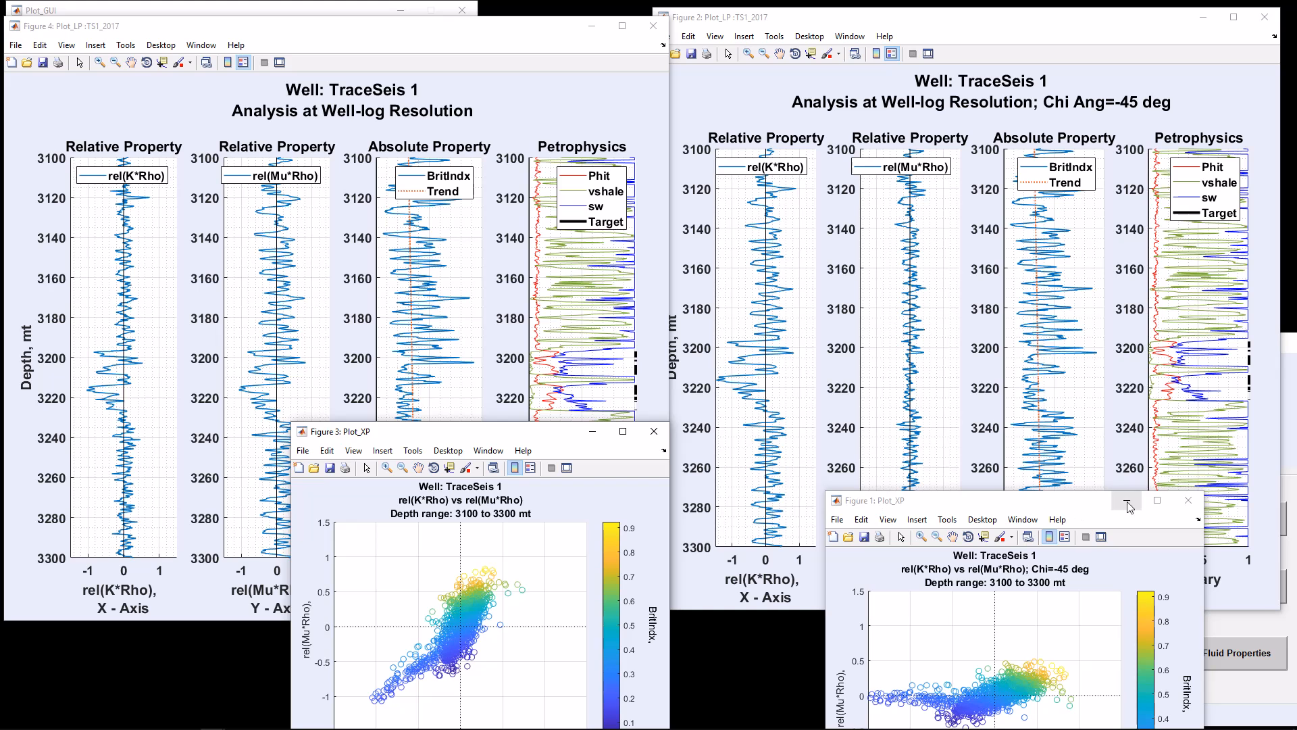
Close all open crossplot and log plot figures
{"action": "left_click", "coordinate": [1188, 501]}
{"action": "left_click", "coordinate": [654, 431]}
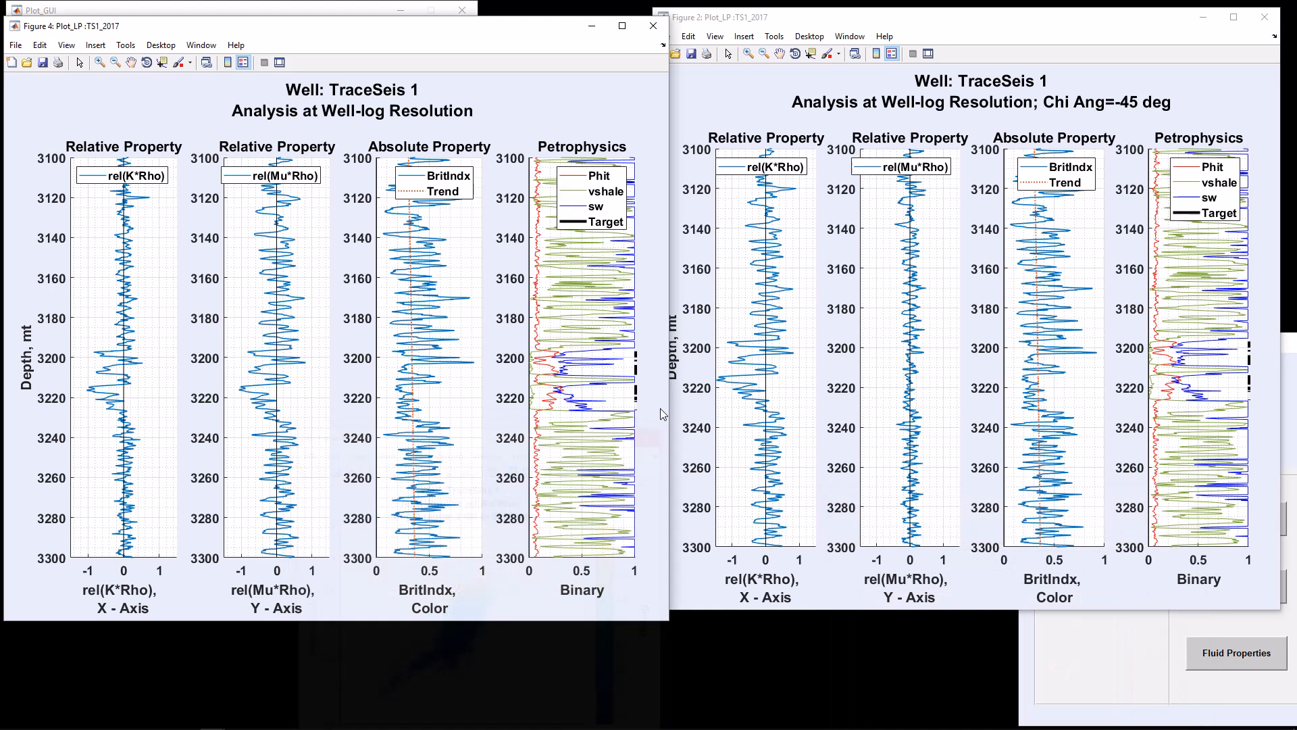
{"action": "left_click", "coordinate": [654, 26]}
{"action": "left_click", "coordinate": [1265, 17]}
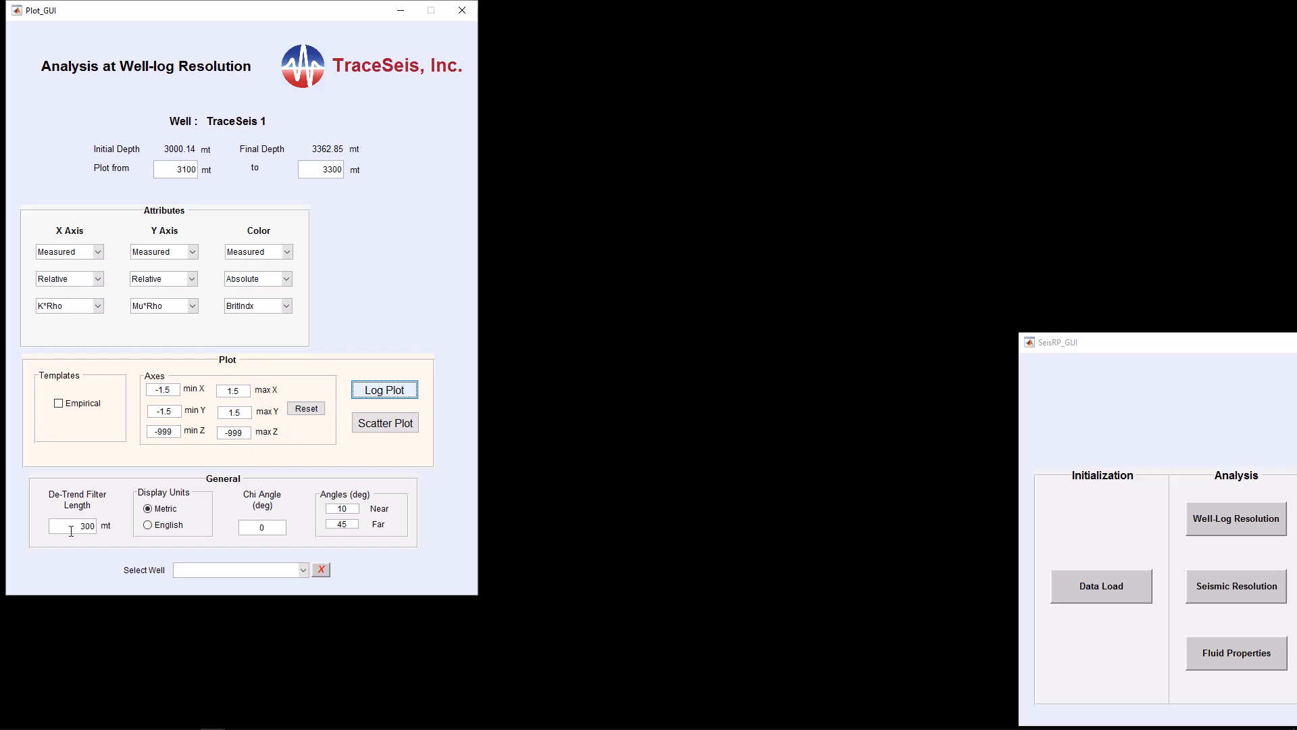
Set the X axis attribute to Absolute with Vp
{"action": "left_click", "coordinate": [98, 278]}
{"action": "left_click", "coordinate": [84, 298]}
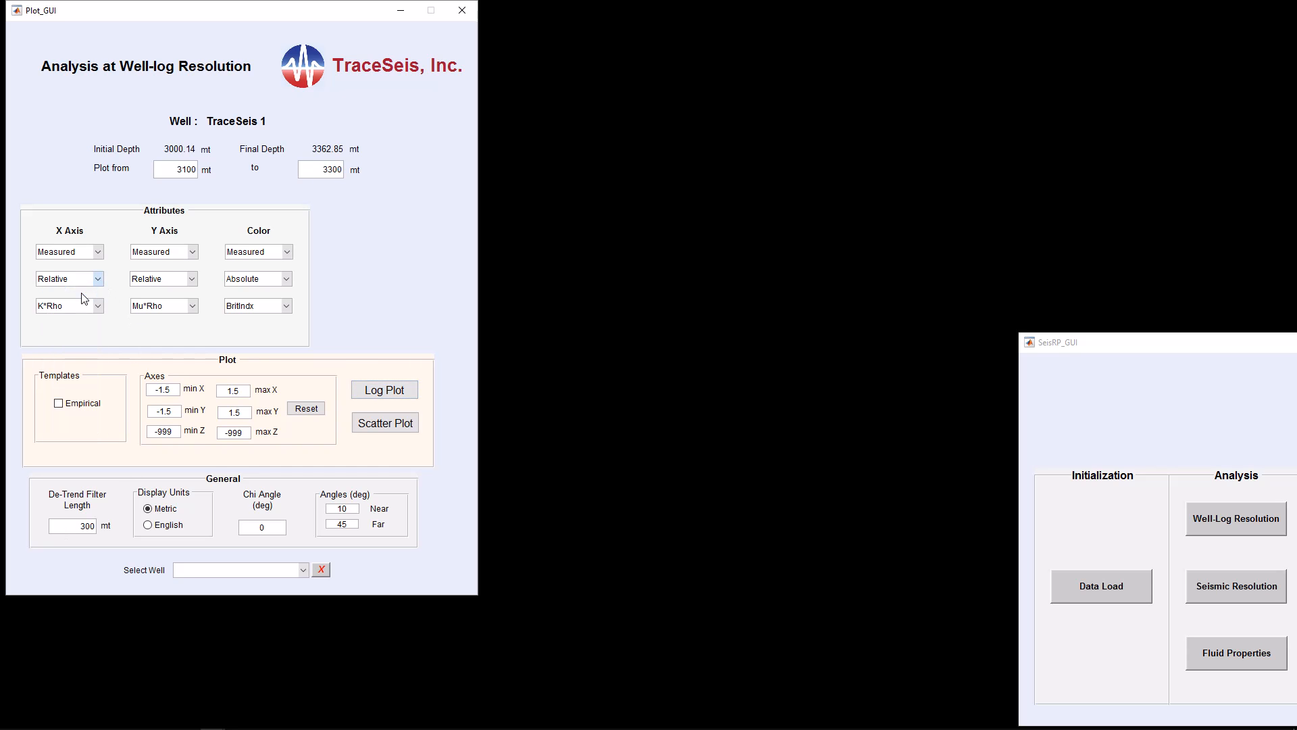
{"action": "left_click", "coordinate": [98, 305]}
{"action": "left_click", "coordinate": [67, 342]}
Set the Y axis attribute to Relative with Vp
{"action": "left_click", "coordinate": [192, 278]}
{"action": "left_click", "coordinate": [167, 301]}
{"action": "left_click", "coordinate": [193, 307]}
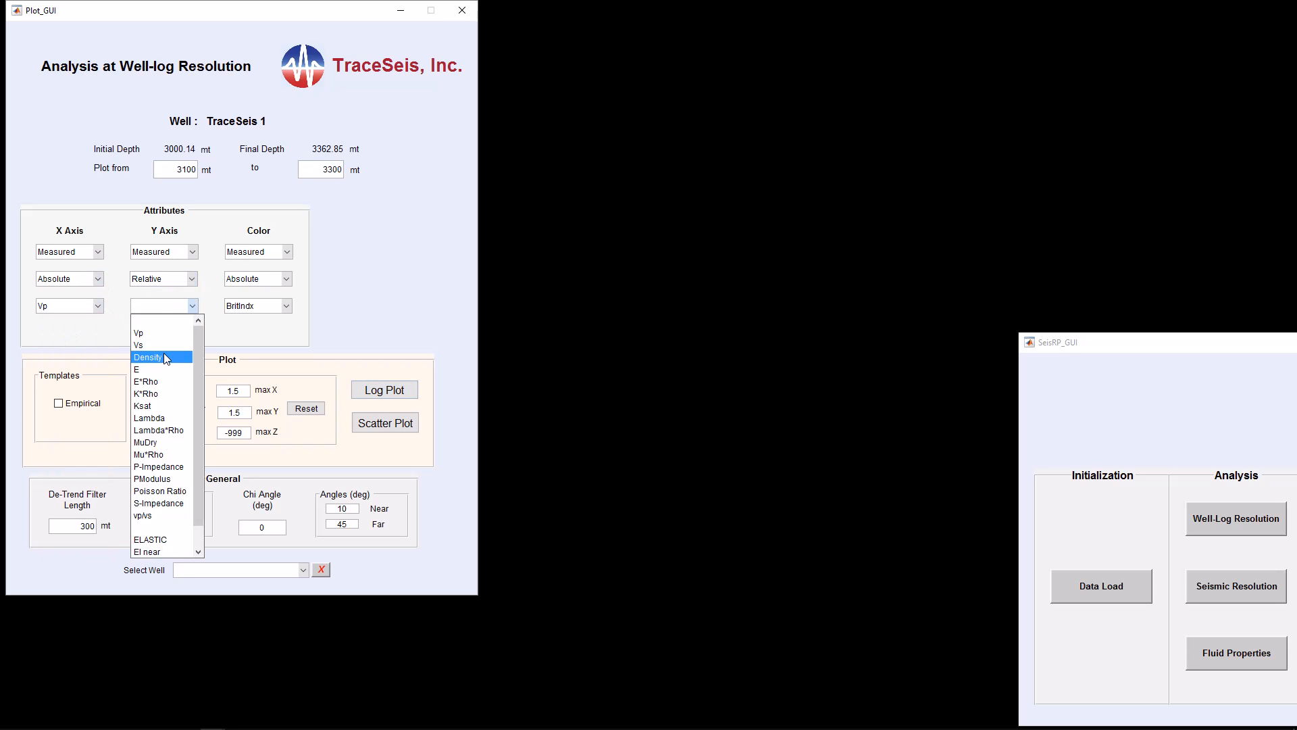
{"action": "left_click", "coordinate": [162, 334]}
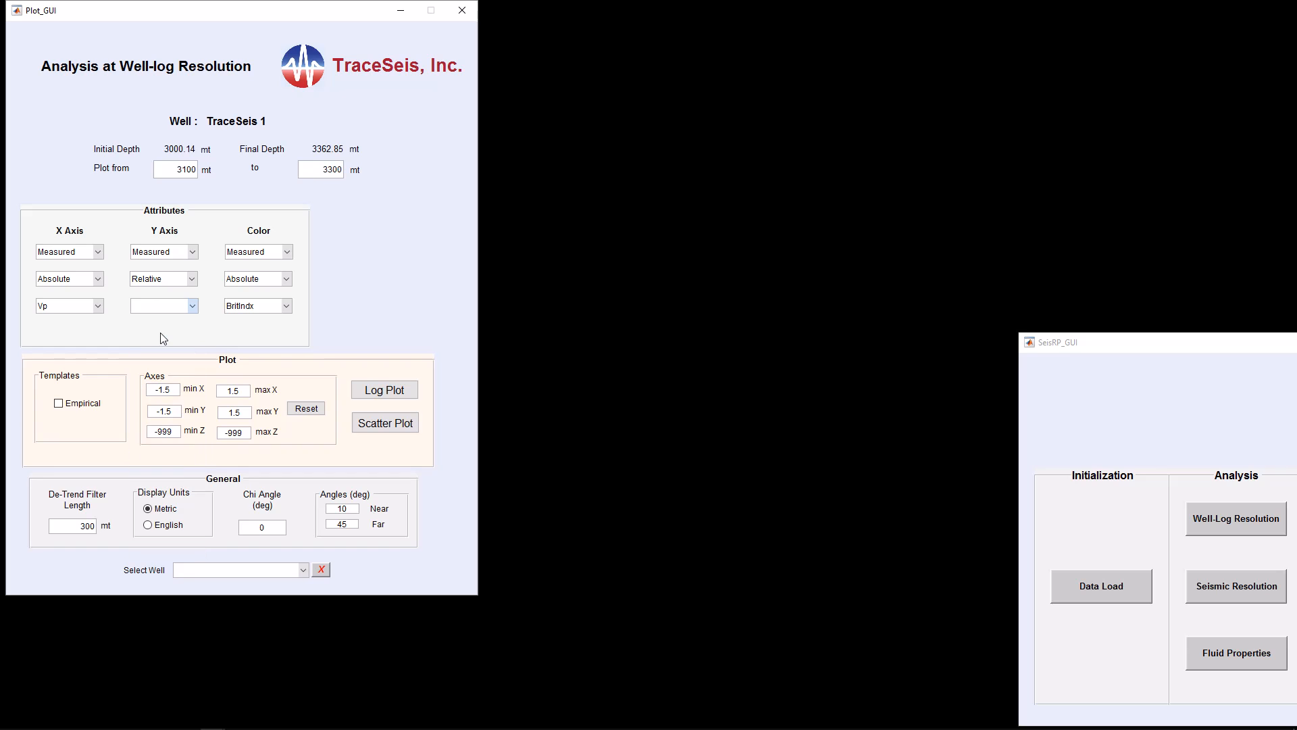
Set the color attribute to Lithology with Sand
{"action": "left_click", "coordinate": [289, 279]}
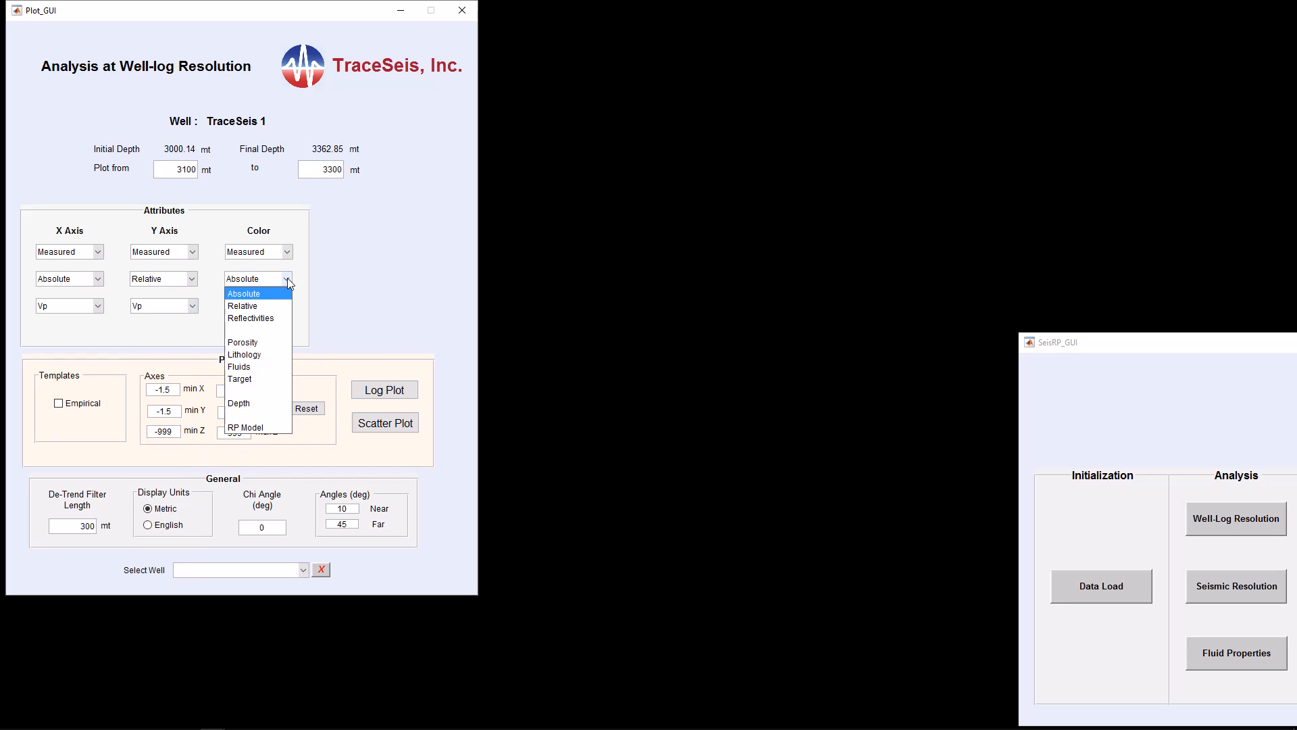
{"action": "left_click", "coordinate": [244, 354]}
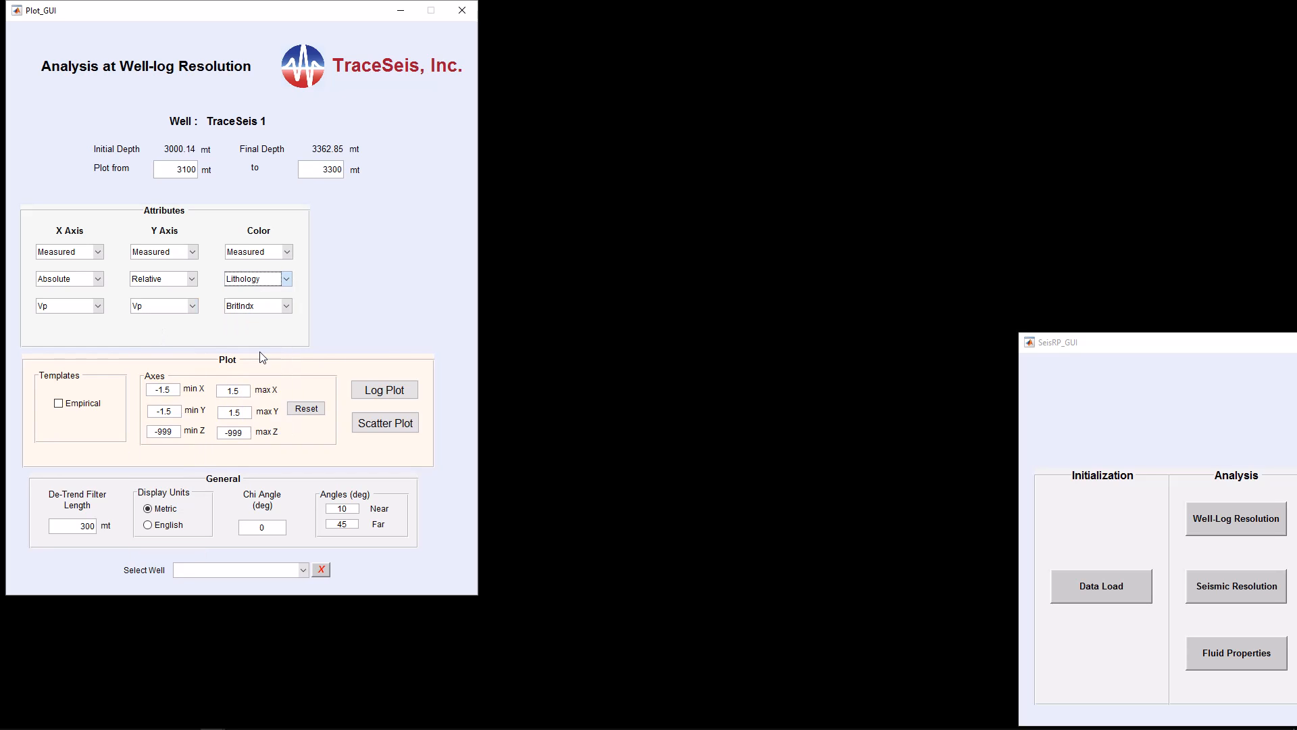
{"action": "left_click", "coordinate": [289, 308]}
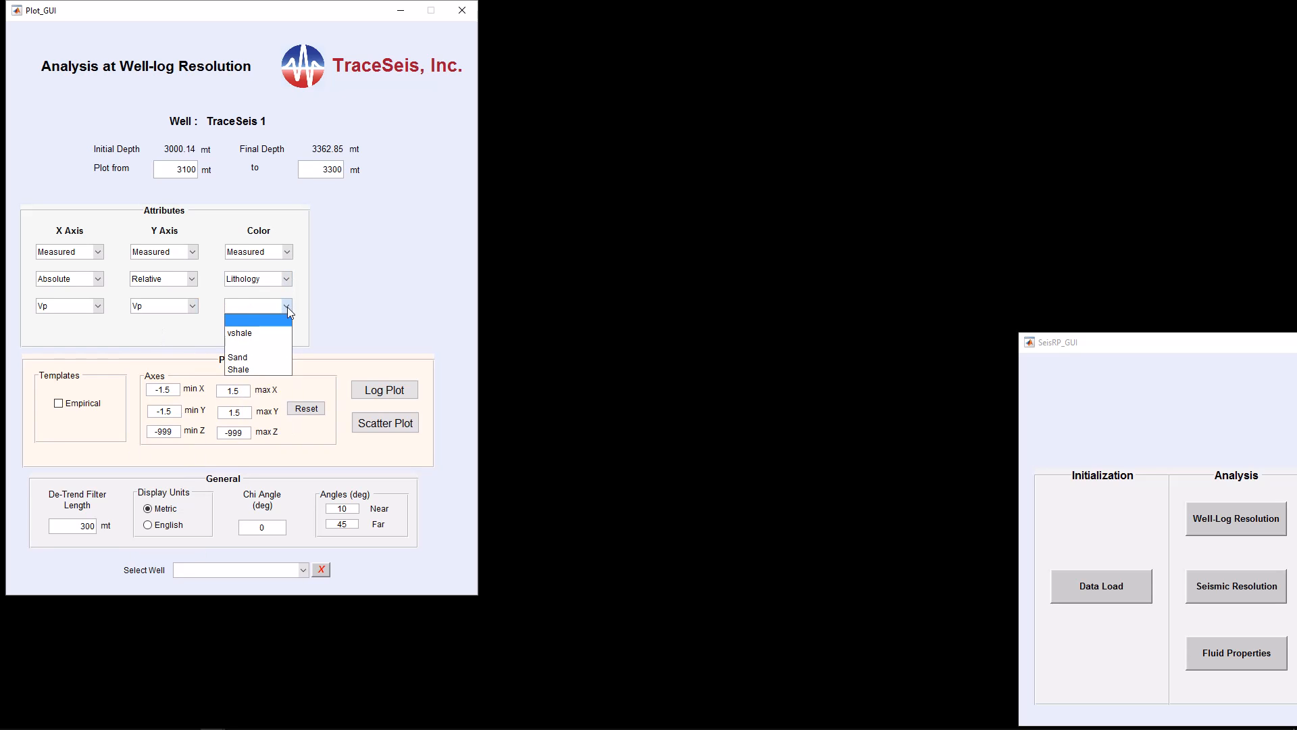
{"action": "left_click", "coordinate": [260, 353]}
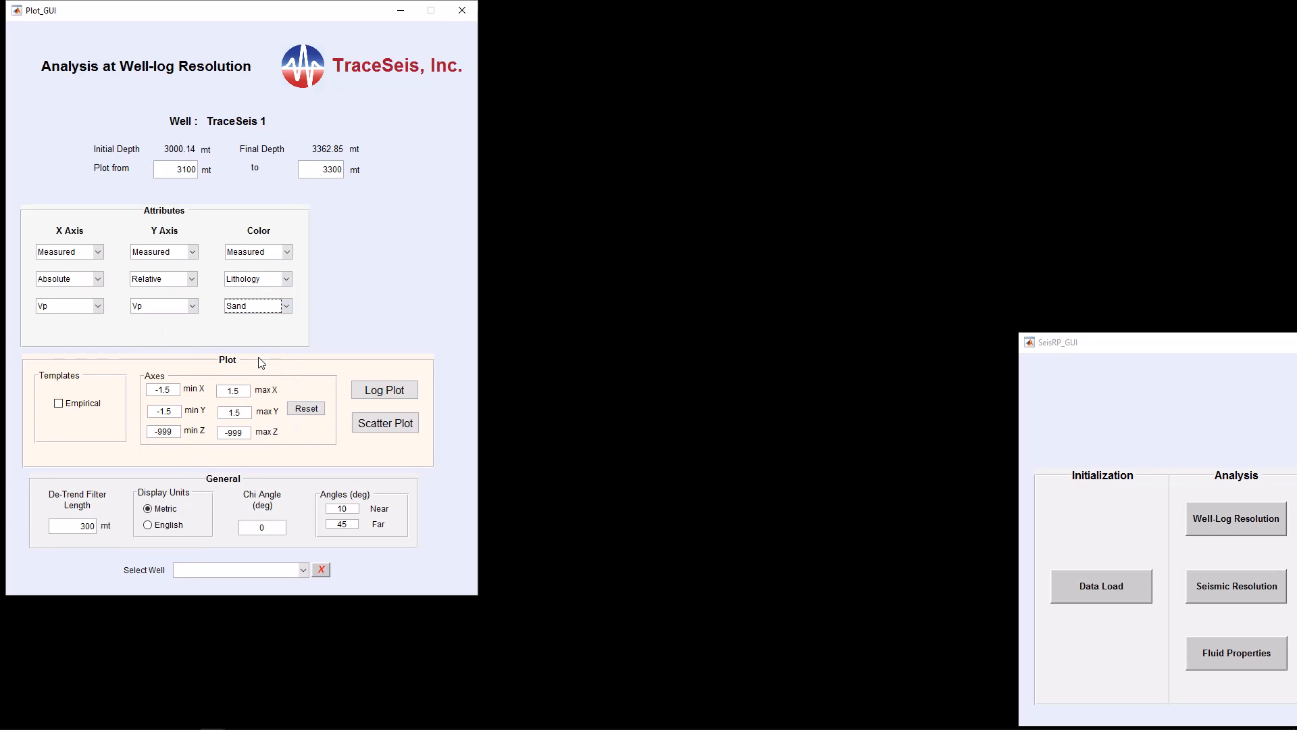
{"action": "left_click", "coordinate": [390, 396]}
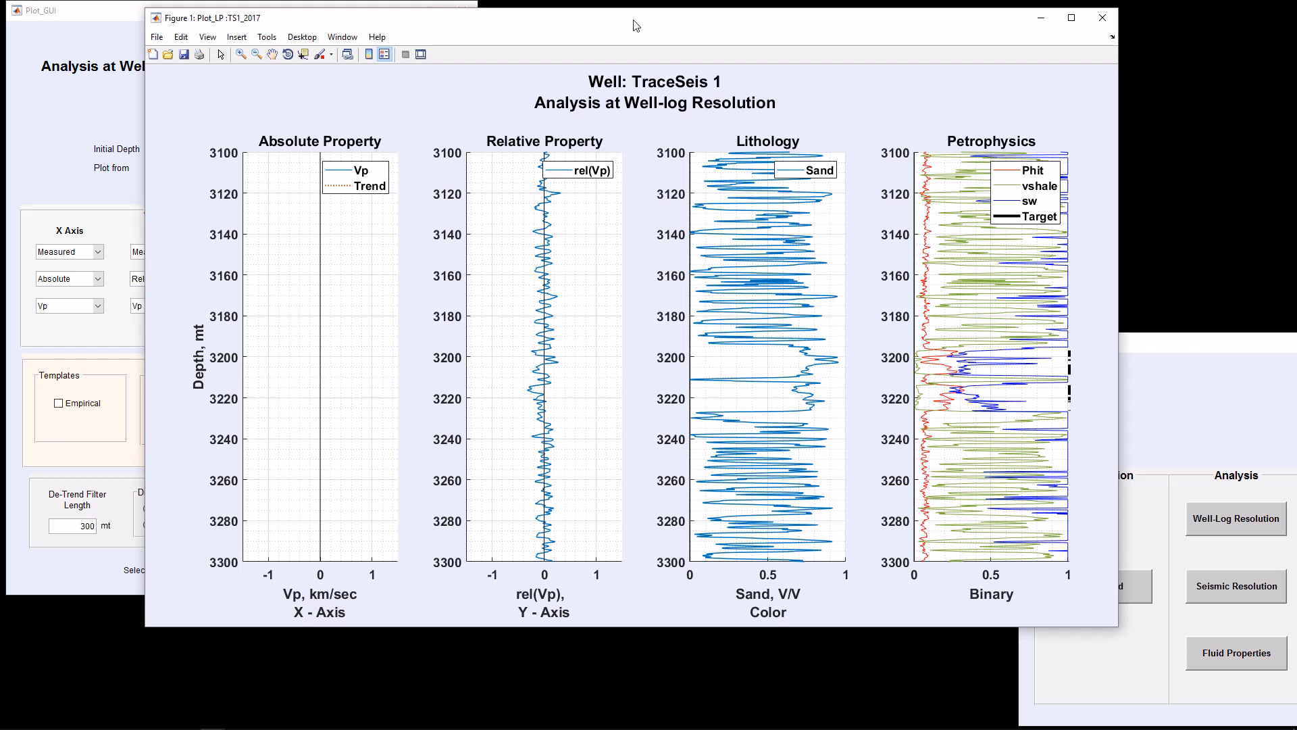
{"action": "left_click_drag", "start_coordinate": [635, 26], "coordinate": [779, 36]}
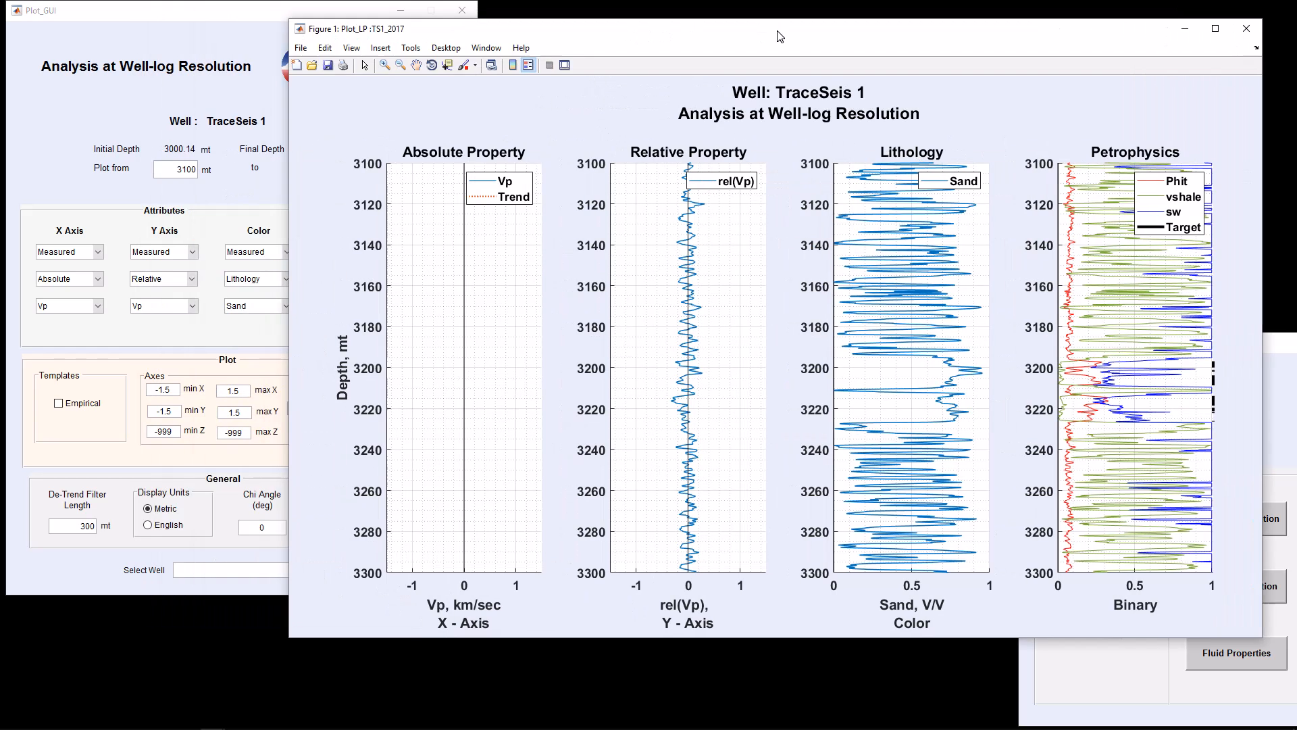
{"action": "left_click", "coordinate": [1248, 30]}
Reset the axis limits and generate a log plot, placing it beside the control panel
{"action": "left_click", "coordinate": [305, 408]}
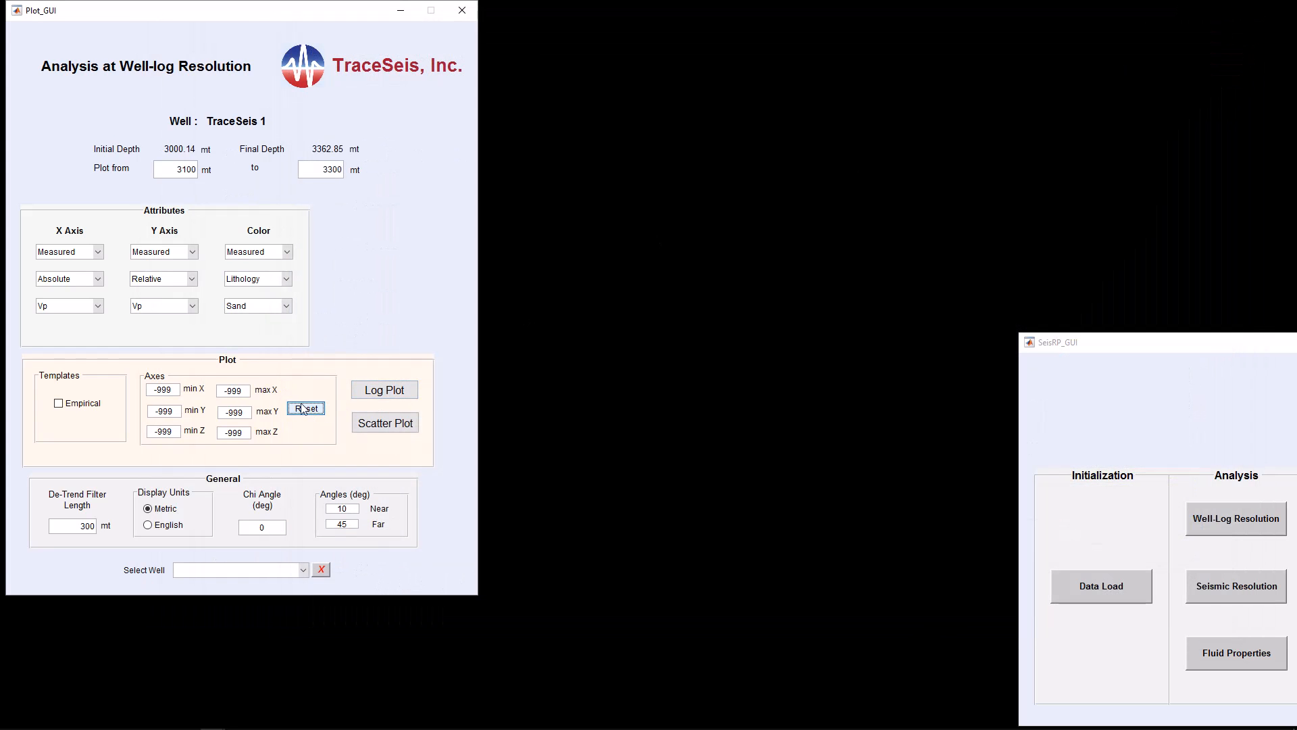
{"action": "left_click", "coordinate": [396, 392]}
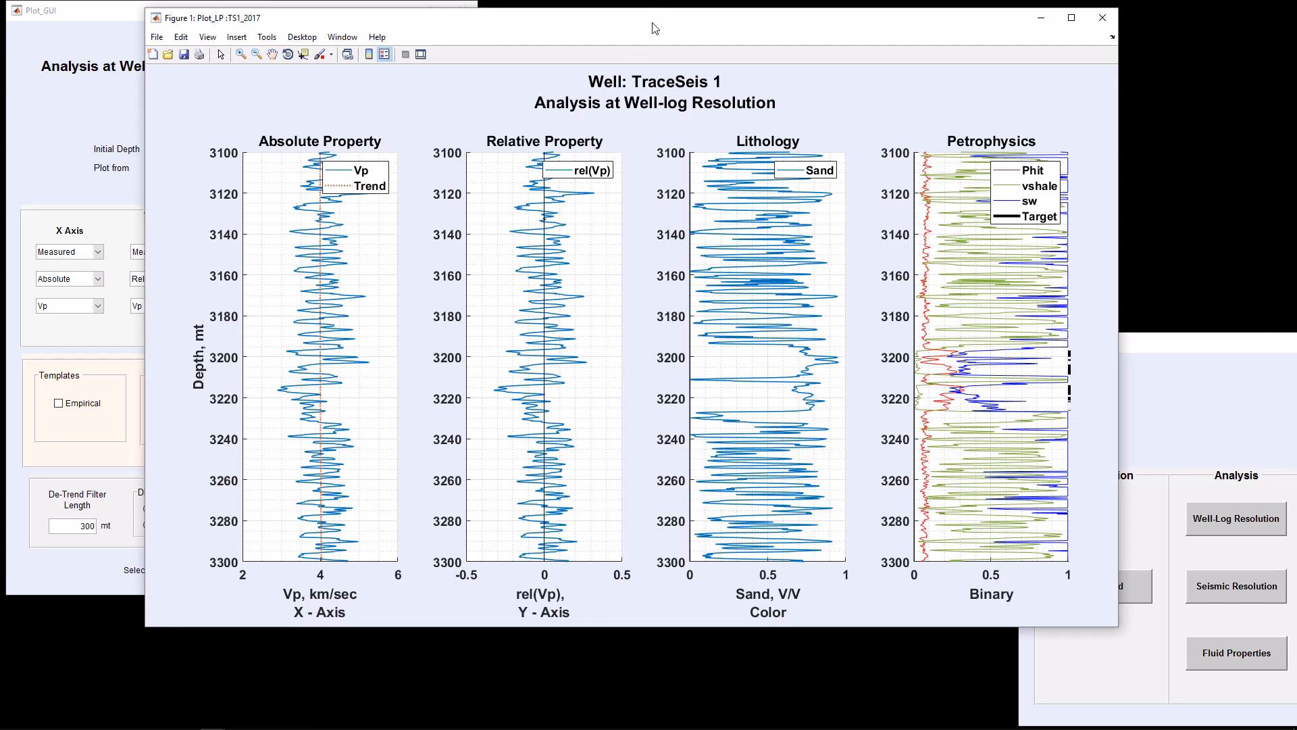
{"action": "left_click_drag", "start_coordinate": [655, 20], "coordinate": [820, 33]}
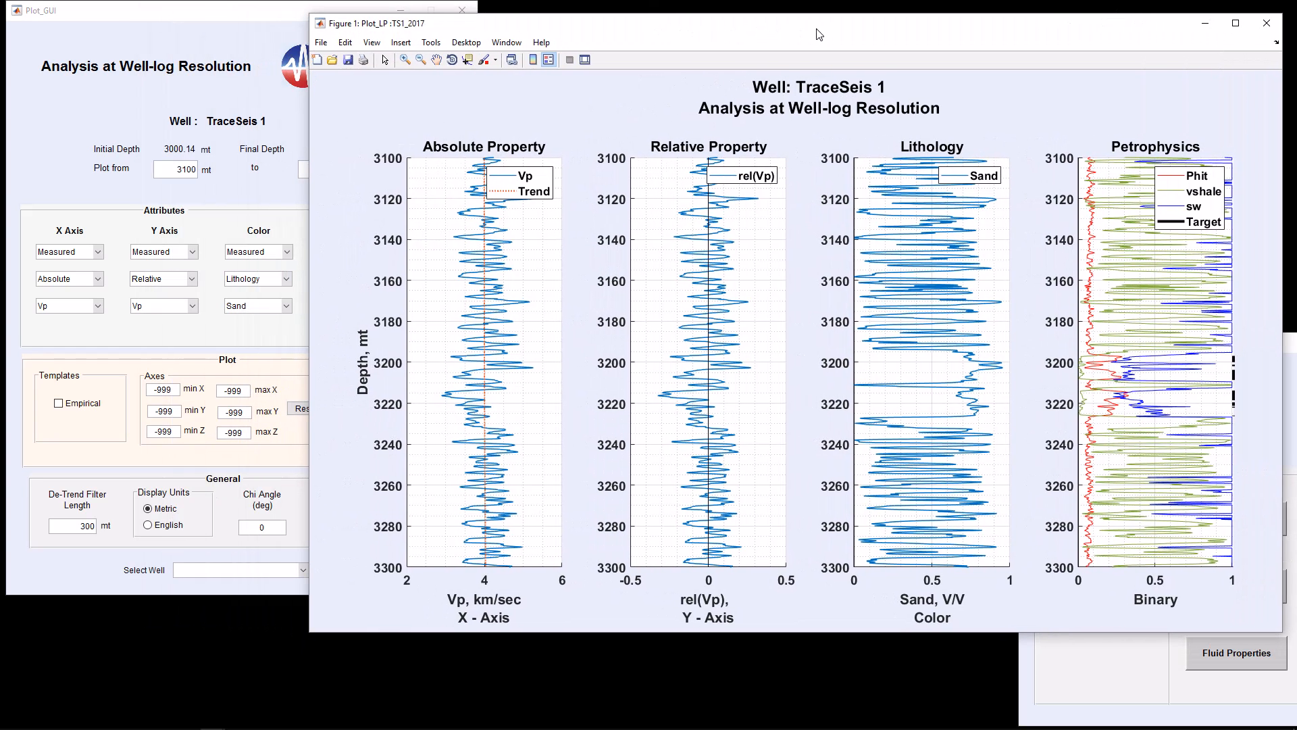
{"action": "left_click_drag", "start_coordinate": [315, 638], "coordinate": [549, 608]}
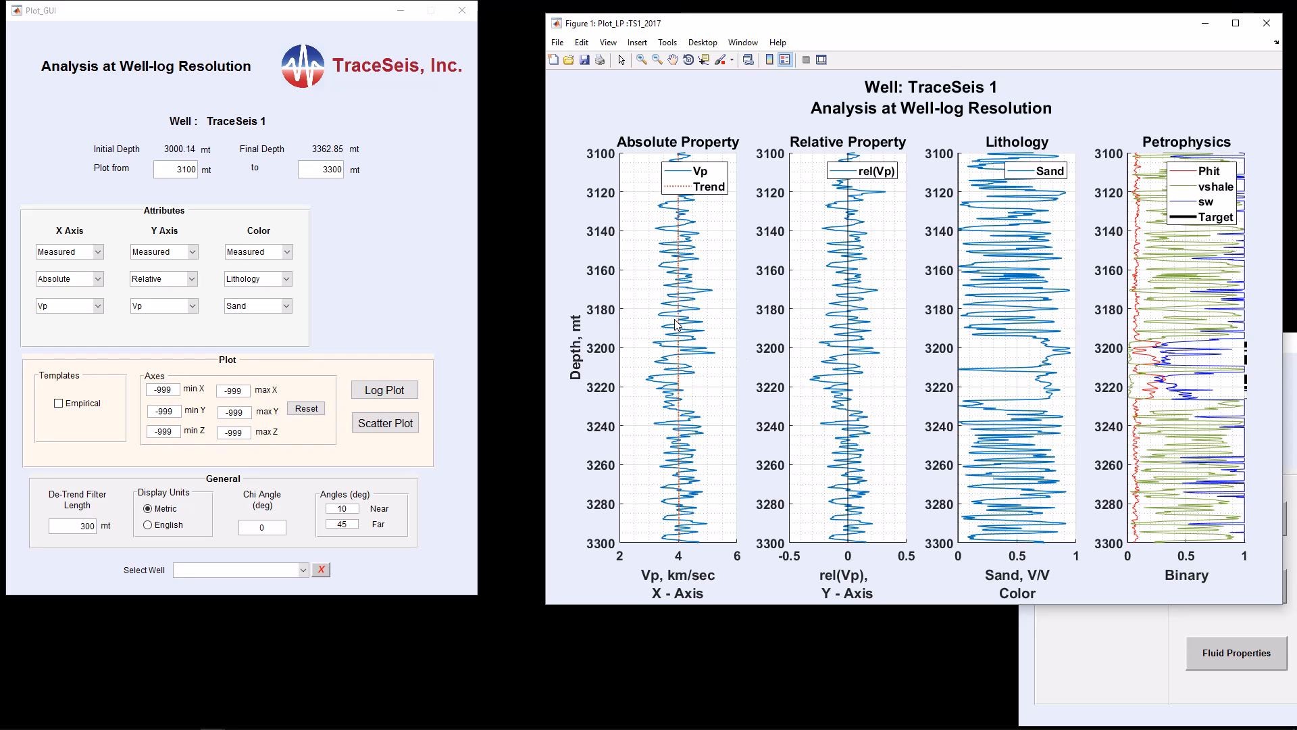
{"action": "left_click_drag", "start_coordinate": [953, 33], "coordinate": [964, 20]}
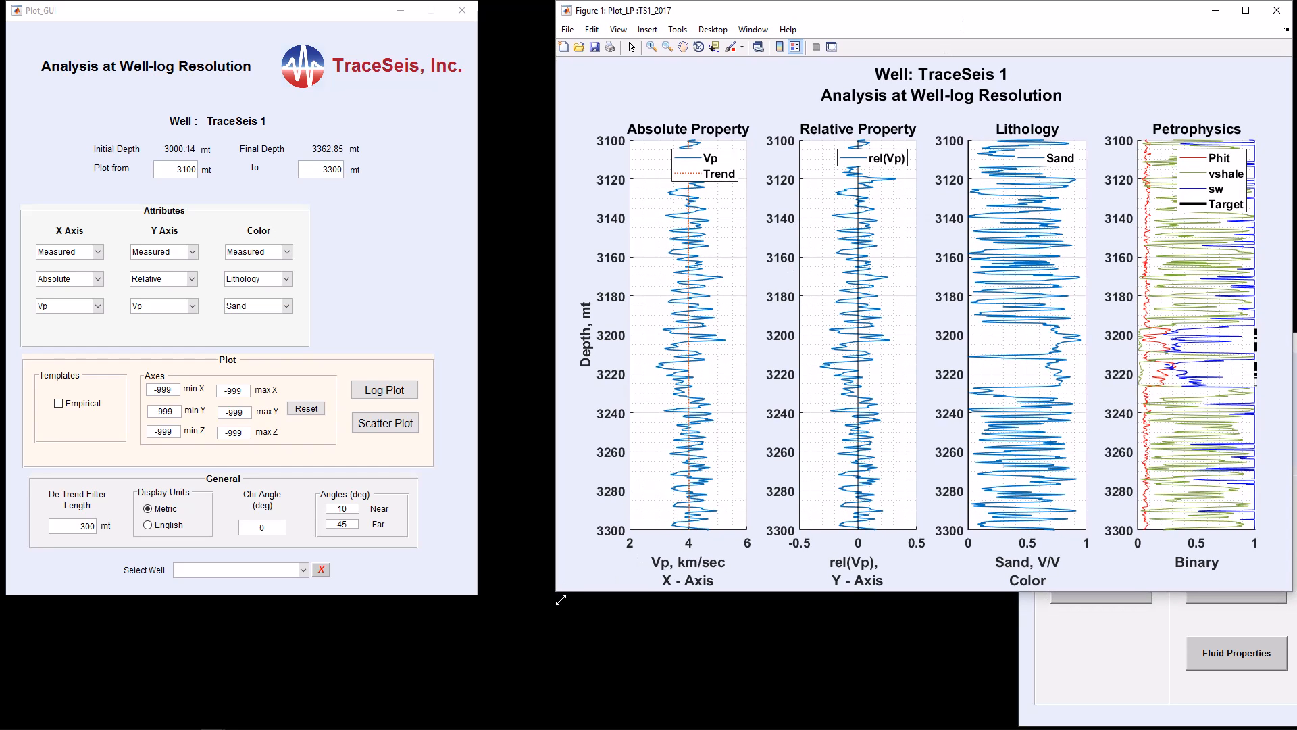
{"action": "left_click_drag", "start_coordinate": [561, 599], "coordinate": [657, 597]}
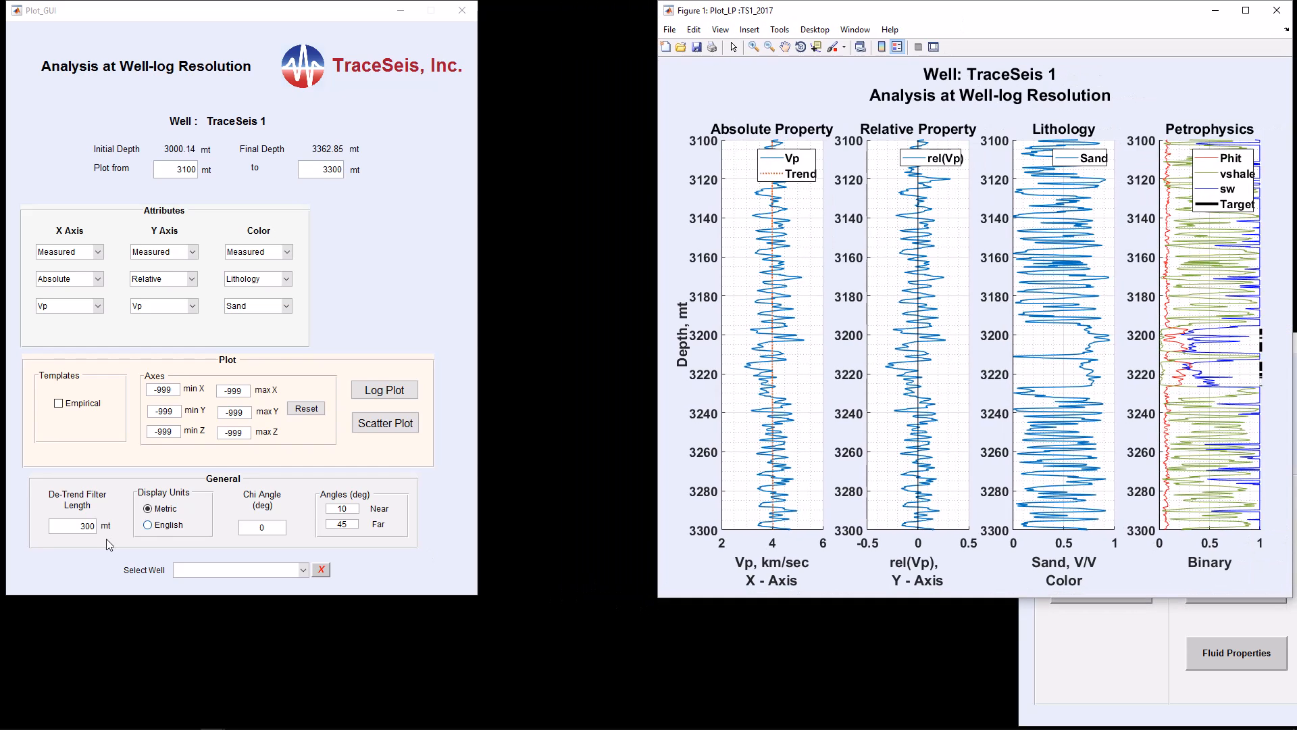
Set the de-trend filter length to 15 mt and generate a scatter plot, then close it
{"action": "double_click", "coordinate": [85, 531]}
{"action": "type", "text": "15"}
{"action": "left_click", "coordinate": [385, 423]}
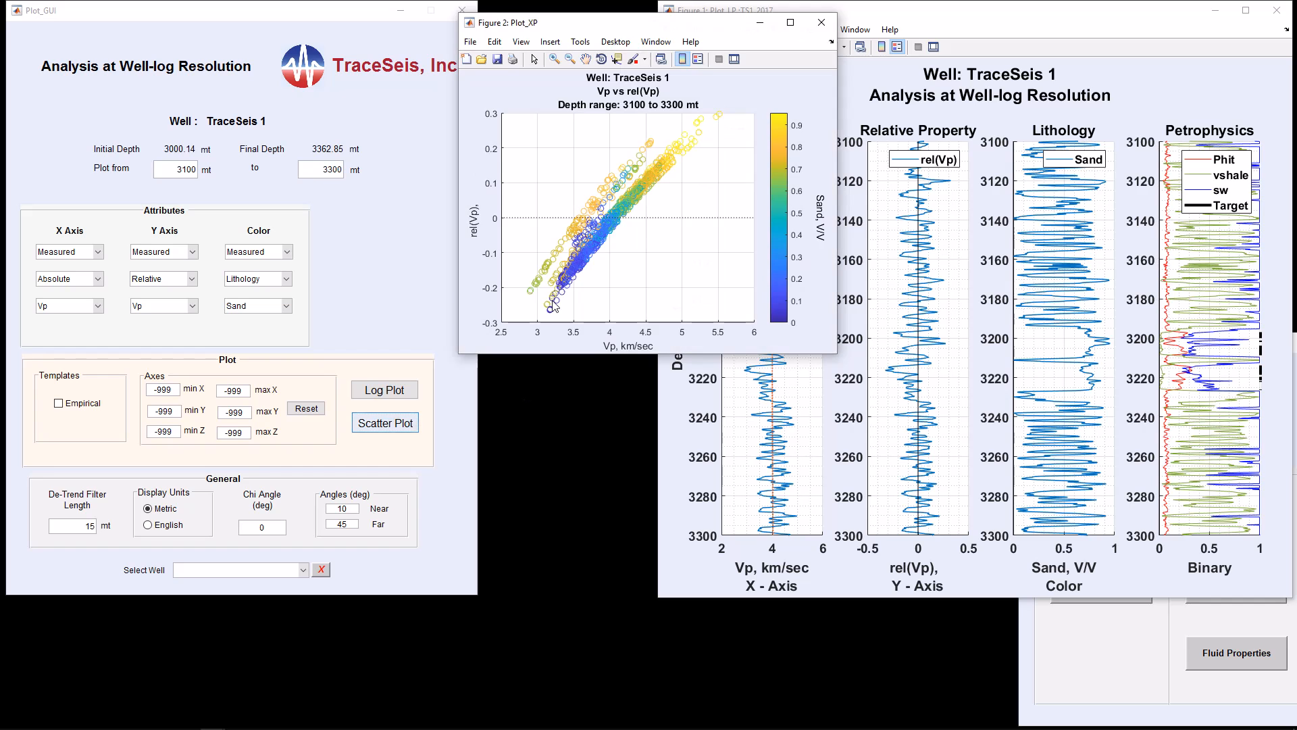
{"action": "left_click", "coordinate": [830, 27]}
Generate a log plot with the 15 mt filter, compare it beside the 300 mt plot, and close both
{"action": "left_click", "coordinate": [391, 394]}
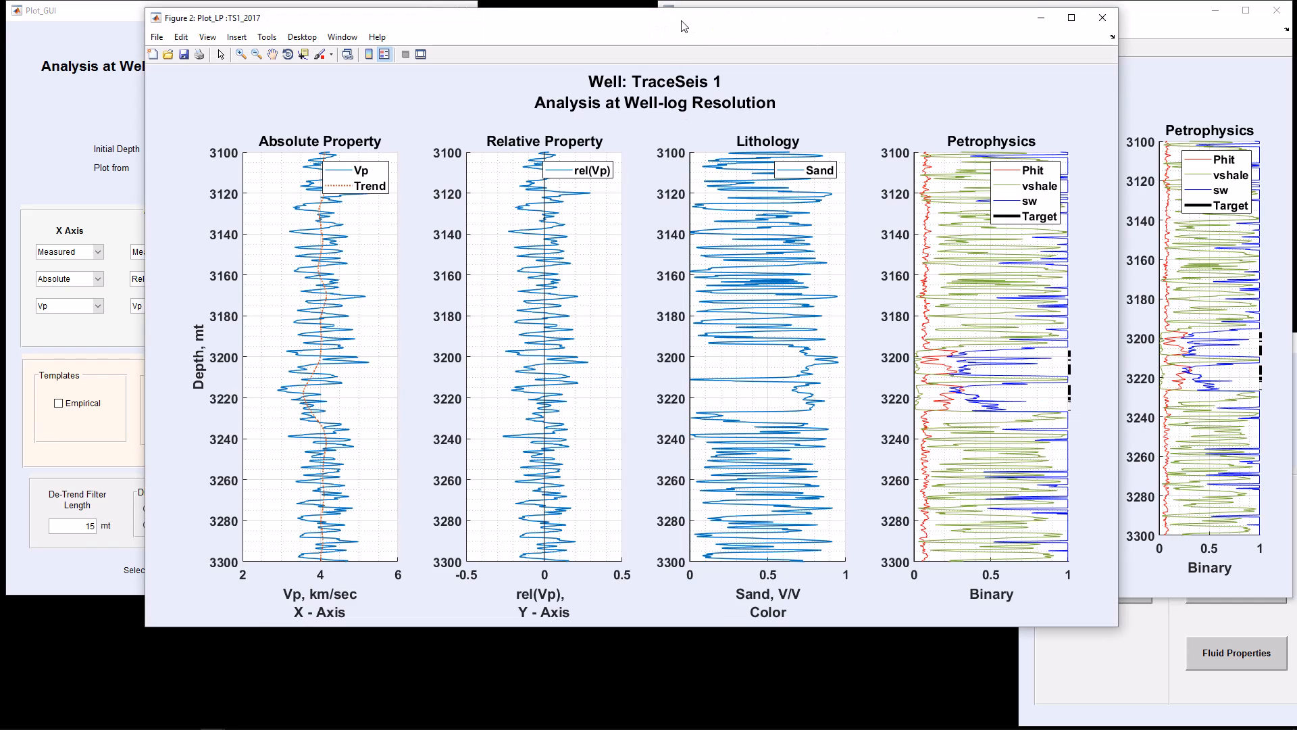
{"action": "left_click_drag", "start_coordinate": [689, 21], "coordinate": [552, 15]}
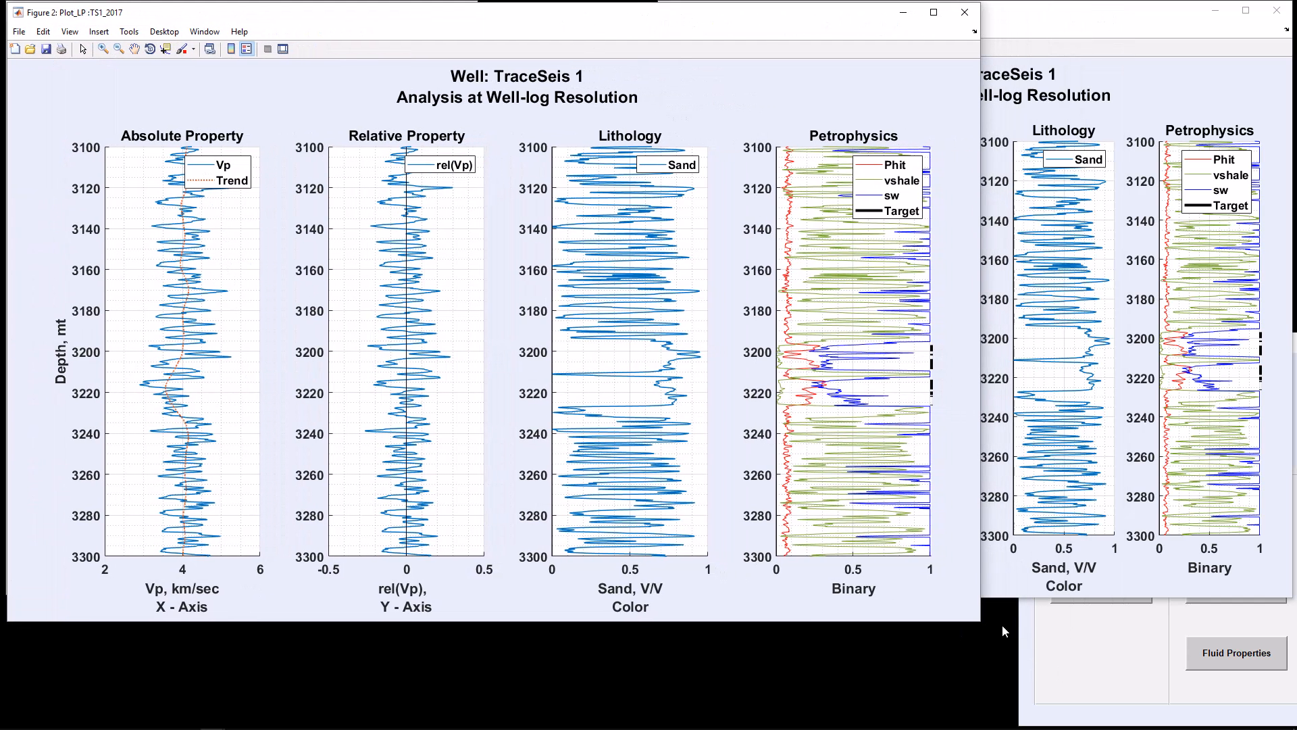
{"action": "left_click_drag", "start_coordinate": [983, 627], "coordinate": [679, 605]}
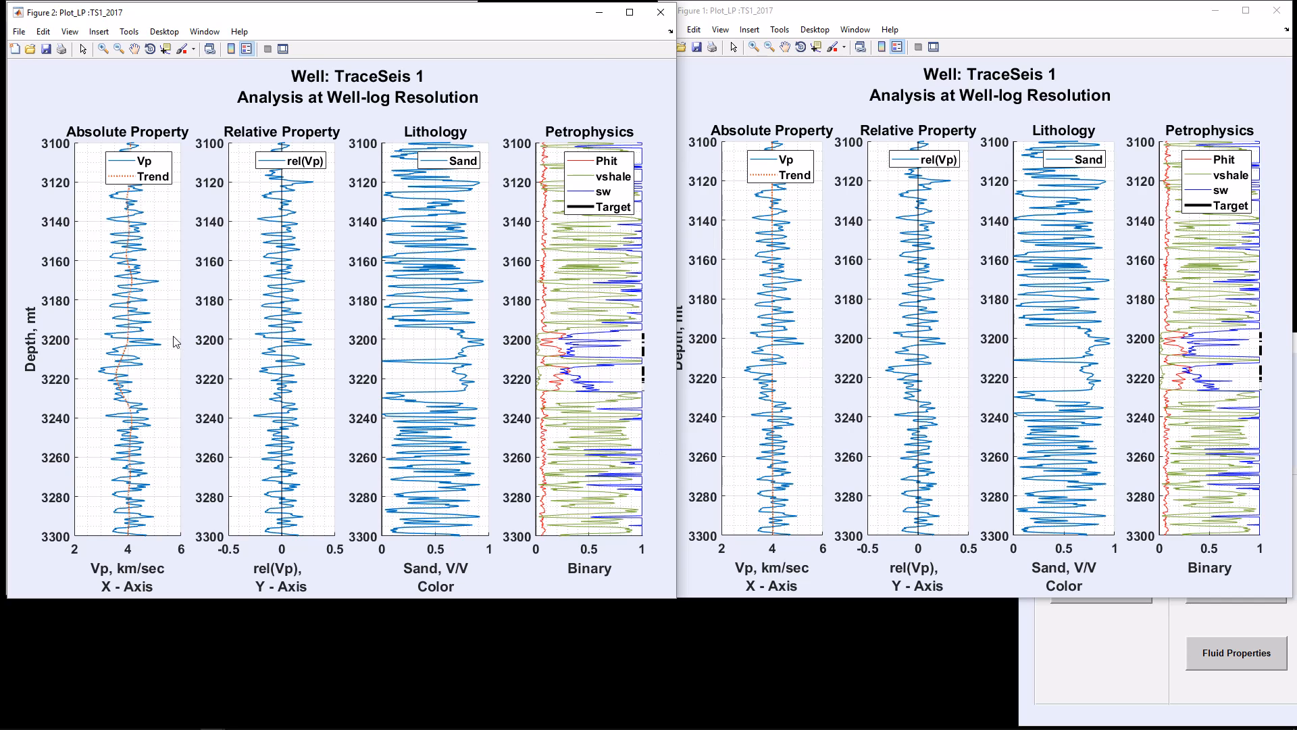
{"action": "left_click", "coordinate": [661, 11]}
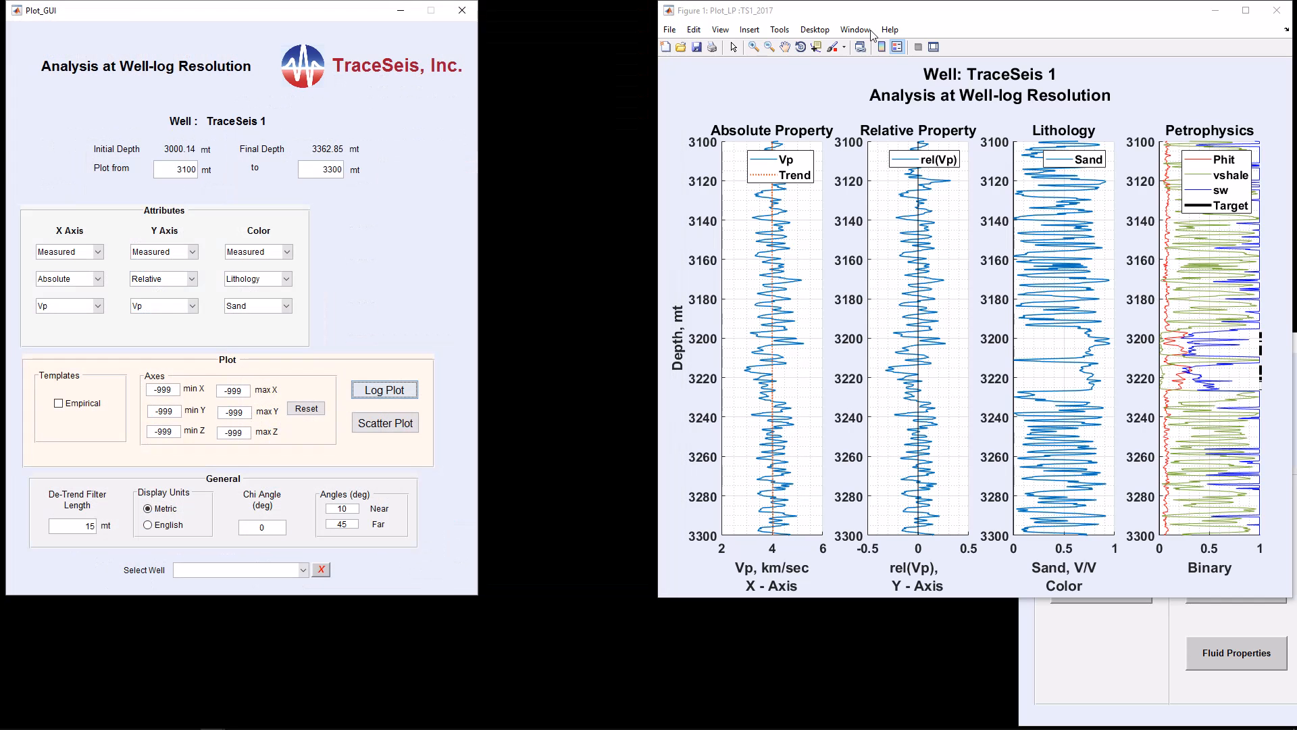
{"action": "left_click", "coordinate": [1286, 19]}
{"action": "left_click", "coordinate": [1285, 17]}
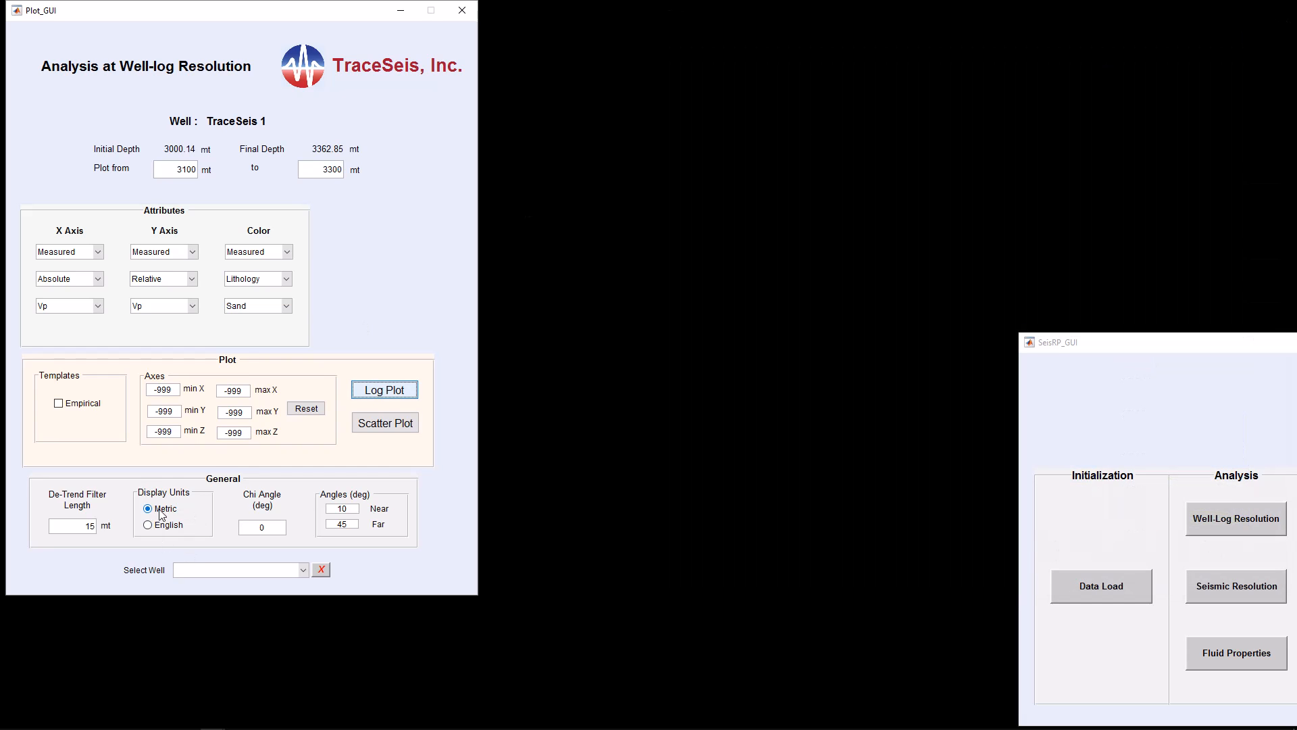
Set the Y axis attribute to Absolute with Vs and the color attribute to Depth
{"action": "left_click", "coordinate": [192, 278]}
{"action": "left_click", "coordinate": [181, 296]}
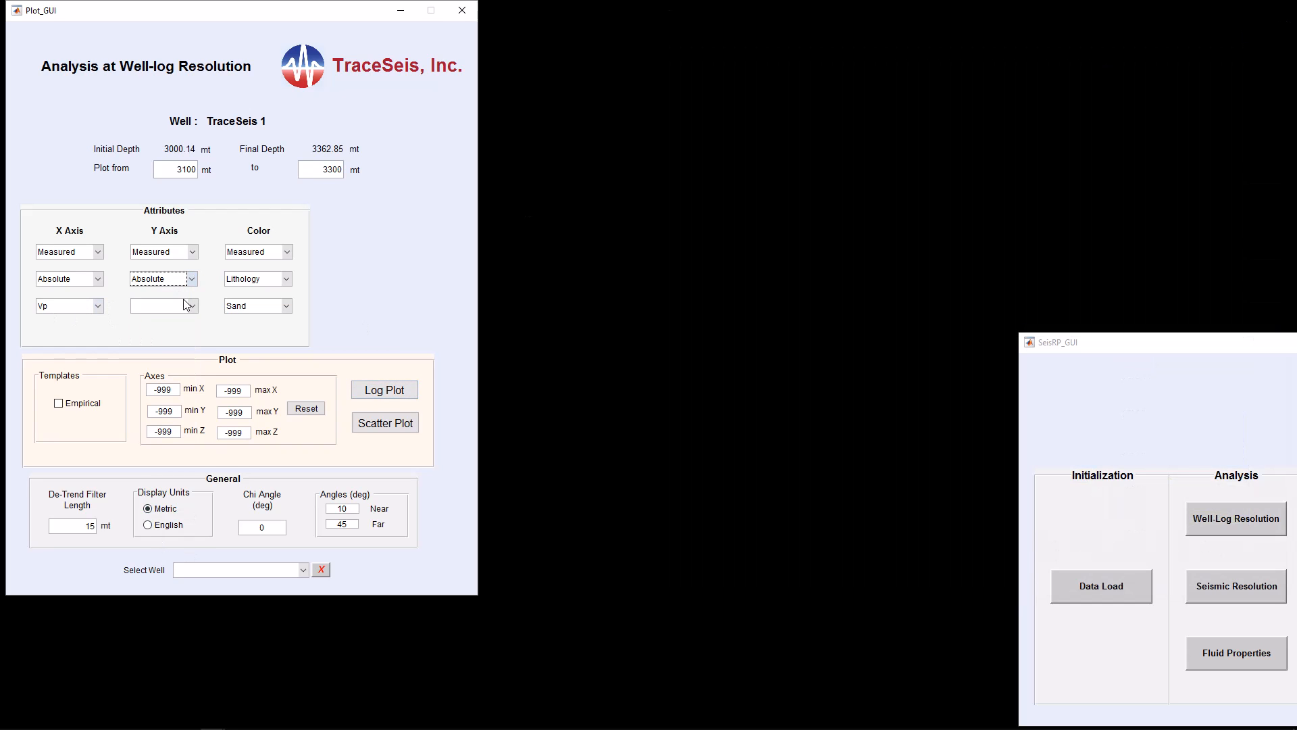
{"action": "left_click", "coordinate": [194, 305]}
{"action": "left_click", "coordinate": [156, 350]}
{"action": "left_click", "coordinate": [287, 280]}
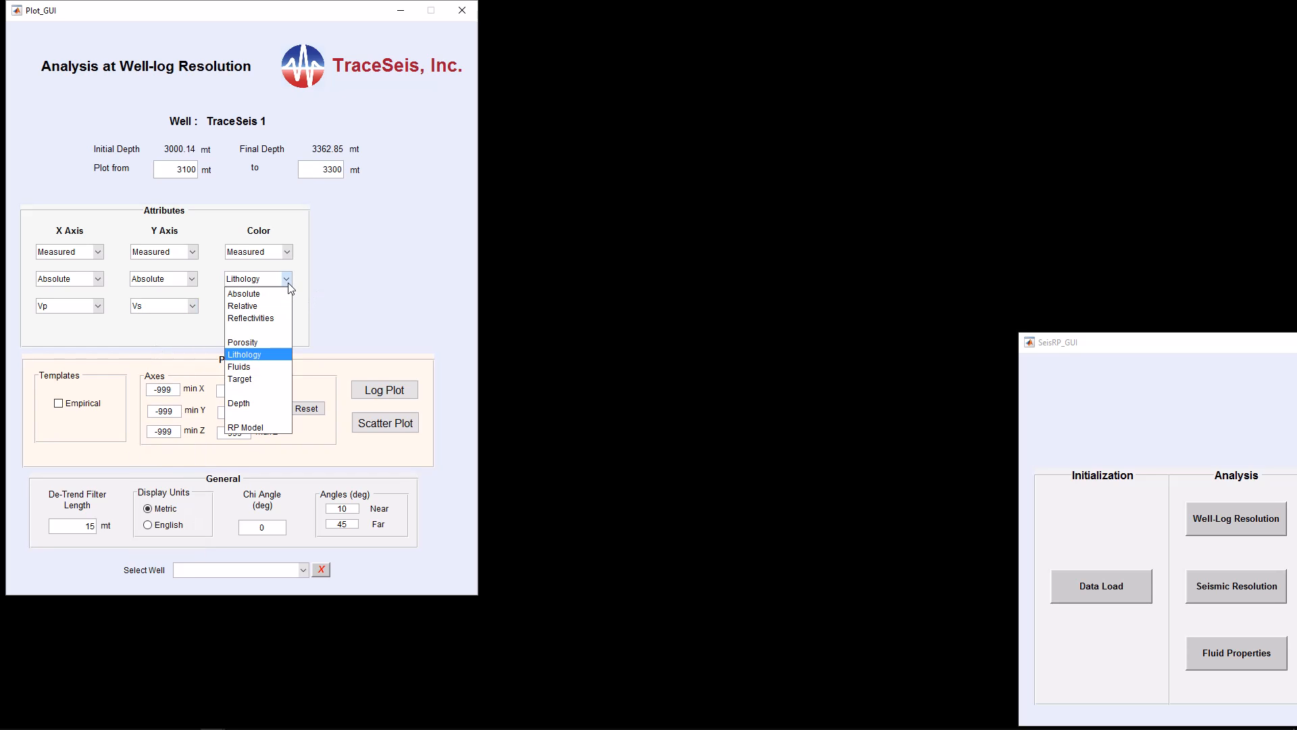
{"action": "left_click", "coordinate": [251, 404]}
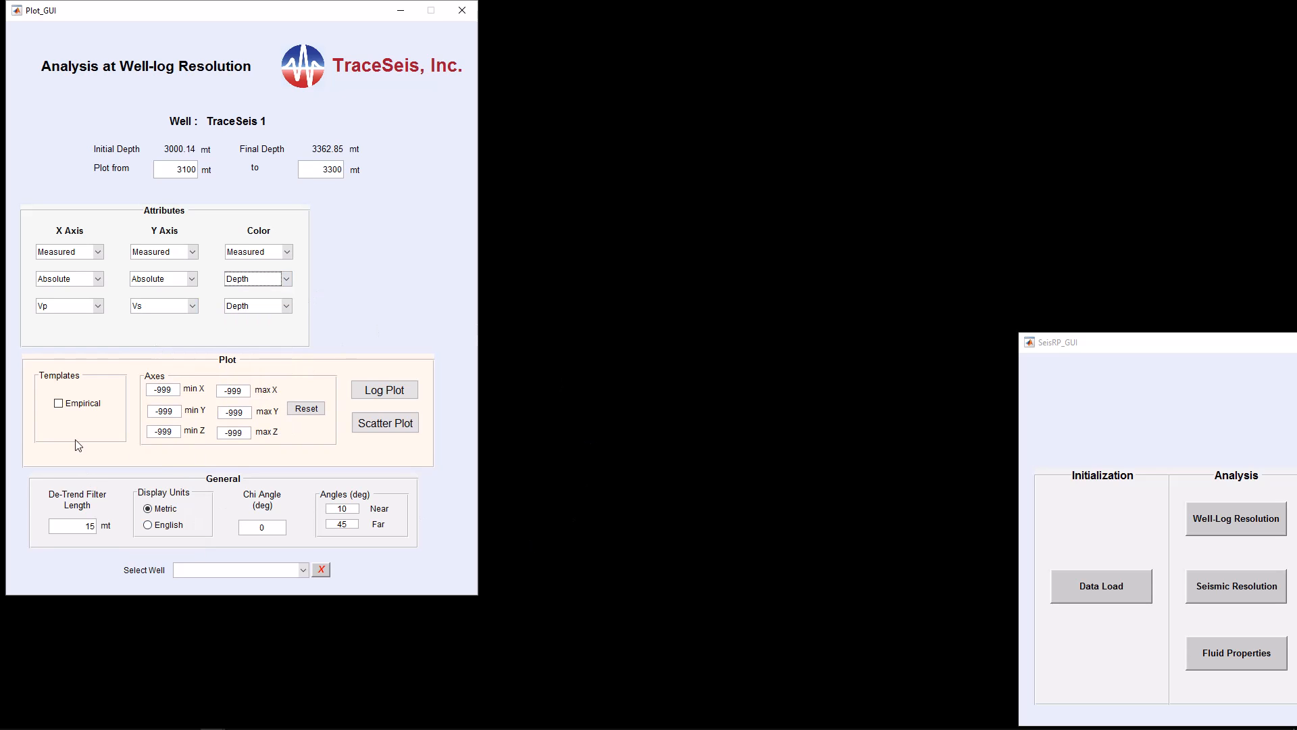
Set the de-trend filter length to 300 mt and generate a log plot of Vp and Vs colored by depth
{"action": "double_click", "coordinate": [91, 530]}
{"action": "type", "text": "300"}
{"action": "left_click", "coordinate": [390, 392]}
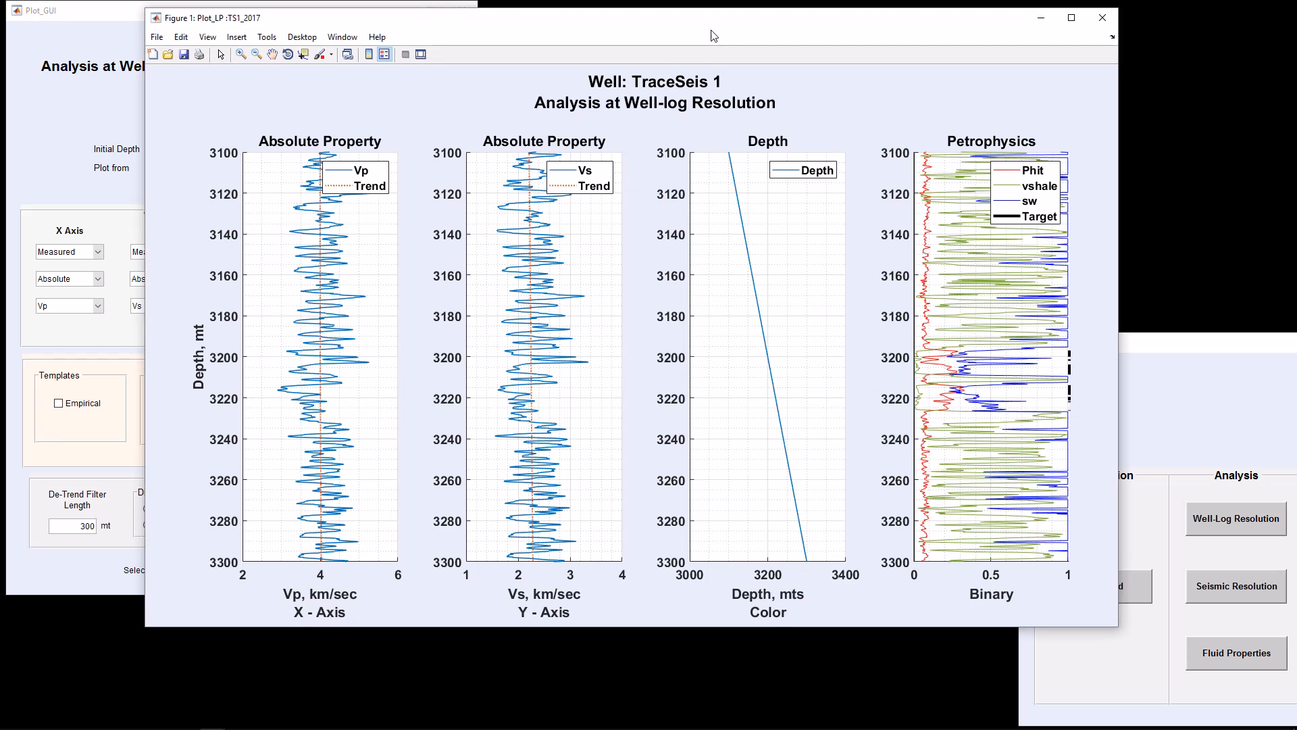
{"action": "left_click_drag", "start_coordinate": [715, 28], "coordinate": [883, 31]}
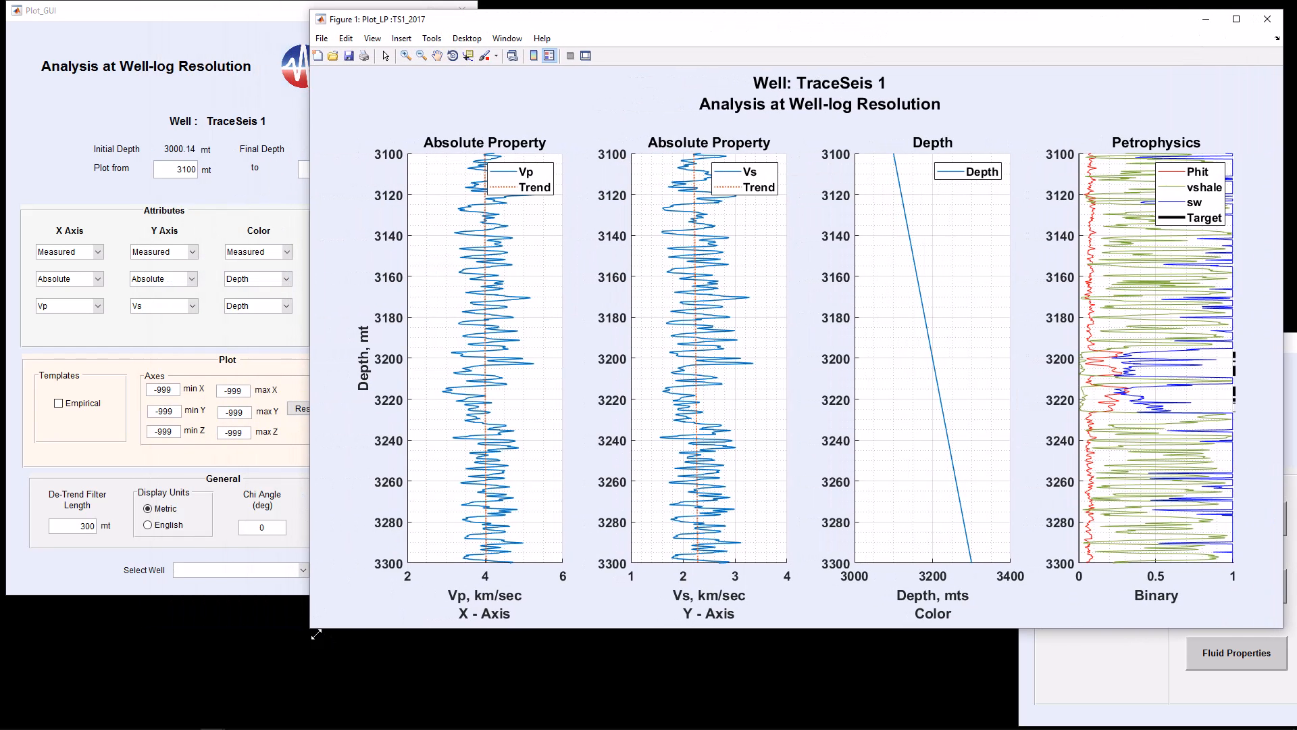
{"action": "left_click_drag", "start_coordinate": [315, 635], "coordinate": [561, 621]}
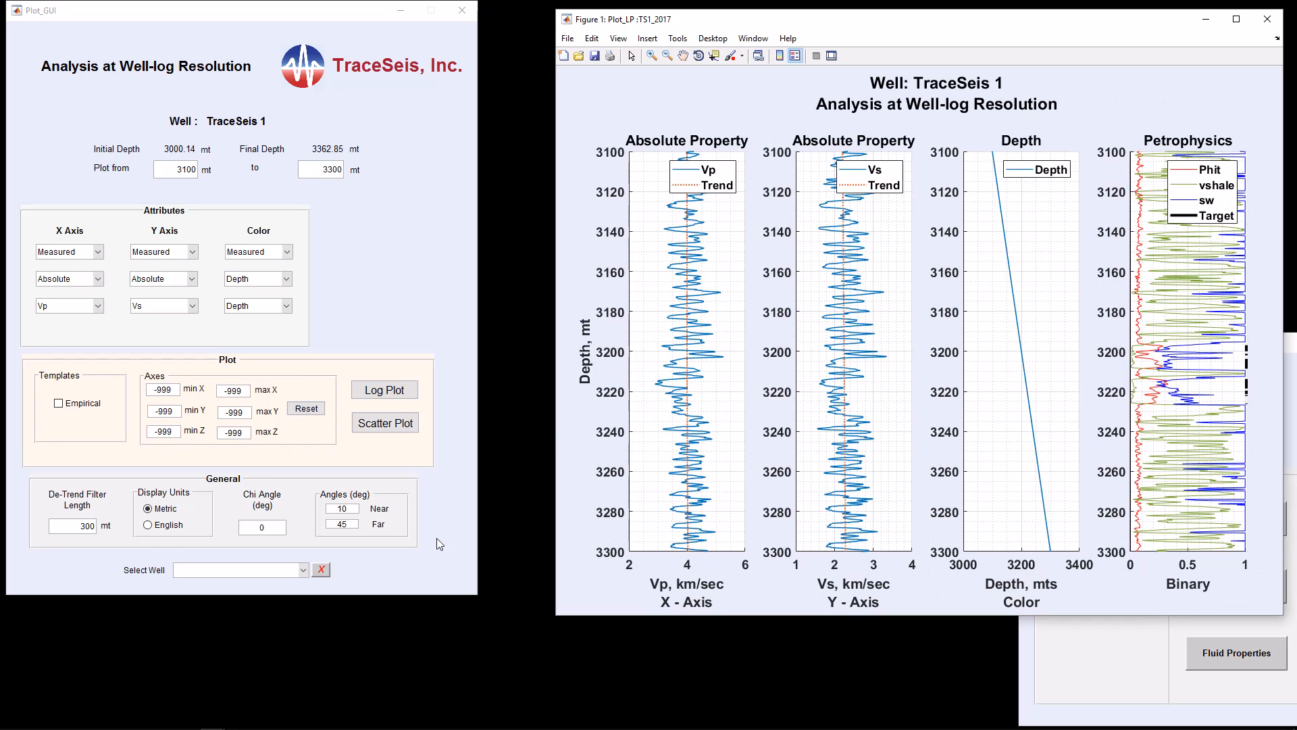
Switch display units to English, generate a log plot beside the metric one, and close both log plots
{"action": "left_click", "coordinate": [148, 526]}
{"action": "left_click", "coordinate": [148, 526]}
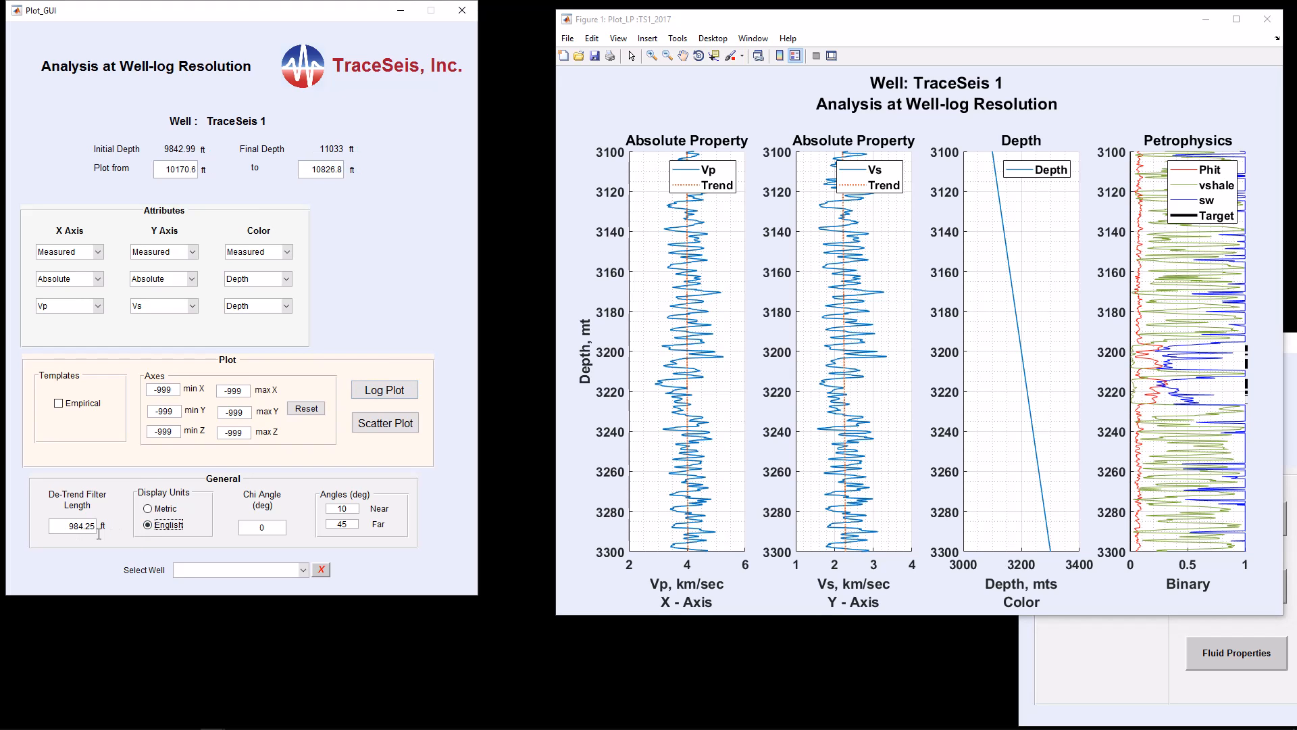
{"action": "left_click", "coordinate": [150, 509]}
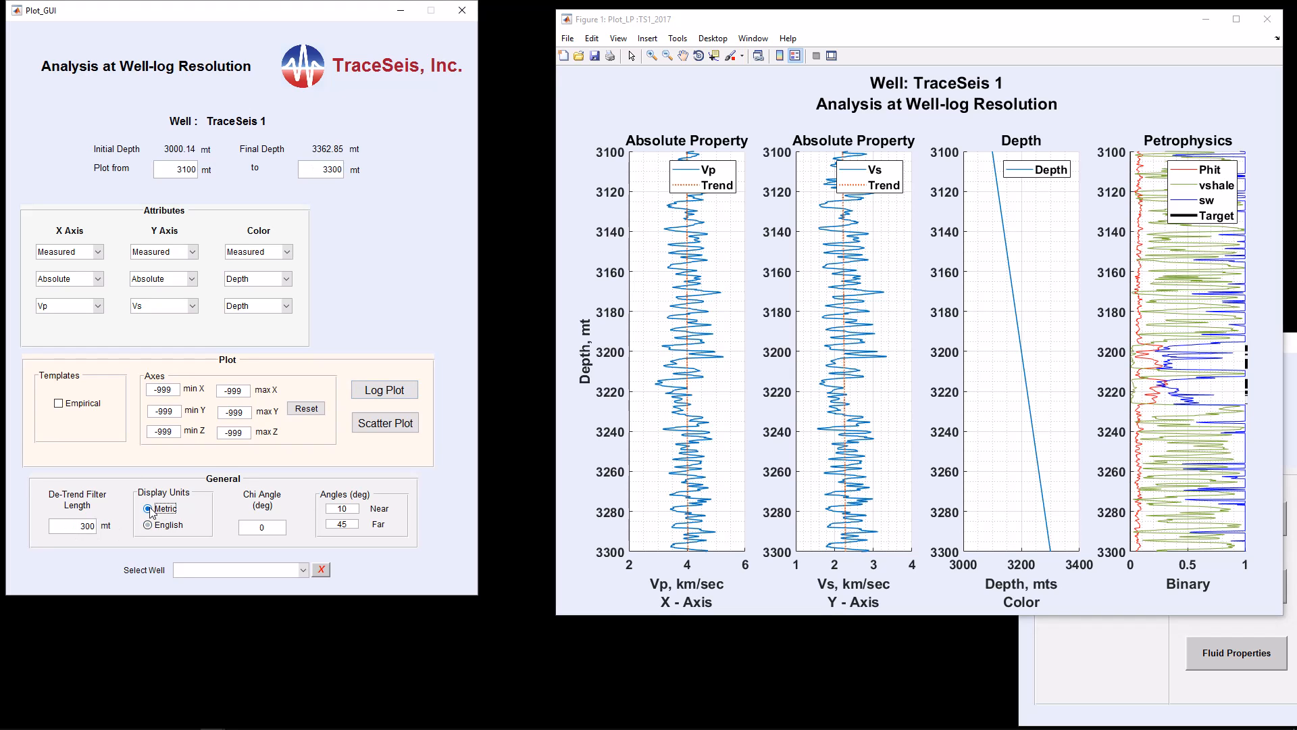
{"action": "left_click", "coordinate": [148, 527]}
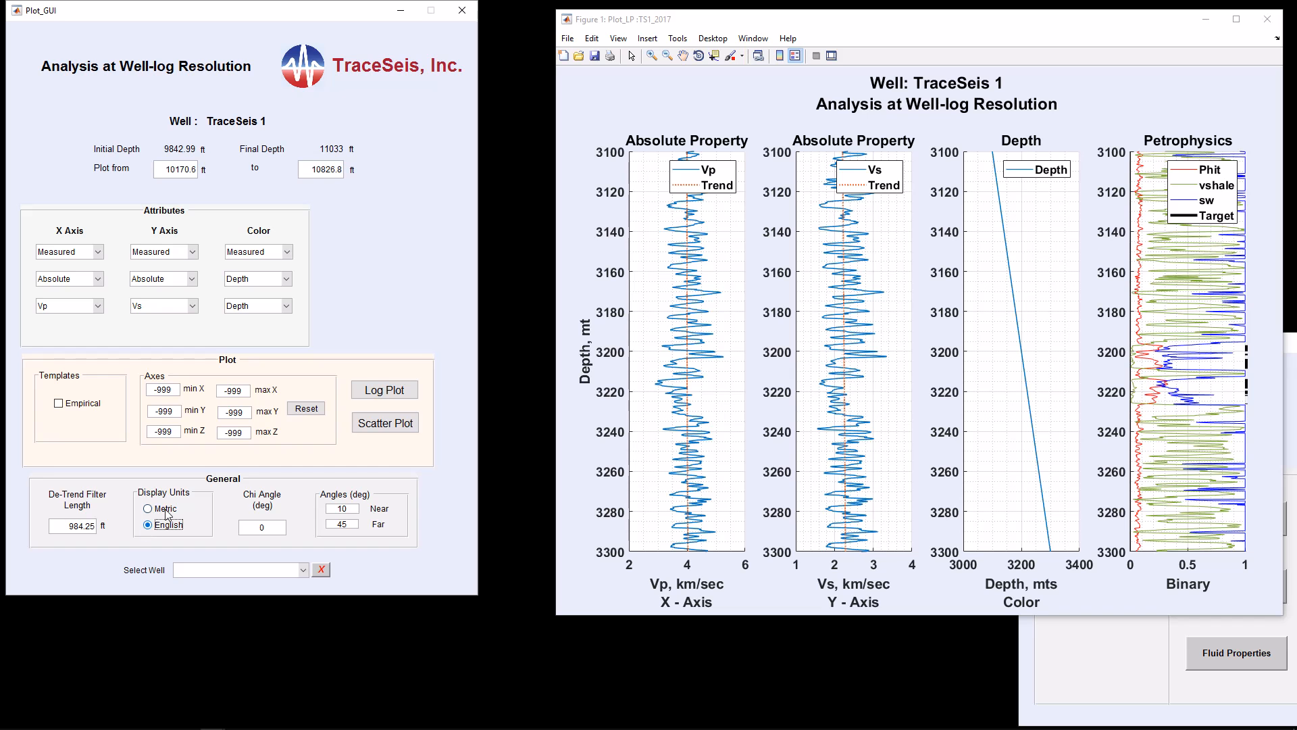
{"action": "left_click", "coordinate": [398, 395]}
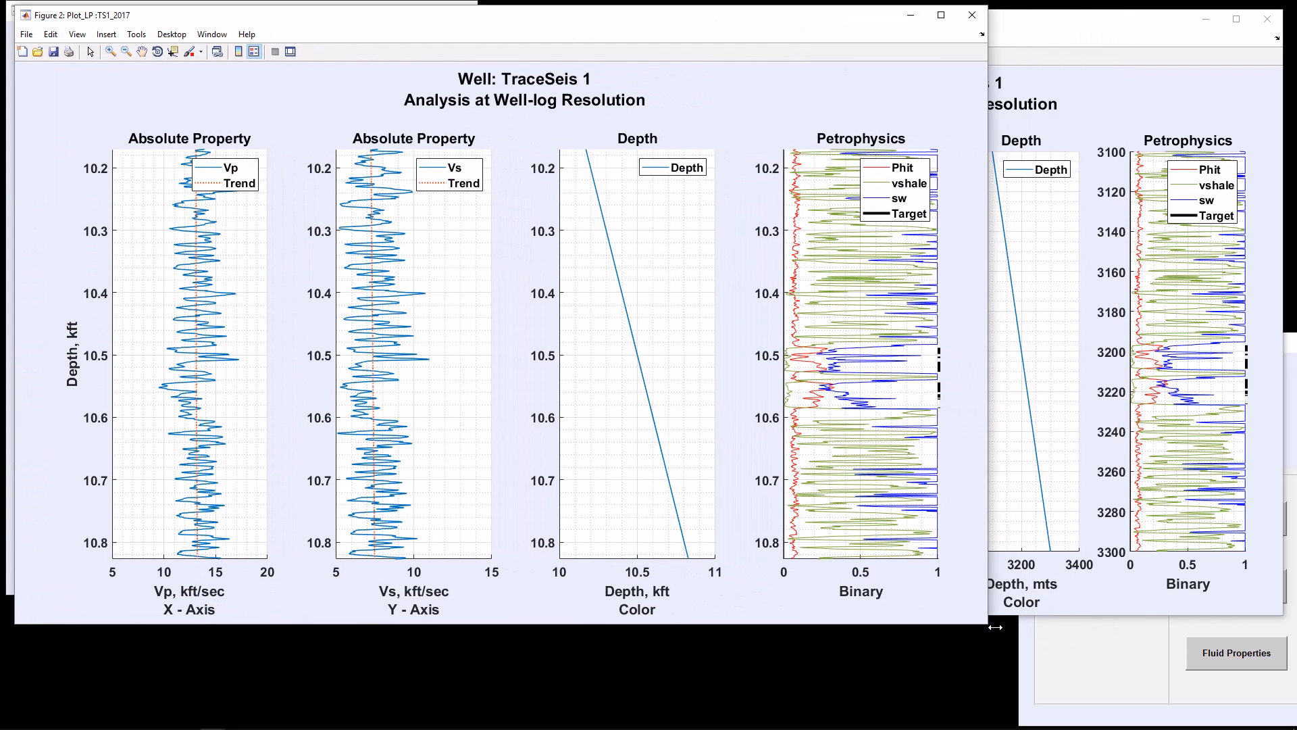
{"action": "left_click_drag", "start_coordinate": [993, 632], "coordinate": [609, 628]}
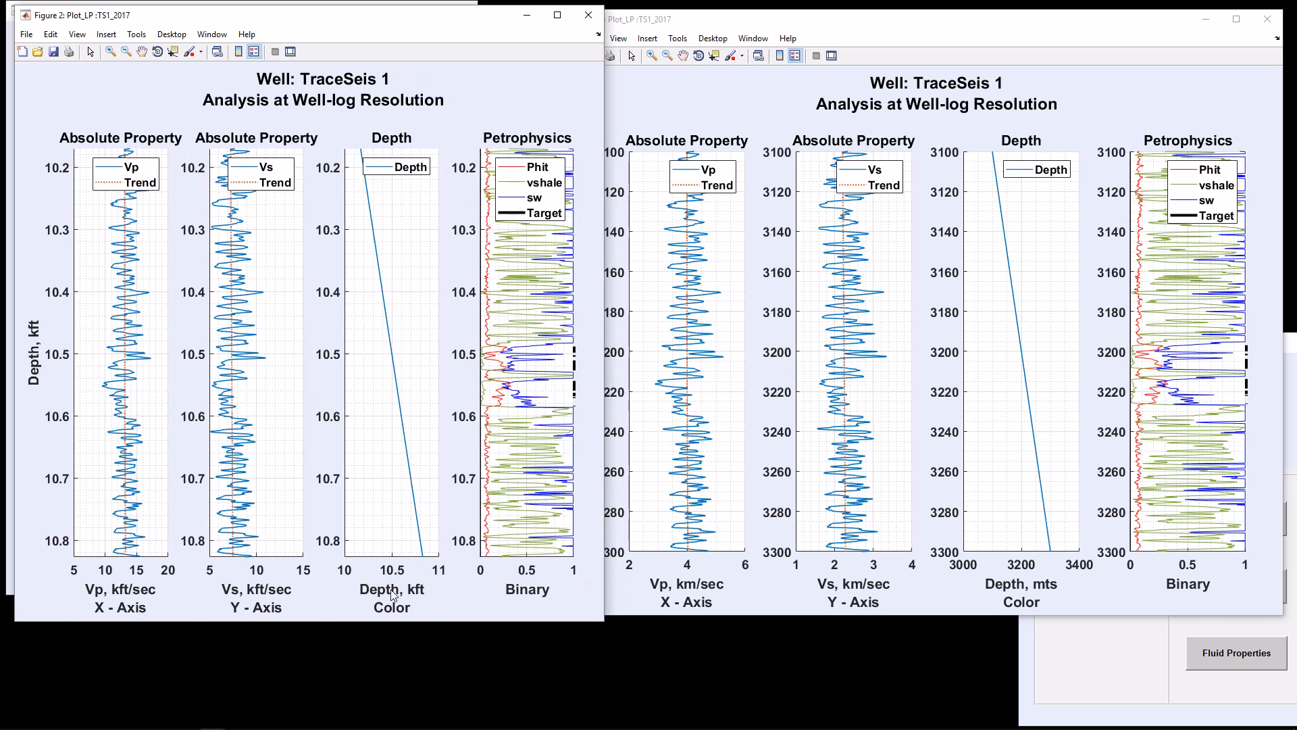
{"action": "left_click", "coordinate": [589, 15]}
{"action": "left_click", "coordinate": [1267, 19]}
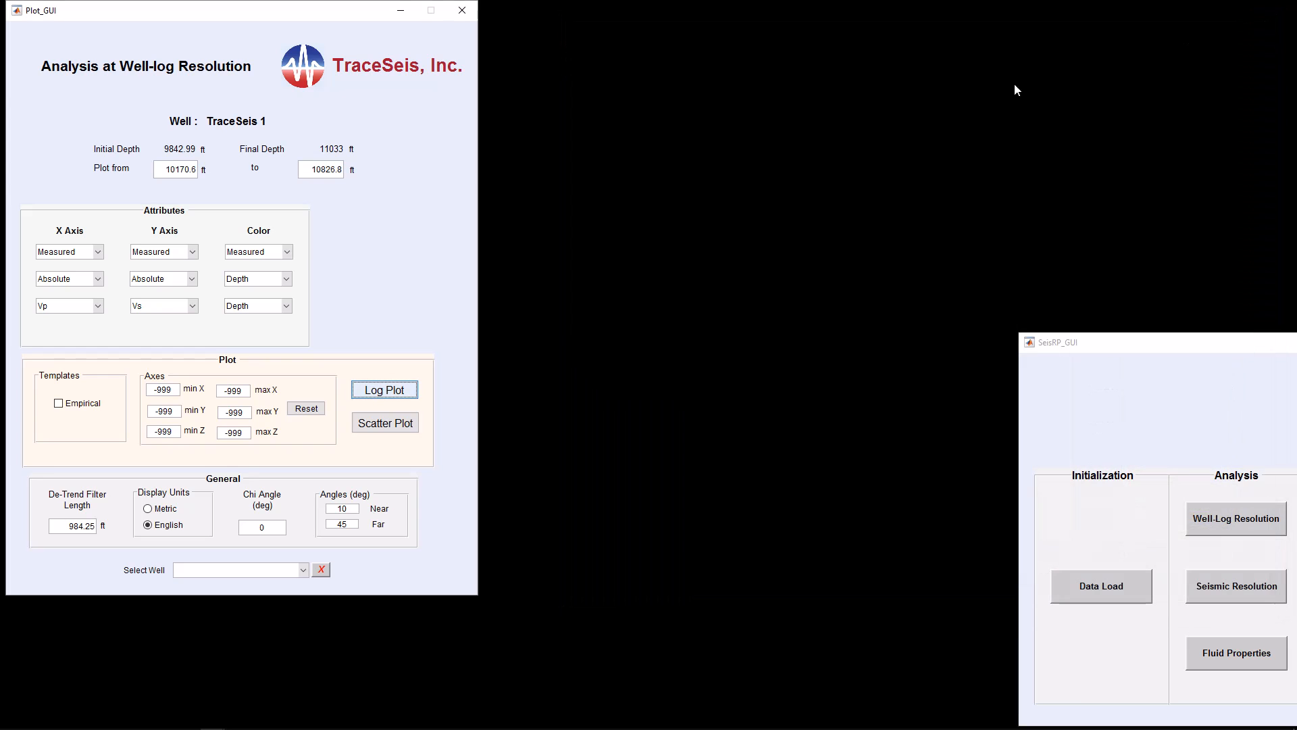
Generate Vp versus Vs crossplots in English and then metric units side by side, then close both
{"action": "left_click", "coordinate": [403, 430]}
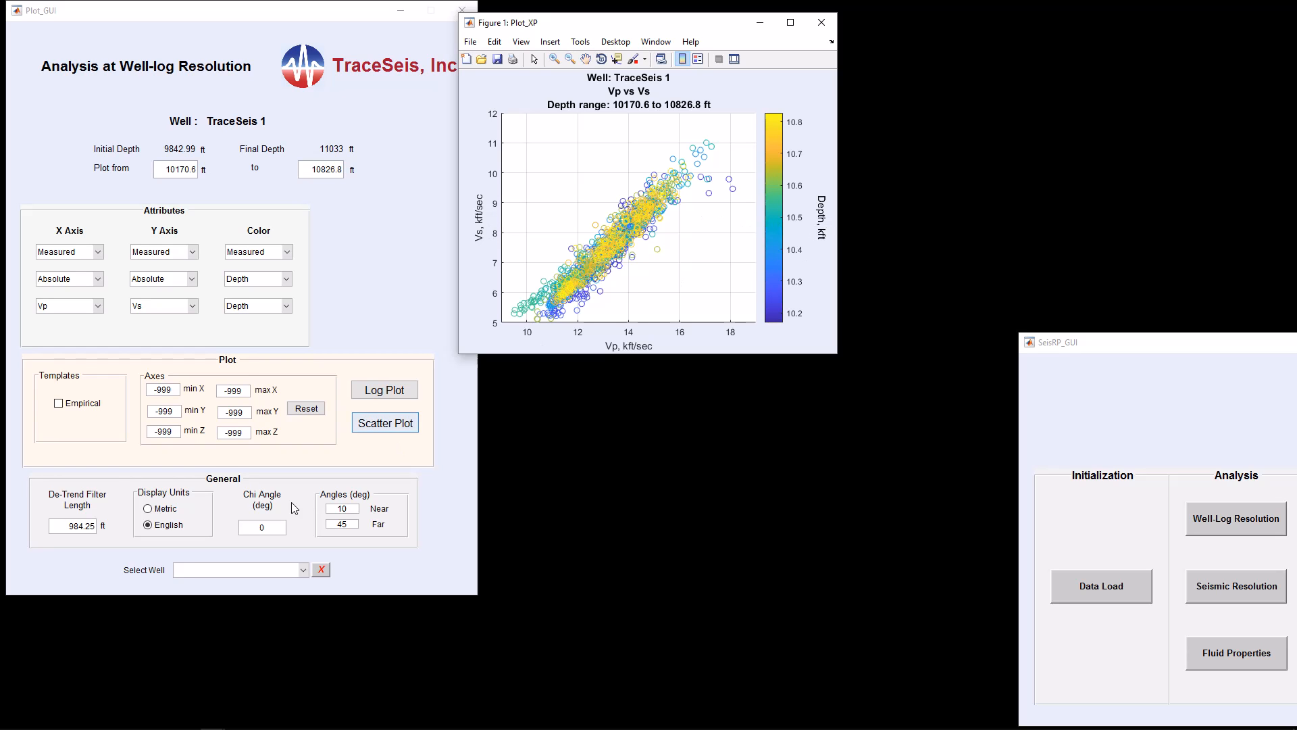
{"action": "left_click", "coordinate": [150, 509]}
{"action": "left_click", "coordinate": [385, 423]}
{"action": "left_click_drag", "start_coordinate": [713, 27], "coordinate": [1090, 24]}
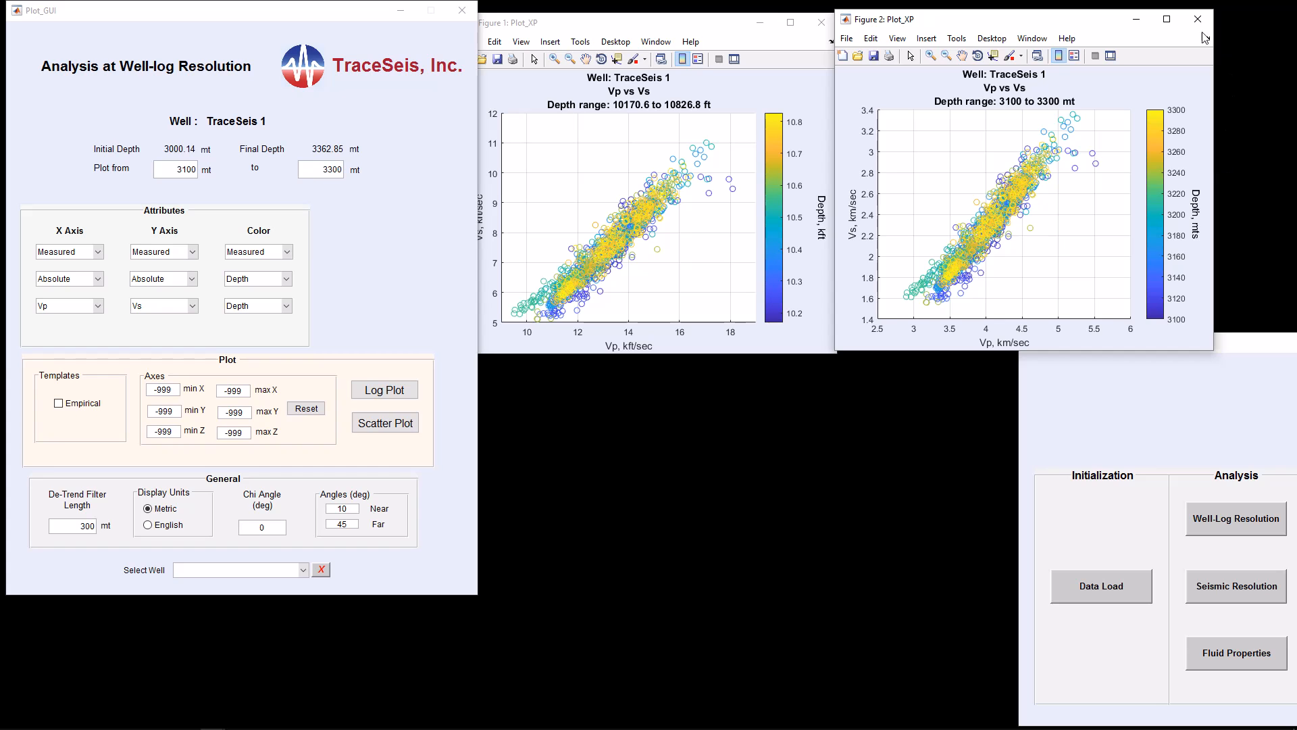
{"action": "left_click", "coordinate": [1198, 19]}
{"action": "left_click", "coordinate": [822, 22]}
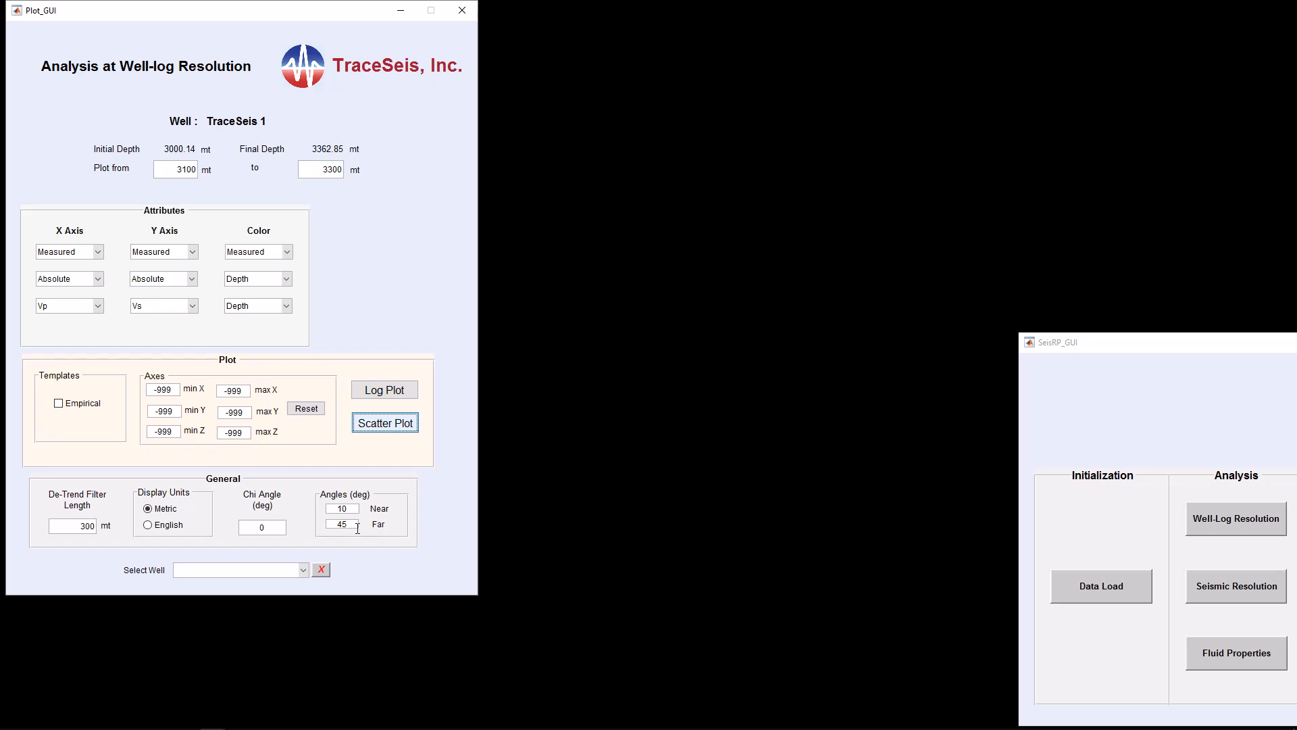
Set the X axis attribute to EI near and the Y axis attribute to EI far
{"action": "left_click", "coordinate": [98, 306]}
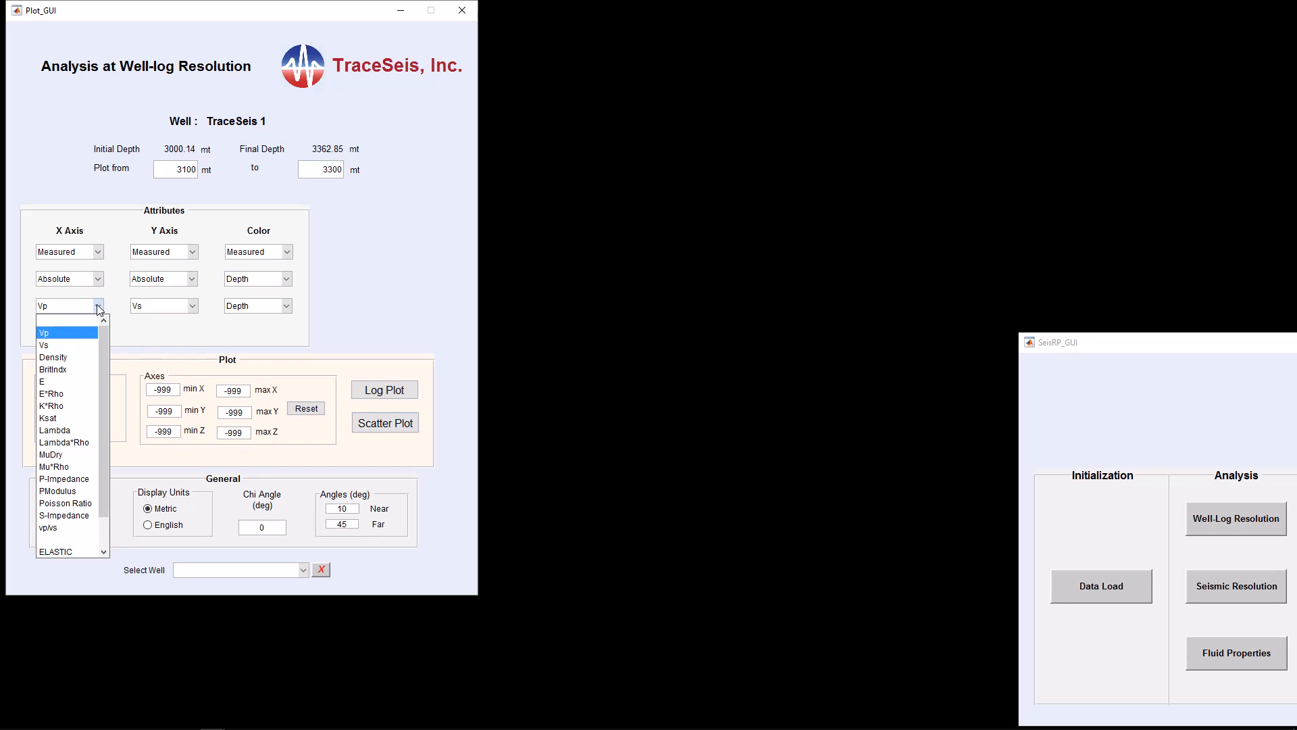
{"action": "scroll", "coordinate": [101, 371], "scroll_direction": "down", "scroll_amount": 1}
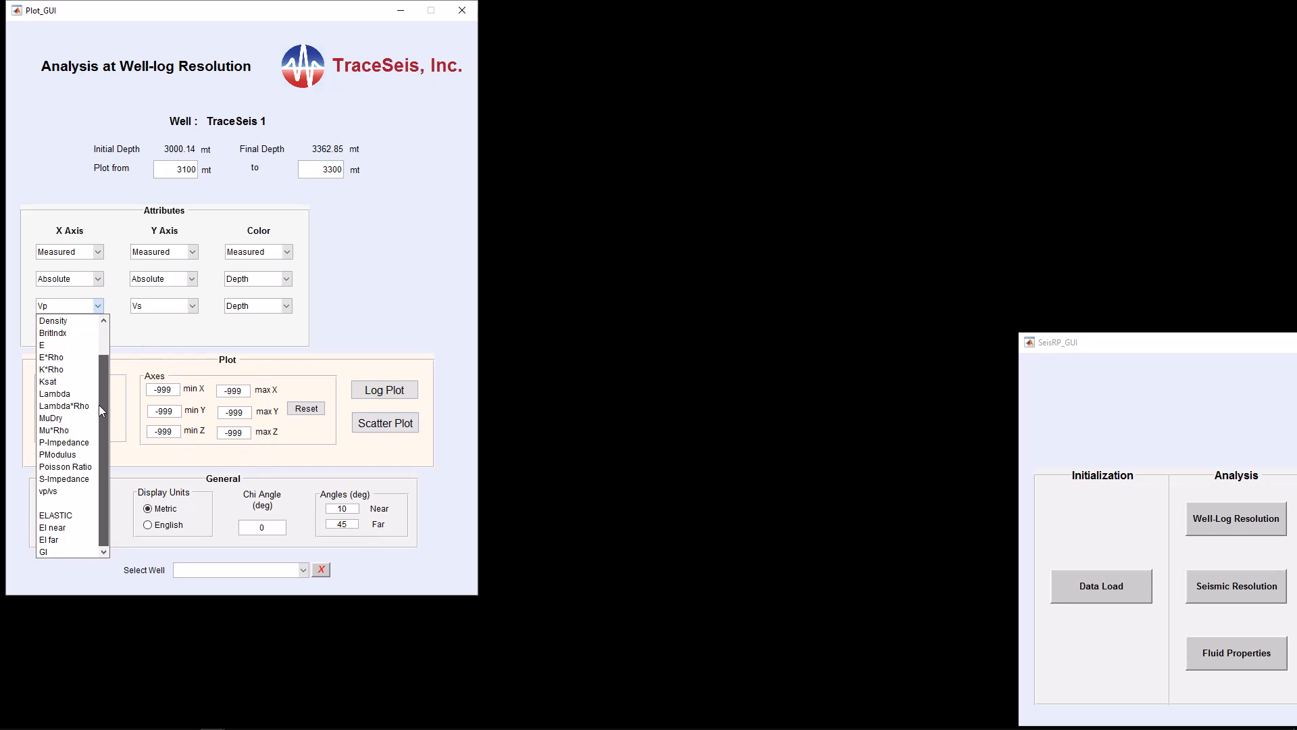
{"action": "left_click", "coordinate": [76, 529]}
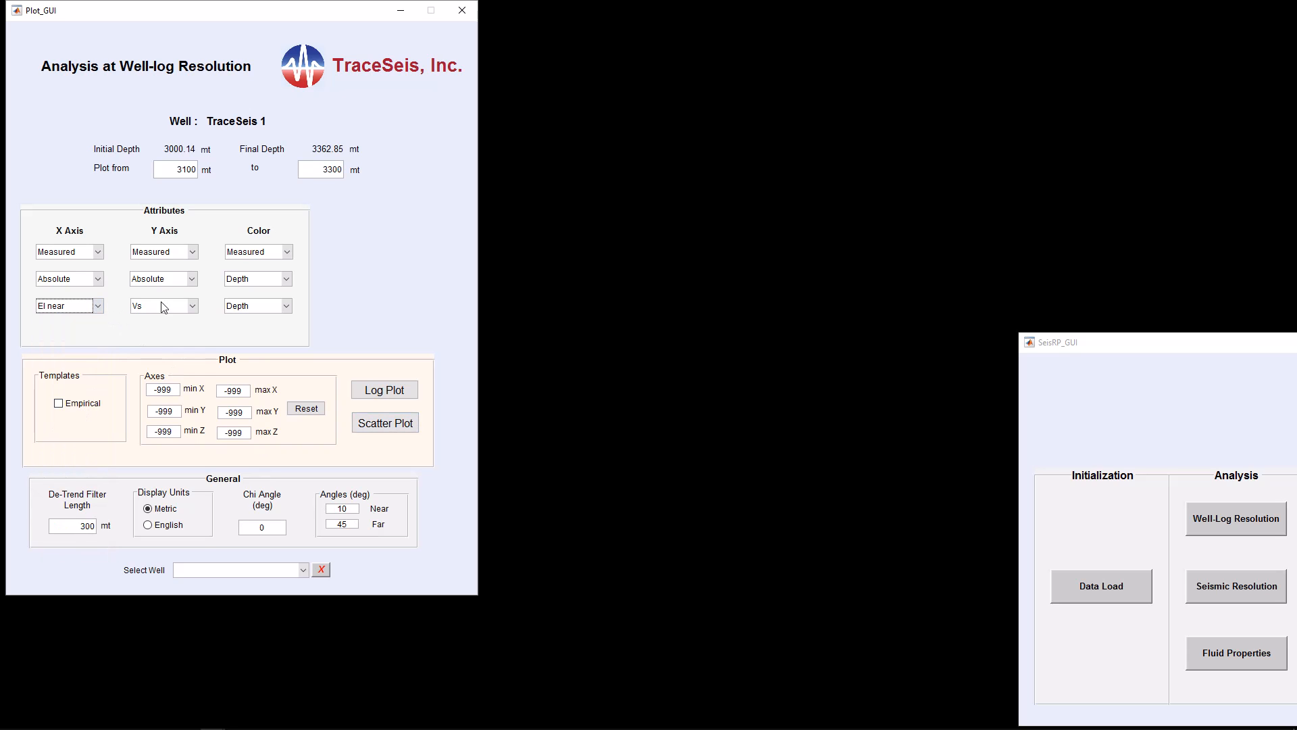
{"action": "left_click", "coordinate": [192, 306]}
{"action": "scroll", "coordinate": [196, 360], "scroll_direction": "down", "scroll_amount": 1}
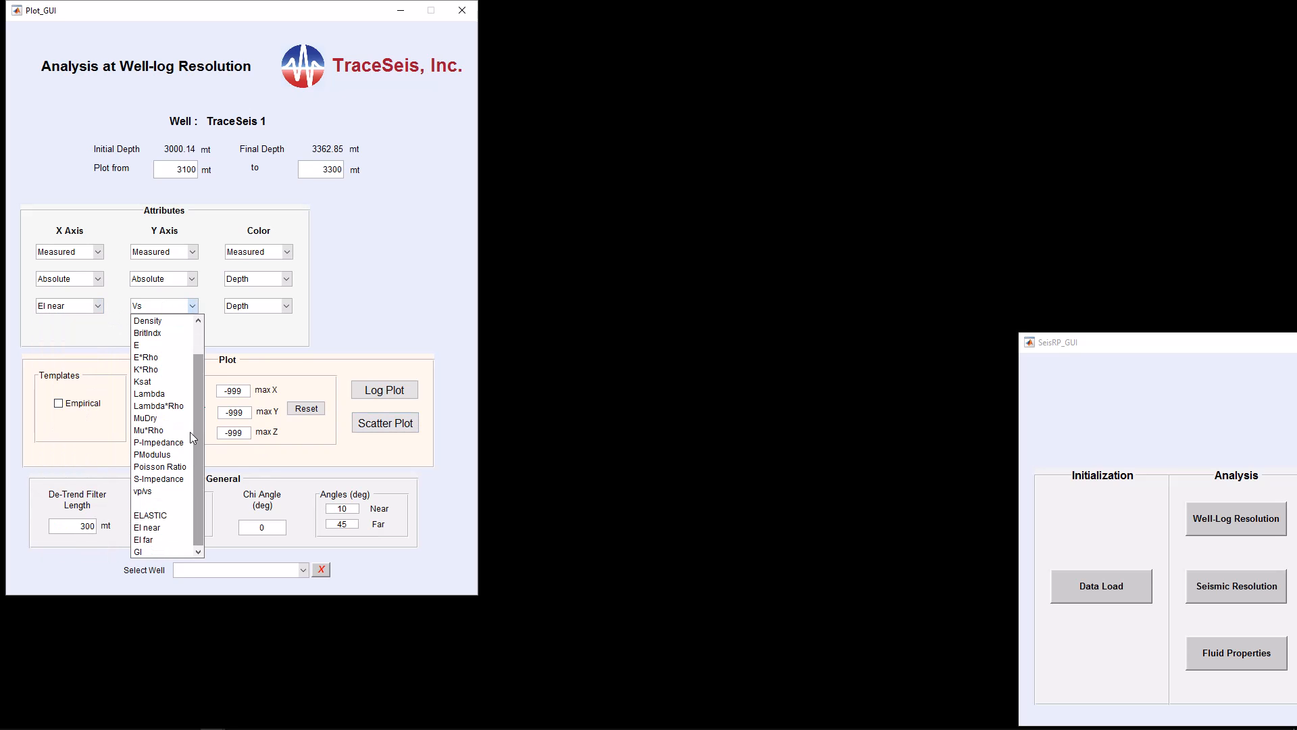
{"action": "left_click", "coordinate": [156, 540]}
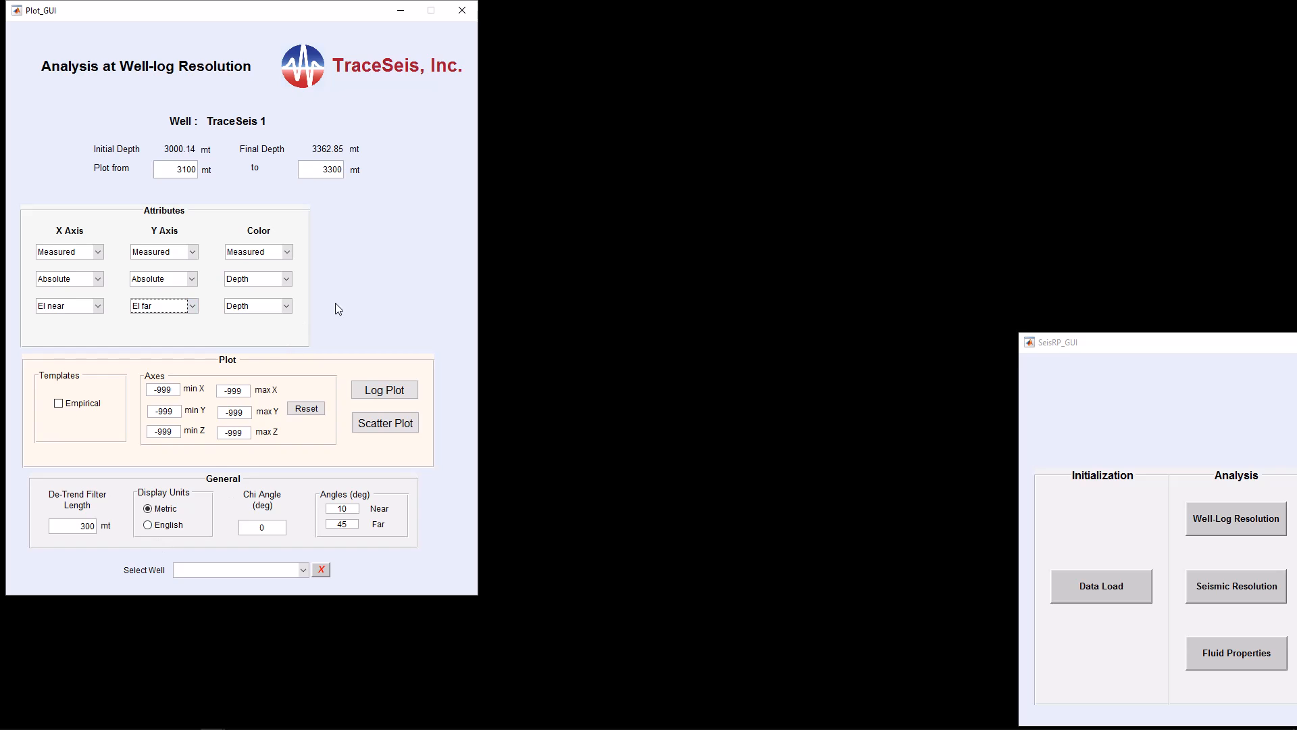
Set the color attribute to Fluids with sw and generate a scatter plot of EI near versus EI far
{"action": "left_click", "coordinate": [287, 279]}
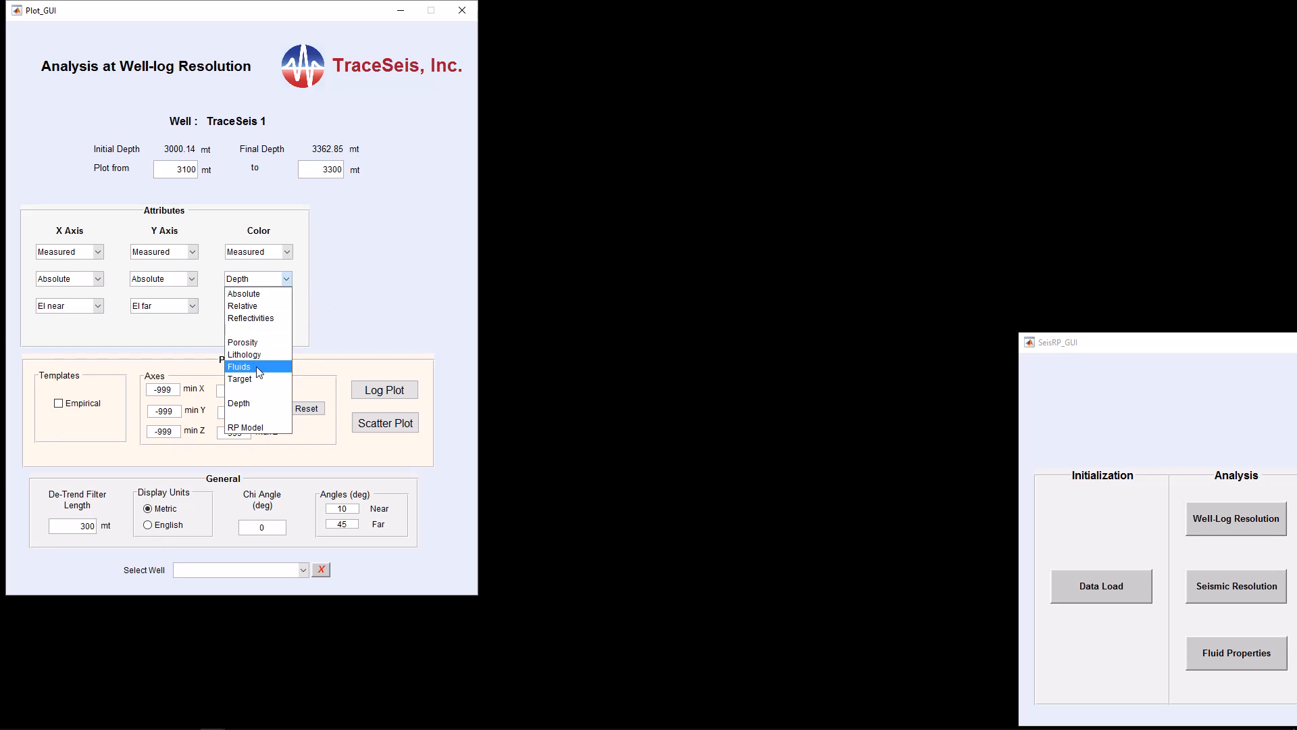
{"action": "left_click", "coordinate": [259, 367]}
{"action": "left_click", "coordinate": [286, 306]}
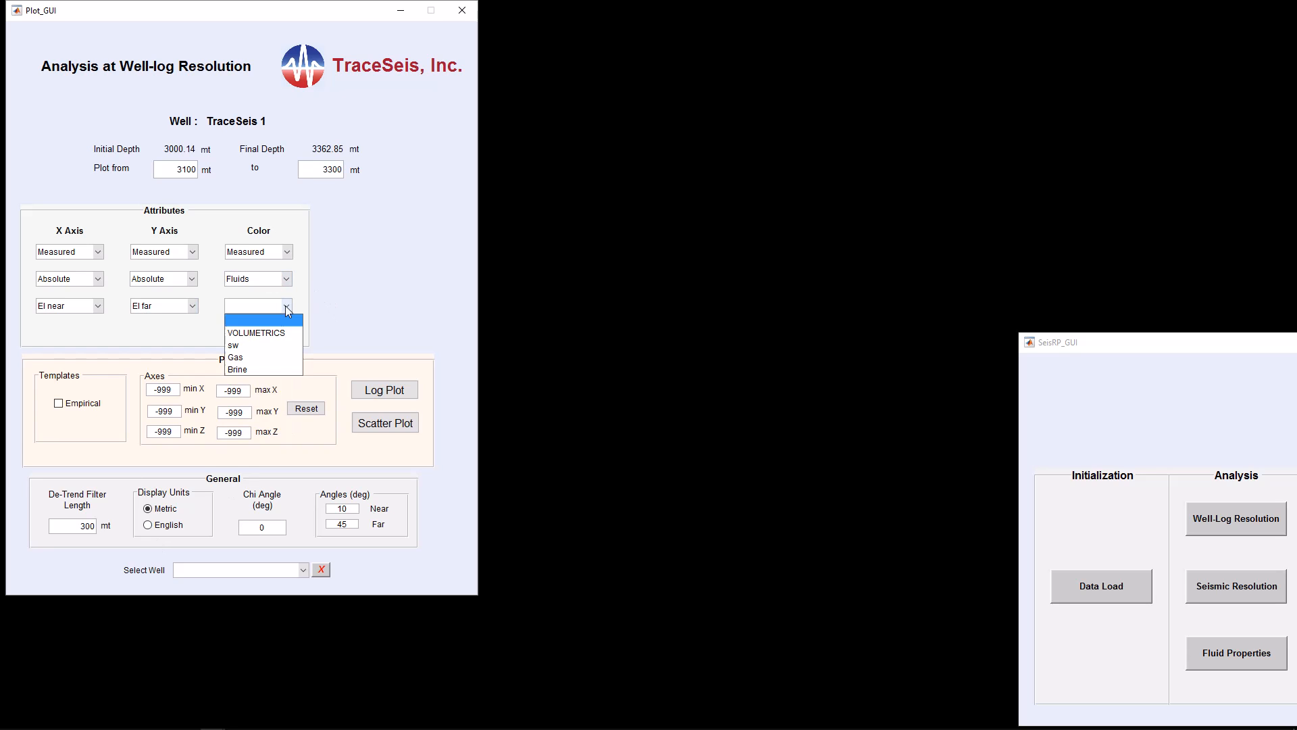
{"action": "left_click", "coordinate": [266, 340]}
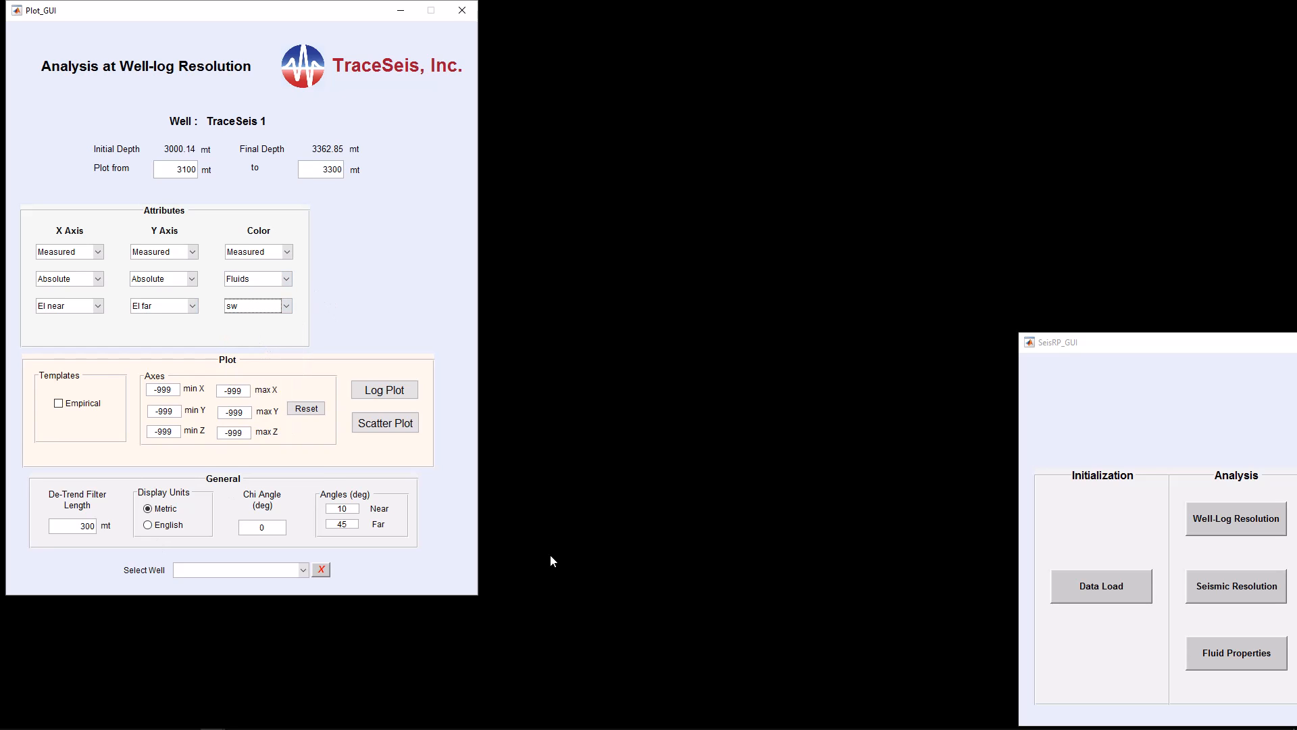
{"action": "left_click", "coordinate": [388, 424]}
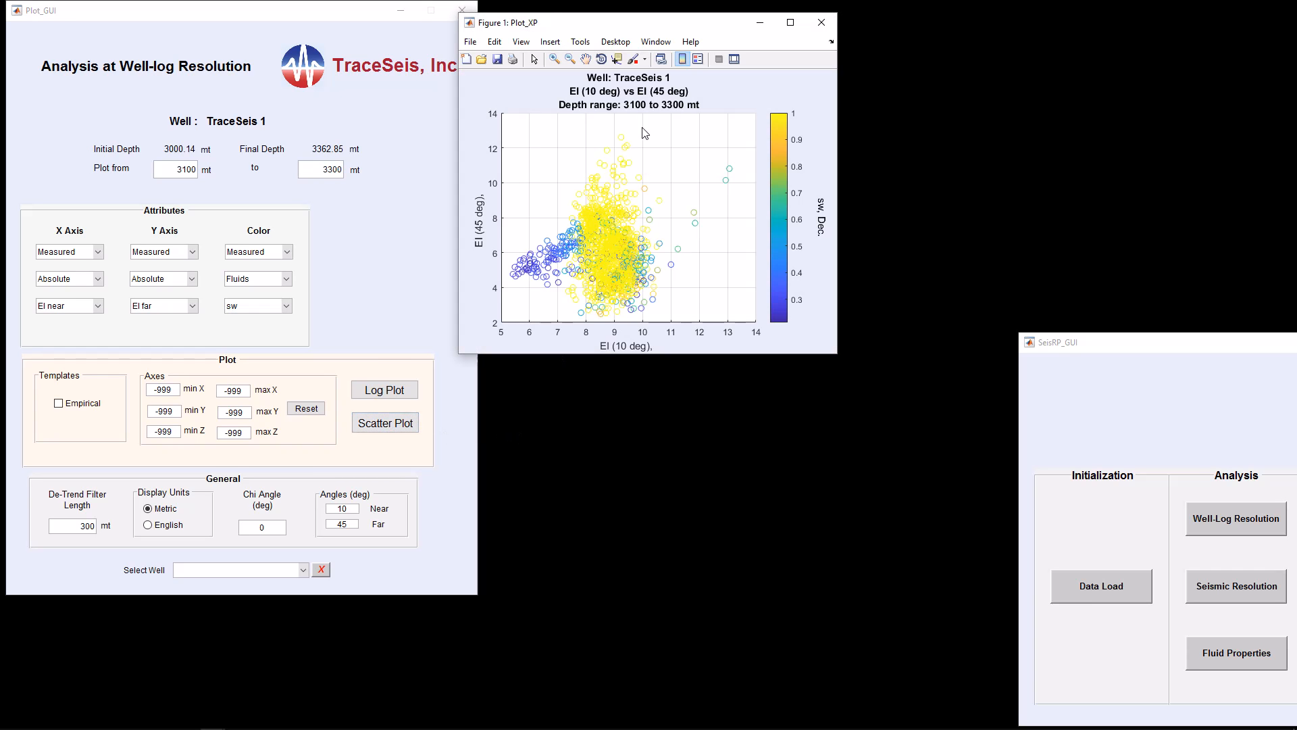
{"action": "left_click_drag", "start_coordinate": [659, 30], "coordinate": [726, 19]}
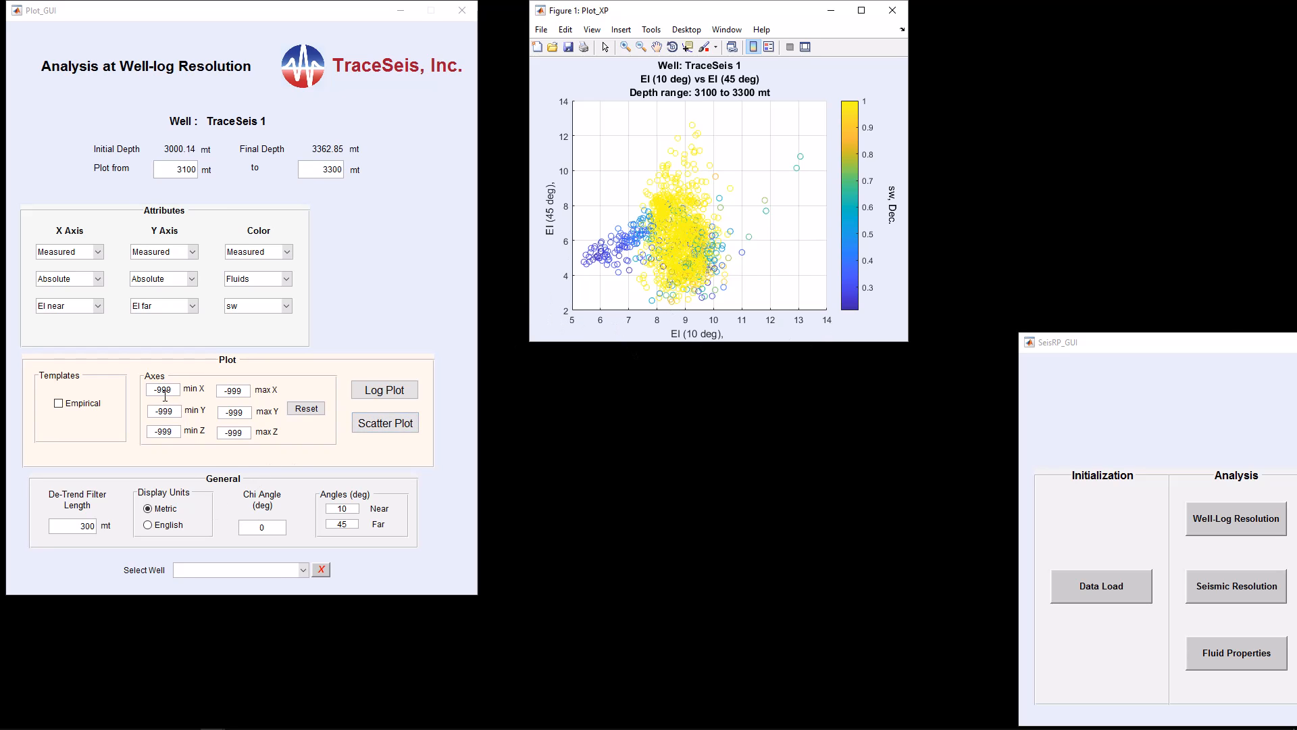
Set the axis limits to min X 5, max X 14, min Y 2 and max Y 14
{"action": "left_click_drag", "start_coordinate": [156, 393], "coordinate": [228, 394]}
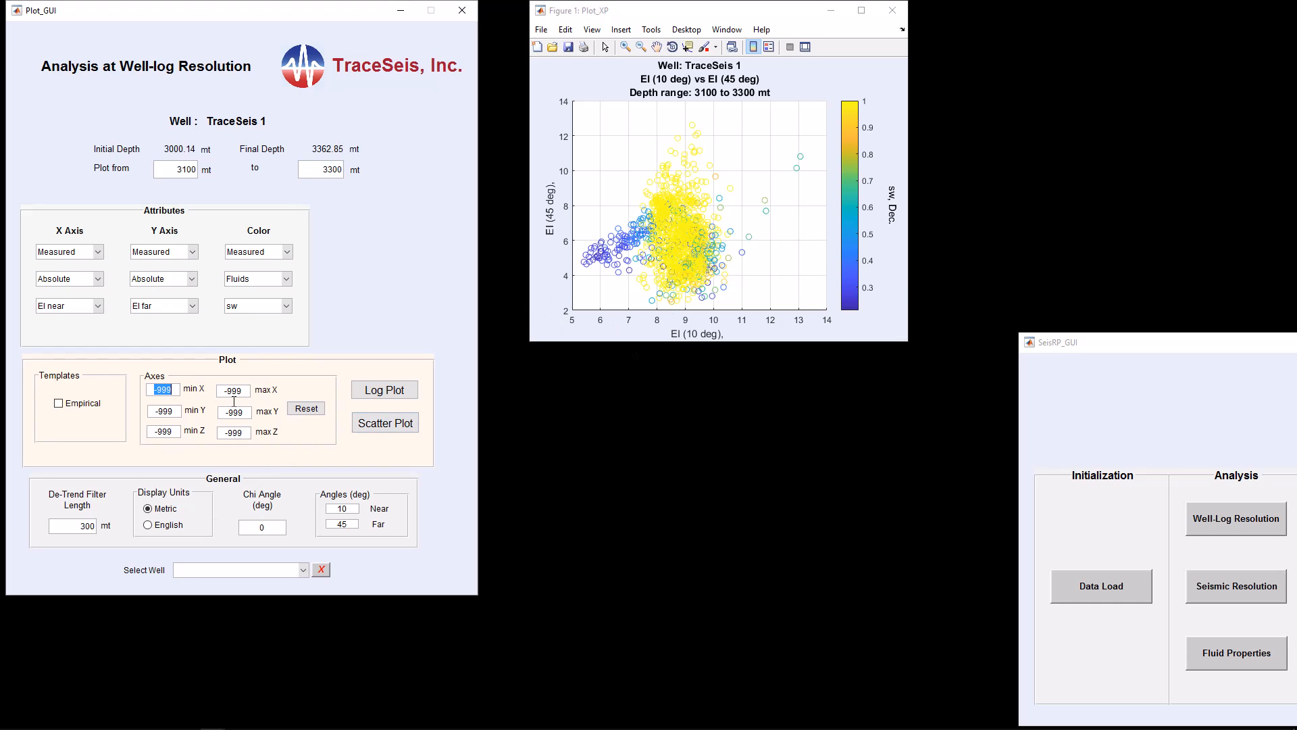
{"action": "type", "text": "5"}
{"action": "left_click_drag", "start_coordinate": [251, 392], "coordinate": [219, 391]}
{"action": "type", "text": "14"}
{"action": "left_click_drag", "start_coordinate": [174, 412], "coordinate": [146, 413]}
{"action": "type", "text": "2"}
{"action": "left_click_drag", "start_coordinate": [250, 413], "coordinate": [191, 413]}
{"action": "type", "text": "1"}
Set the near angle to 0 degrees and the far angle to 35 degrees
{"action": "left_click_drag", "start_coordinate": [351, 508], "coordinate": [307, 508]}
{"action": "type", "text": "0"}
{"action": "left_click", "coordinate": [348, 527]}
{"action": "key", "text": "BackSpace"}
{"action": "key", "text": "BackSpace"}
{"action": "type", "text": "35"}
Generate a new scatter plot beside the first one, then close both crossplots
{"action": "left_click", "coordinate": [374, 423]}
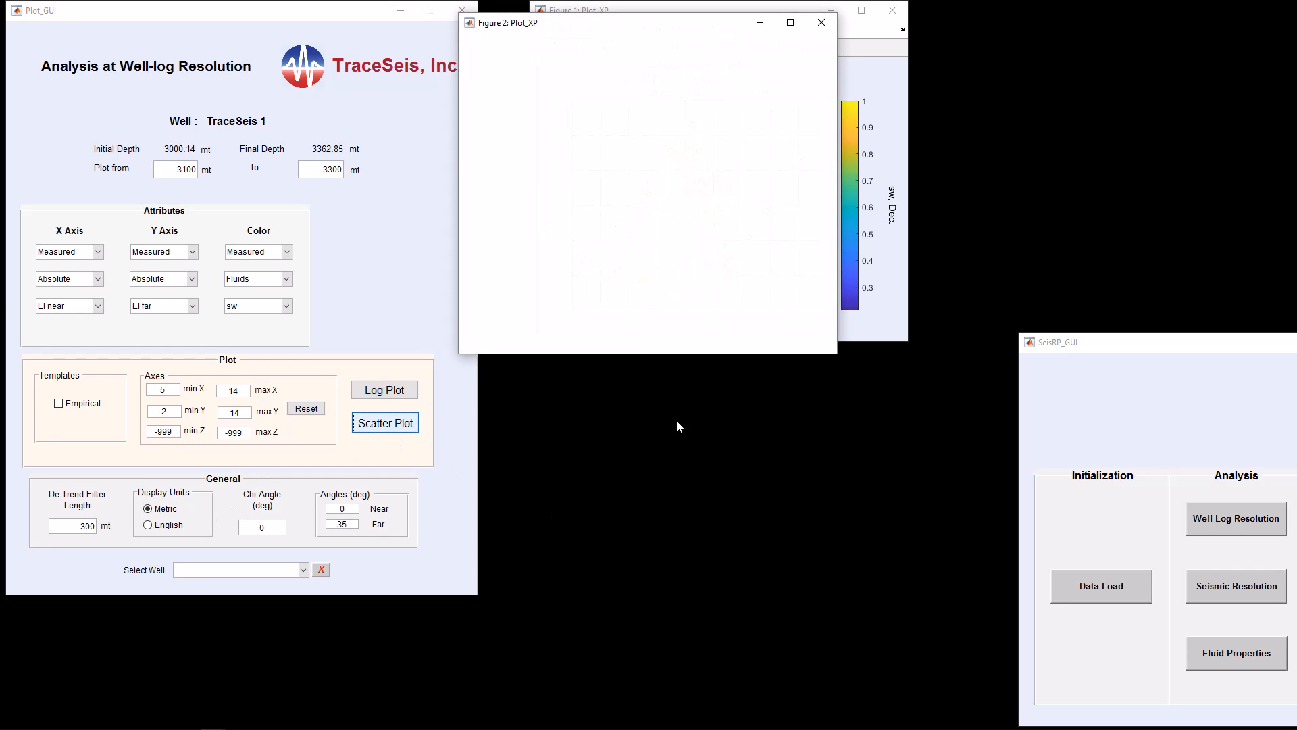
{"action": "left_click_drag", "start_coordinate": [688, 28], "coordinate": [760, 367]}
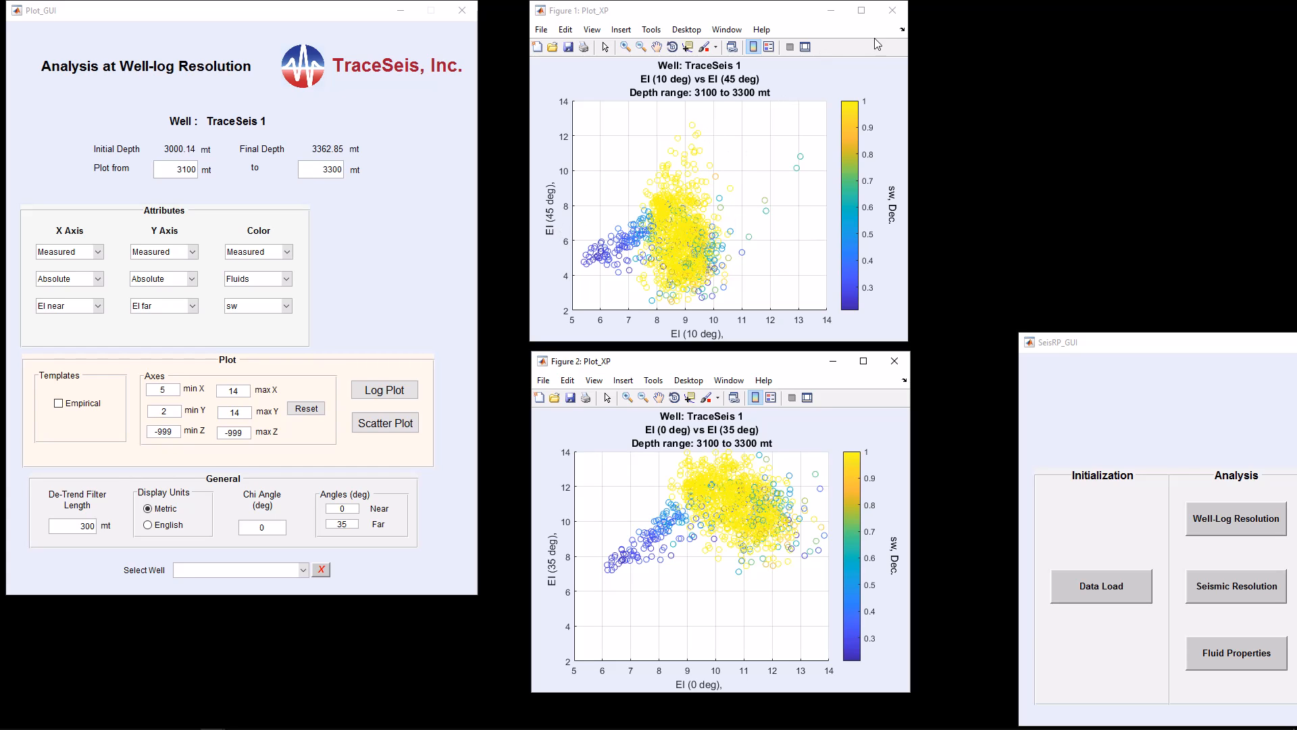
{"action": "left_click", "coordinate": [892, 10]}
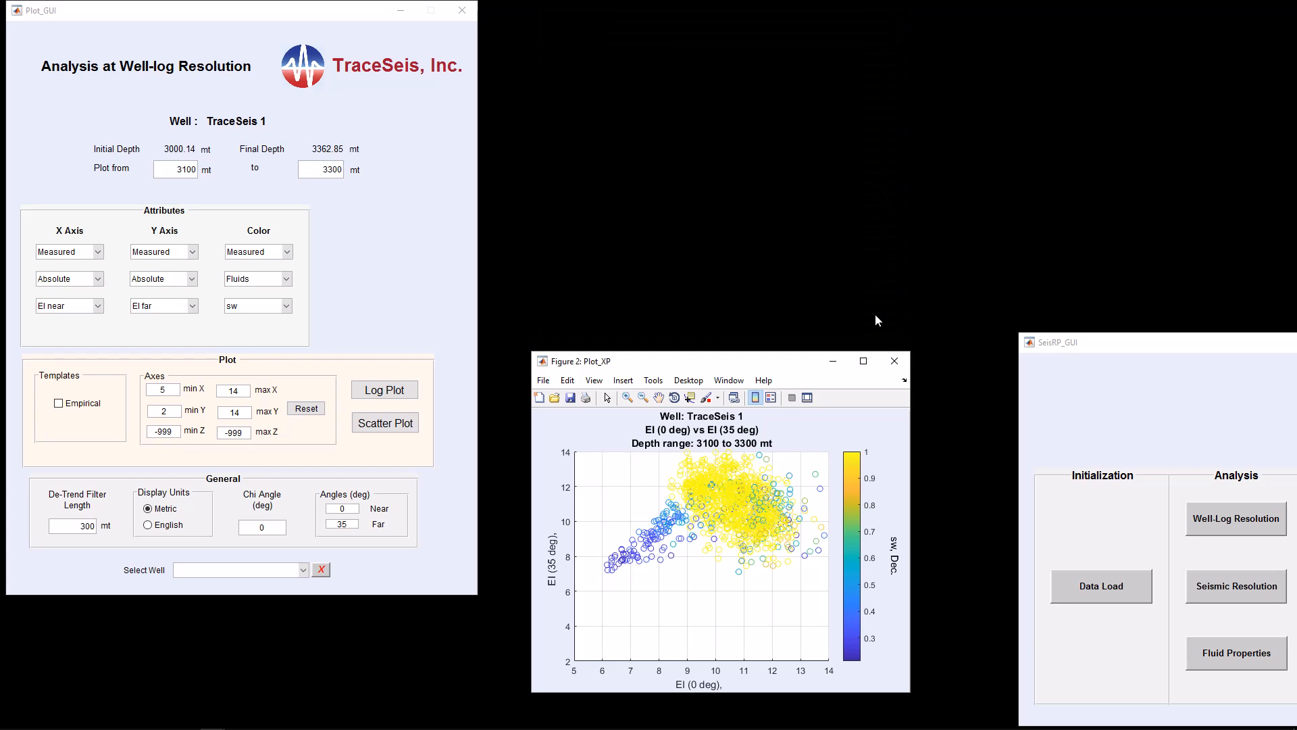
{"action": "left_click", "coordinate": [896, 360]}
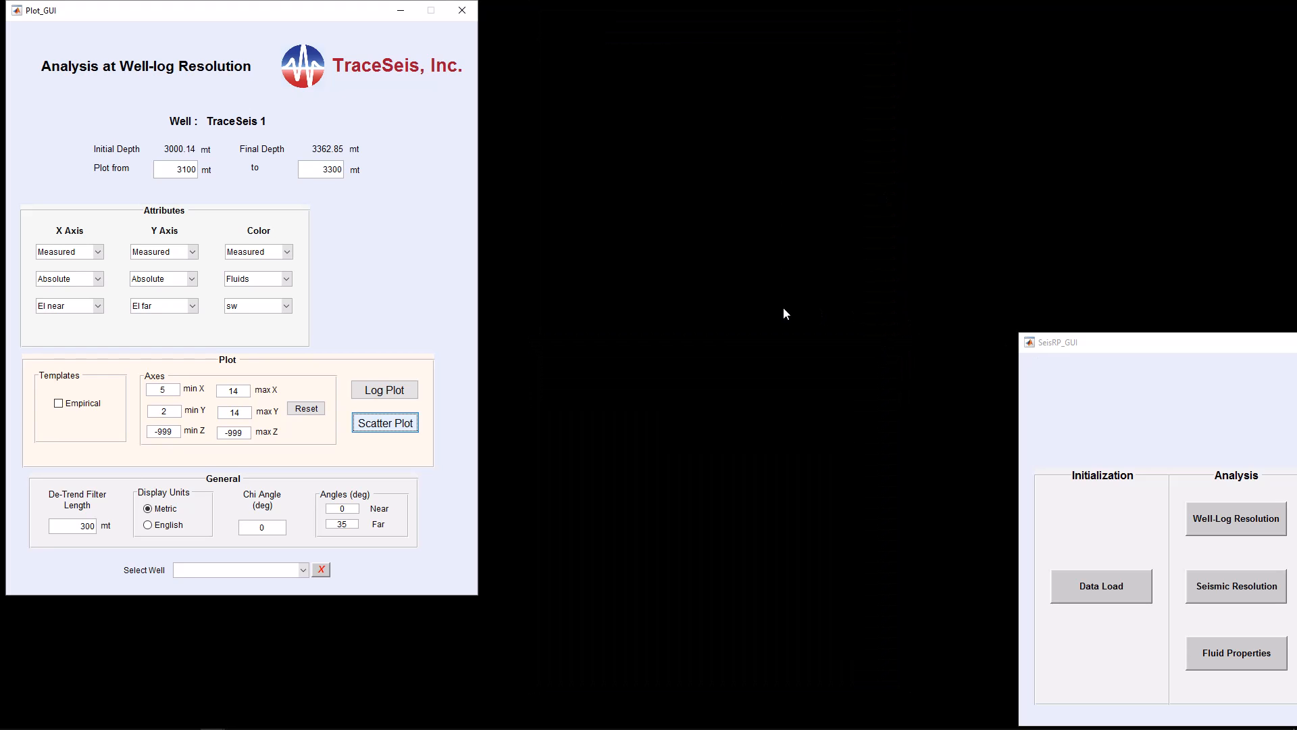